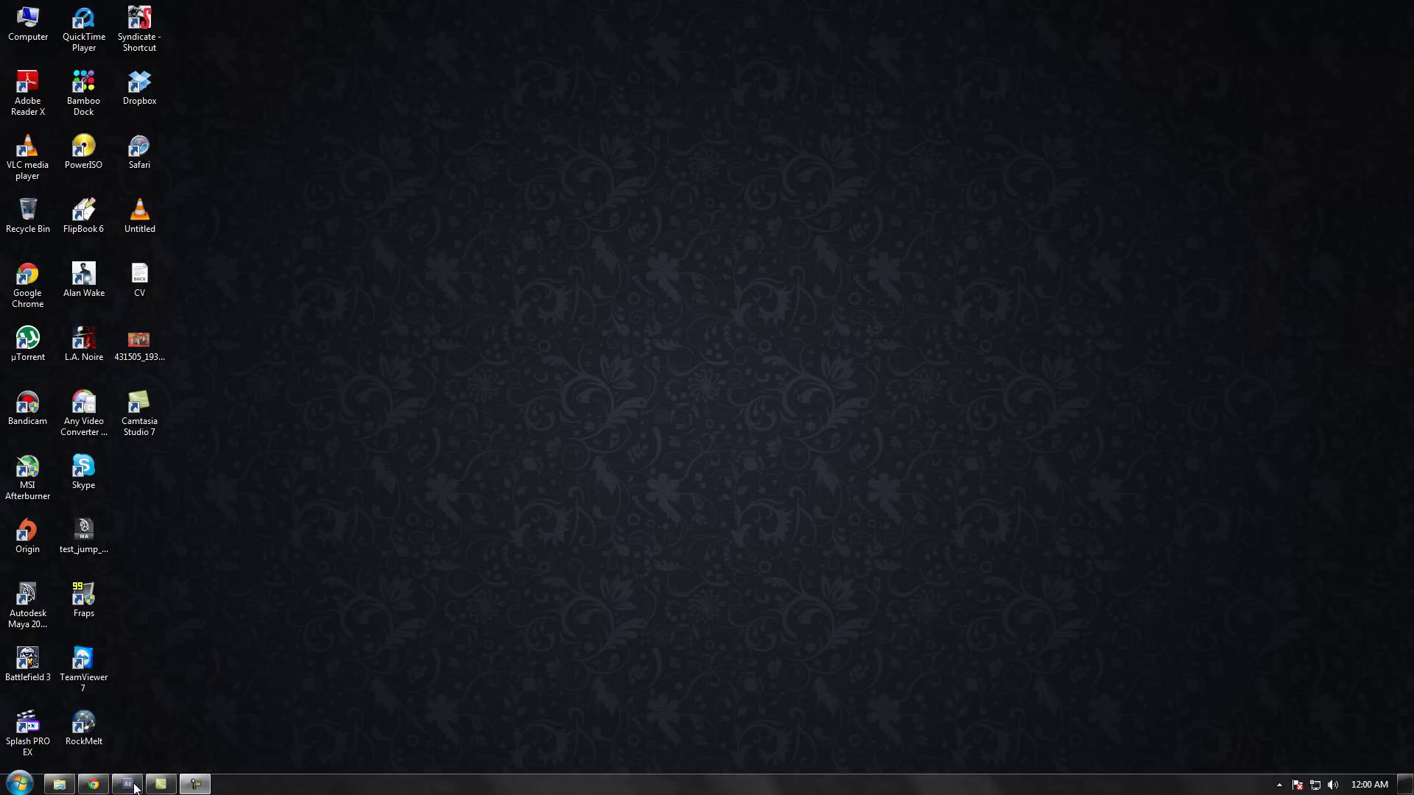
Step: Switch to After Effects and show the empty timeline in place of the Render Queue
left_click(134, 786)
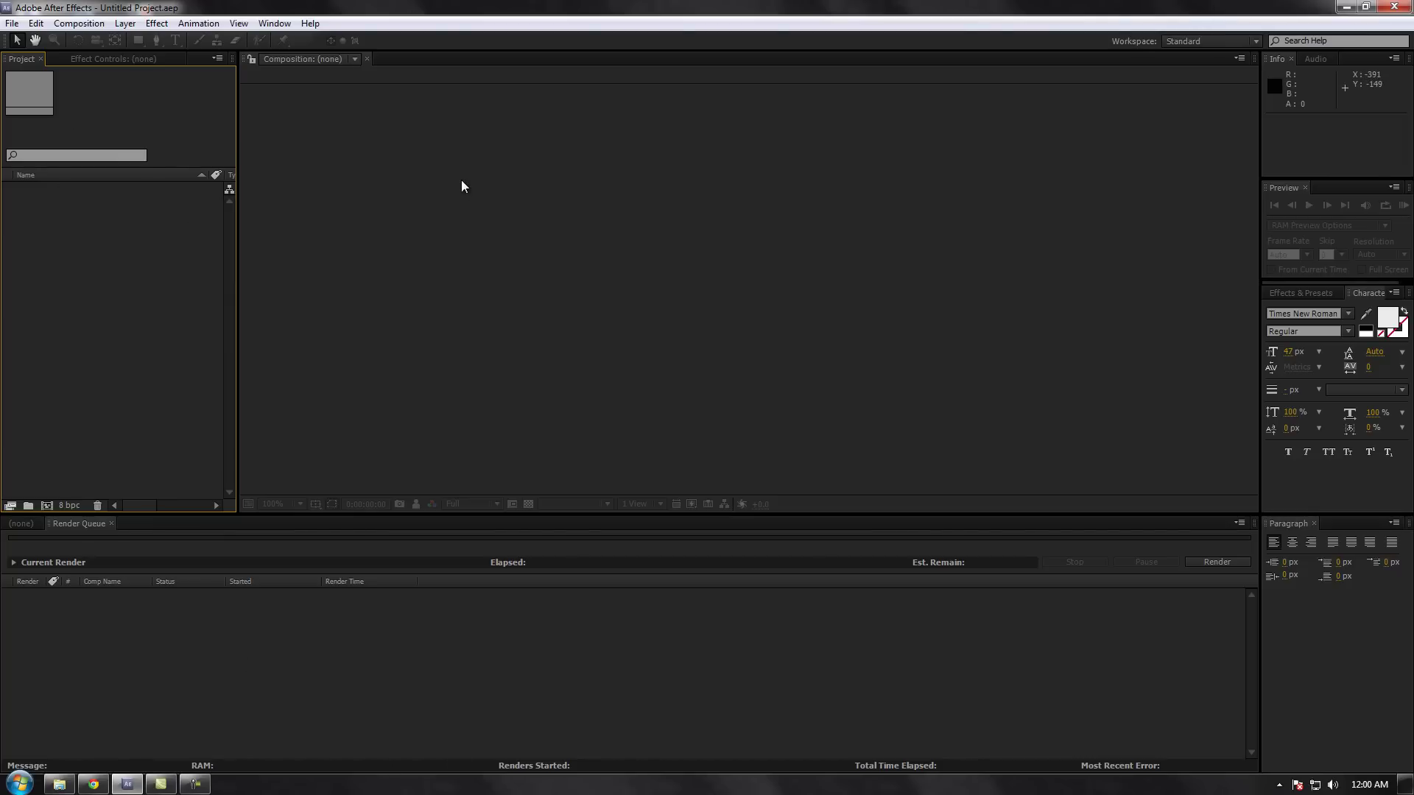
left_click(22, 524)
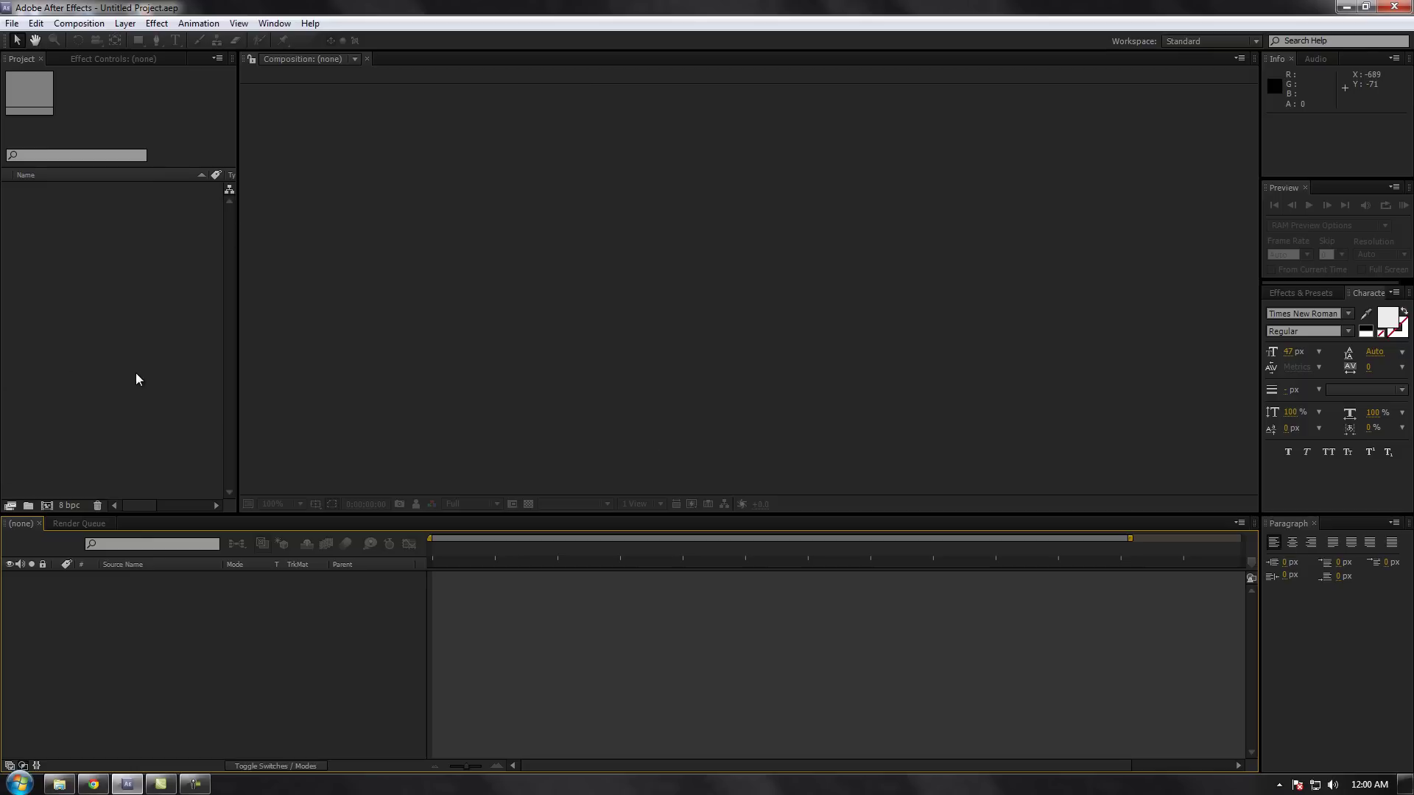
left_click(120, 236)
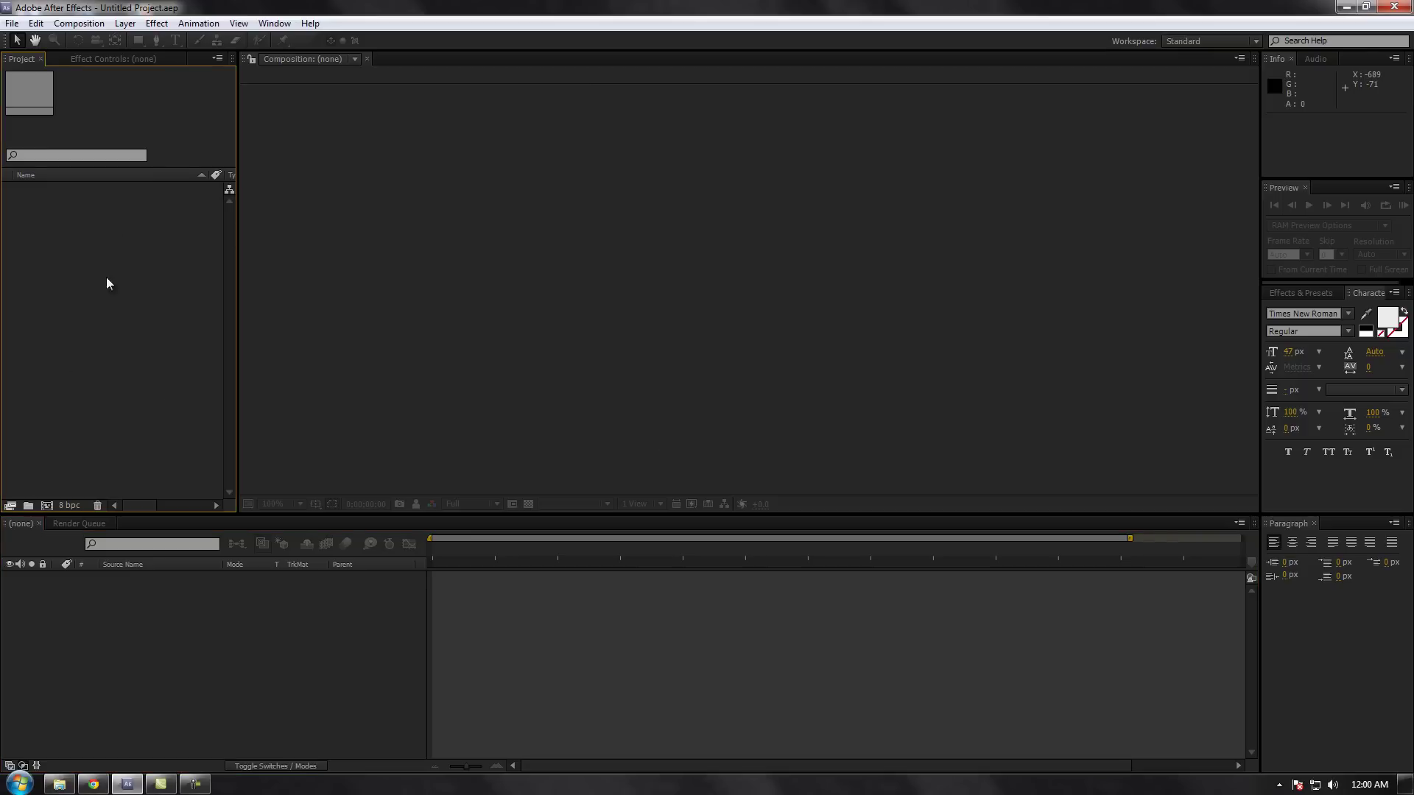
Step: Import the project file game.aep from the AfterEffects\Saves folder on the My Works (F:) drive
double_click(89, 315)
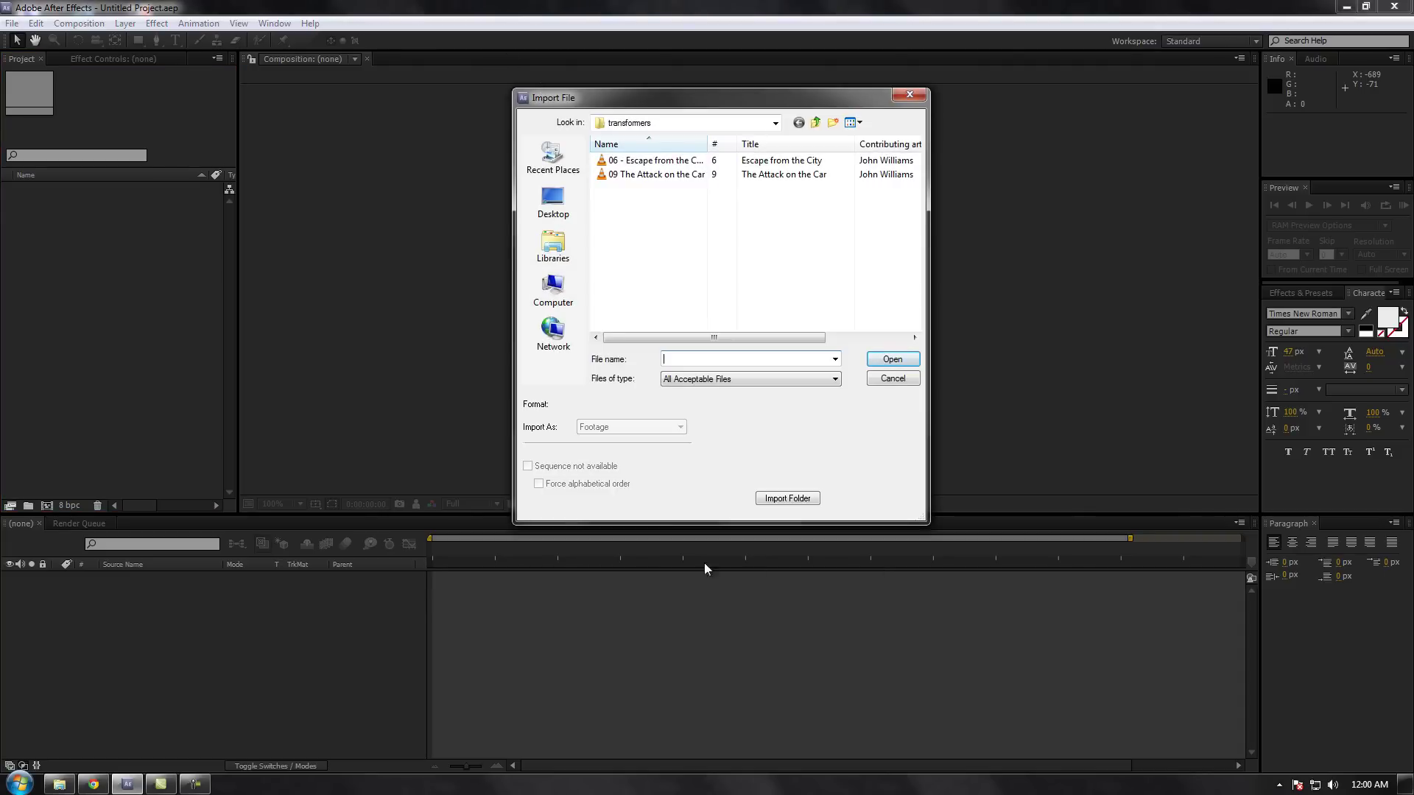
left_click(554, 301)
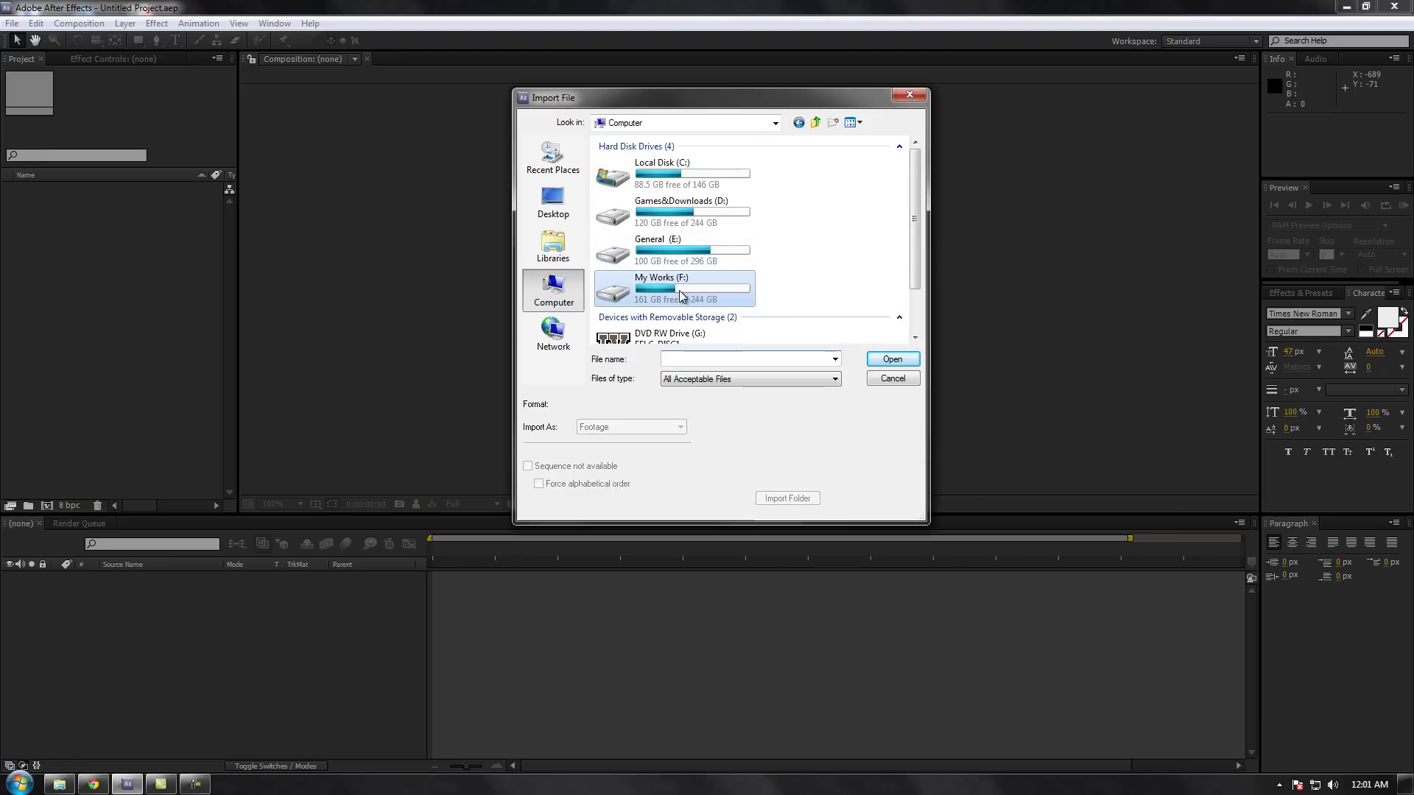
double_click(680, 295)
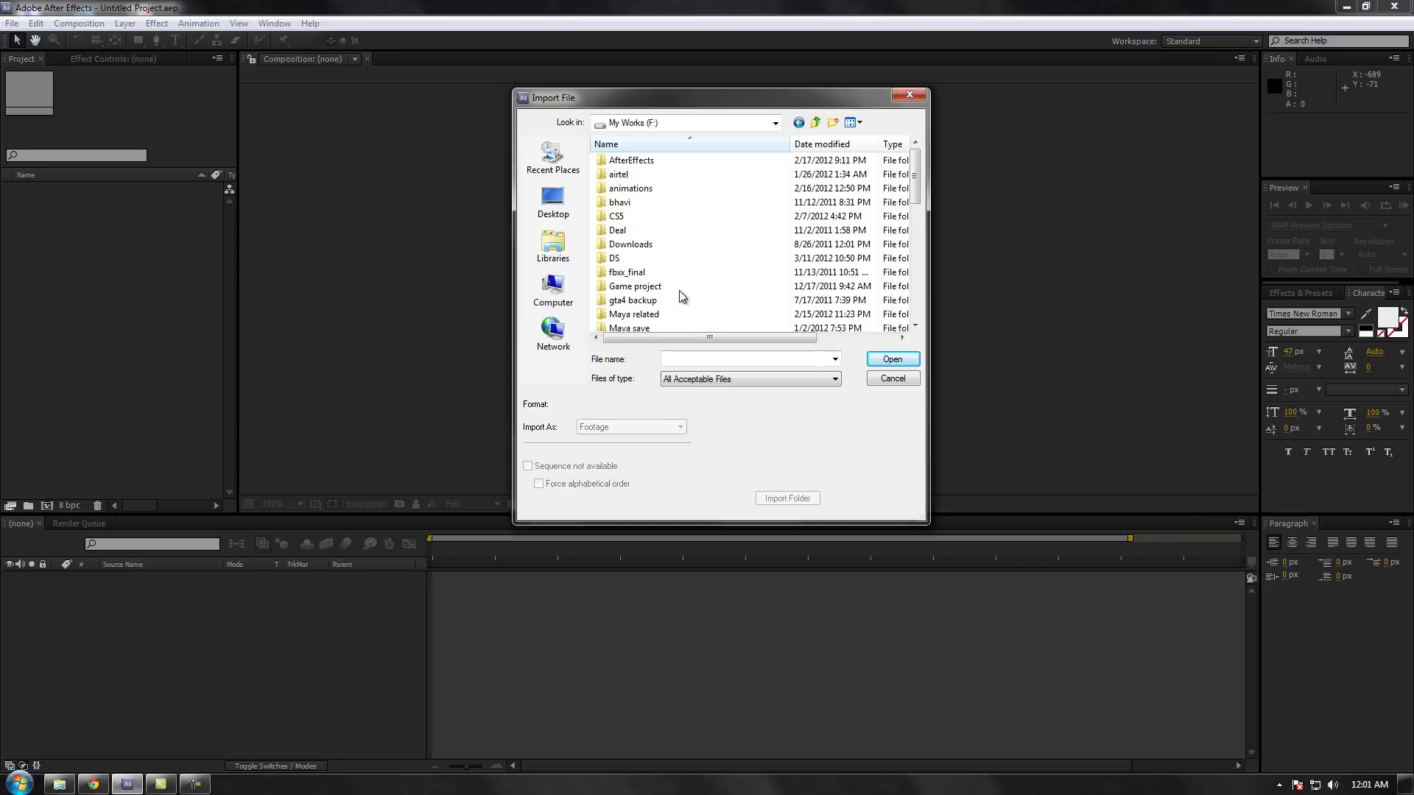
scroll(693, 243, "down", 5)
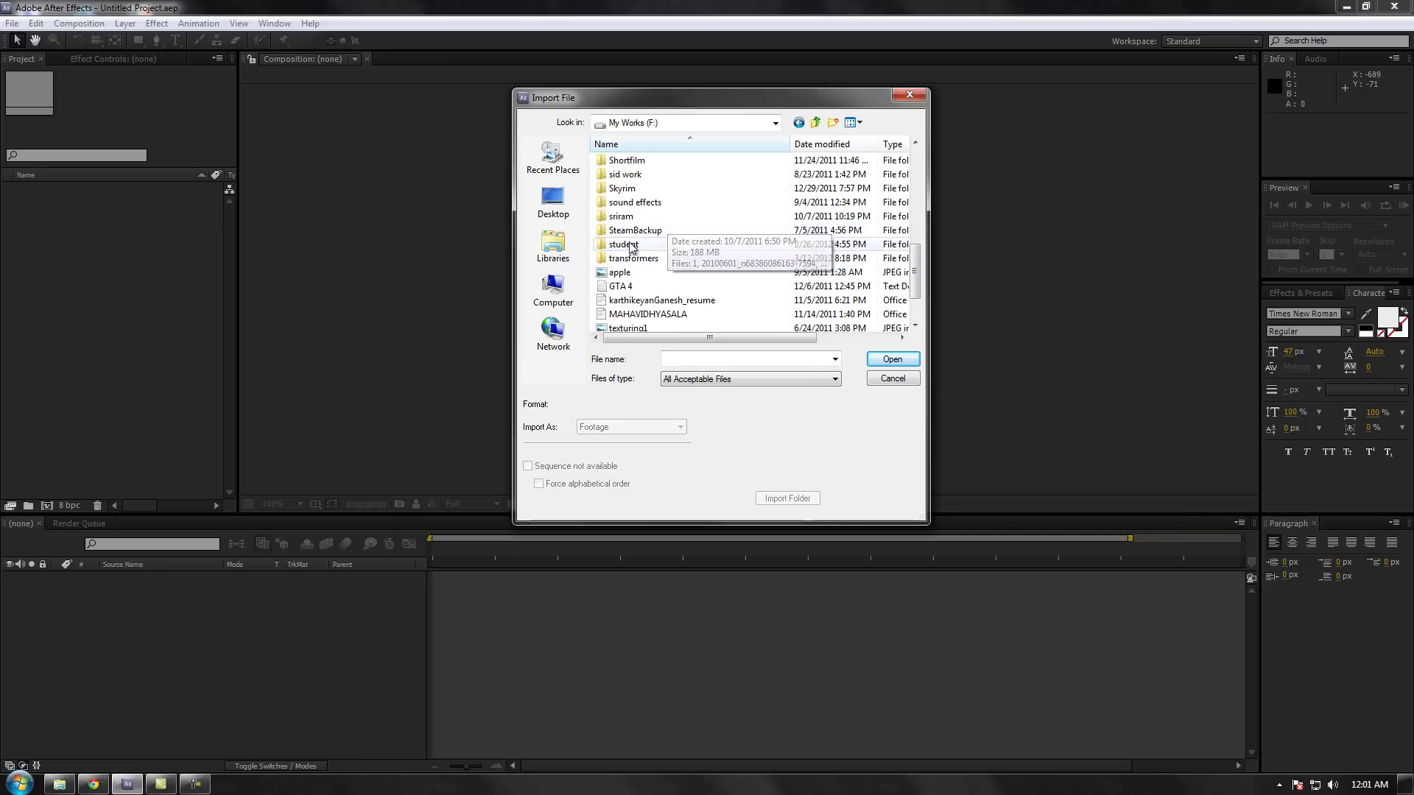
scroll(656, 227, "up", 5)
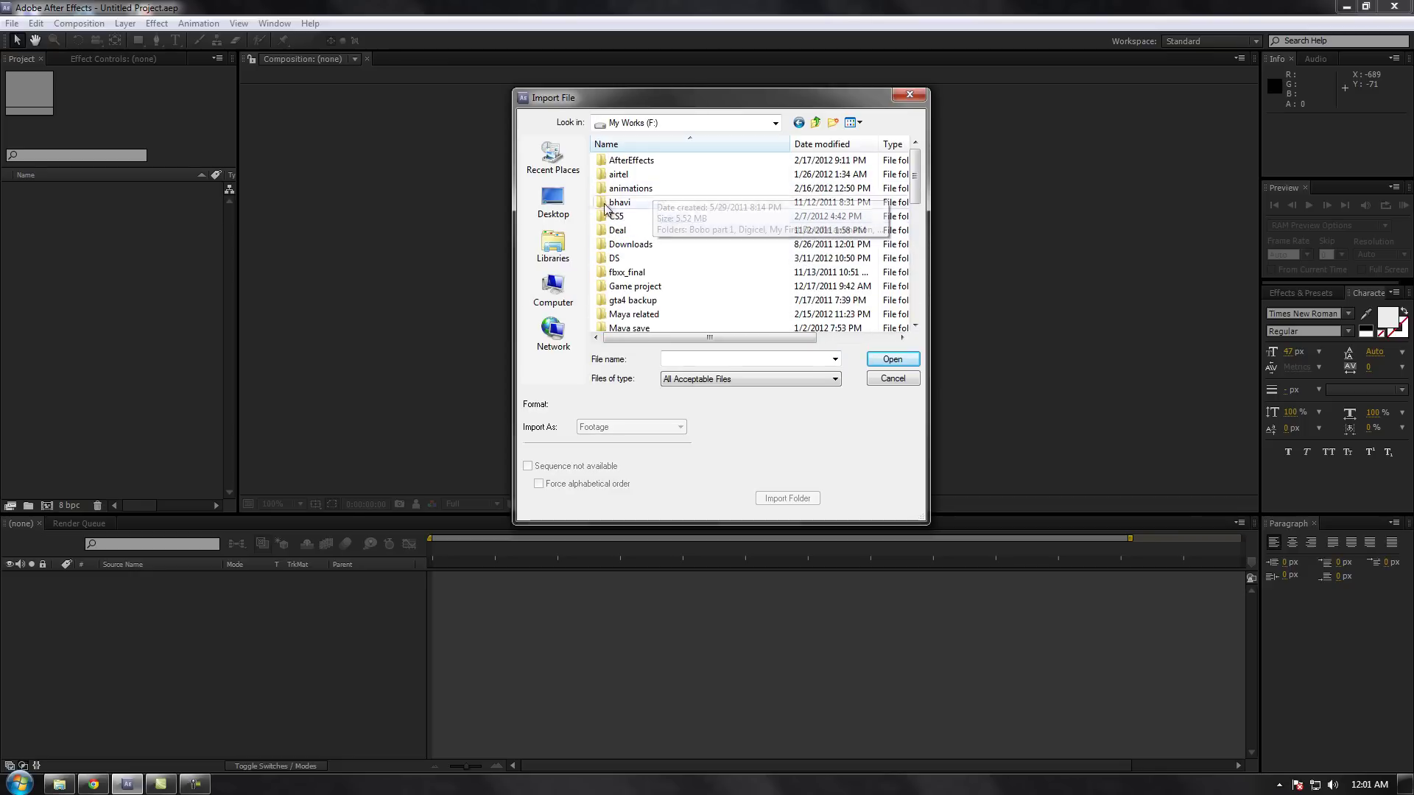
scroll(648, 250, "down", 3)
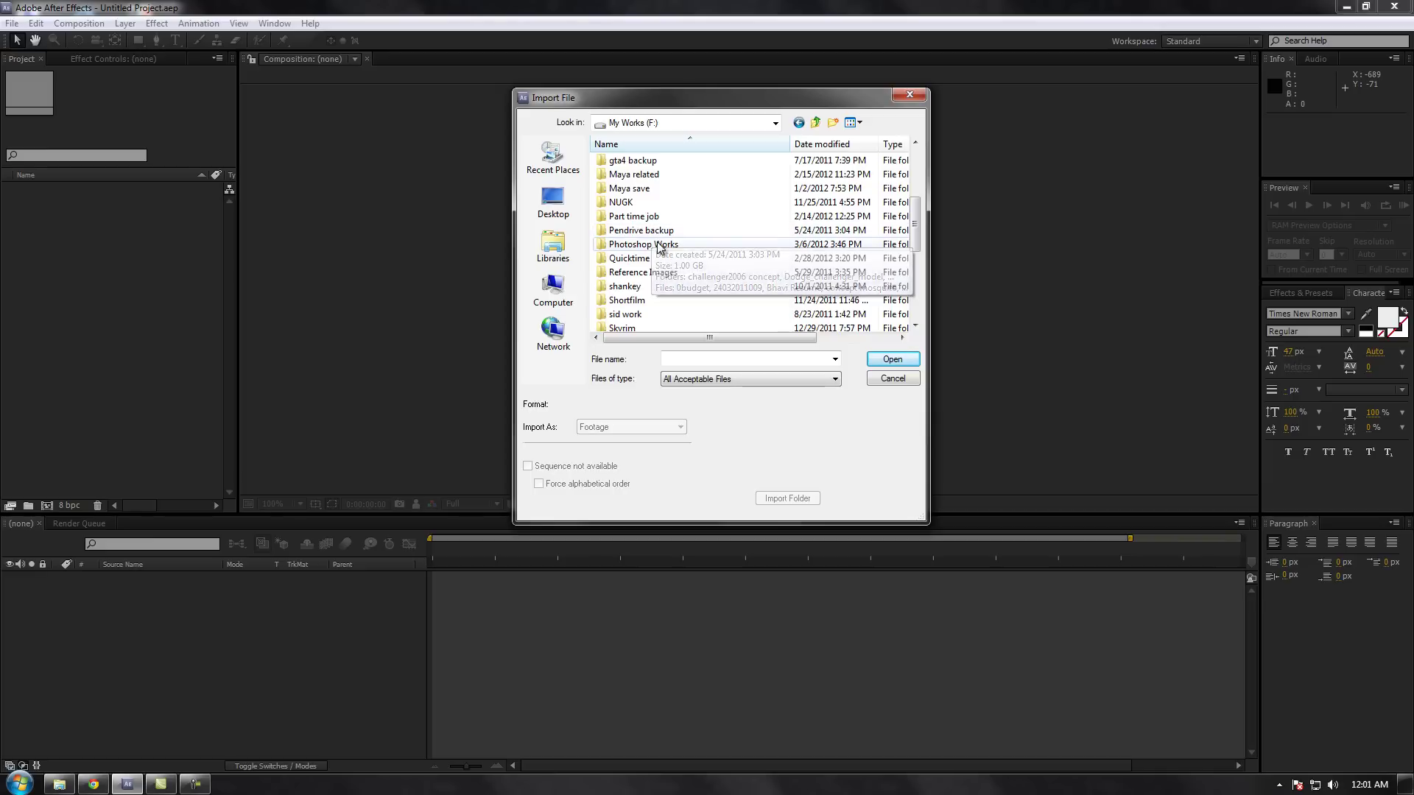
scroll(662, 214, "up", 3)
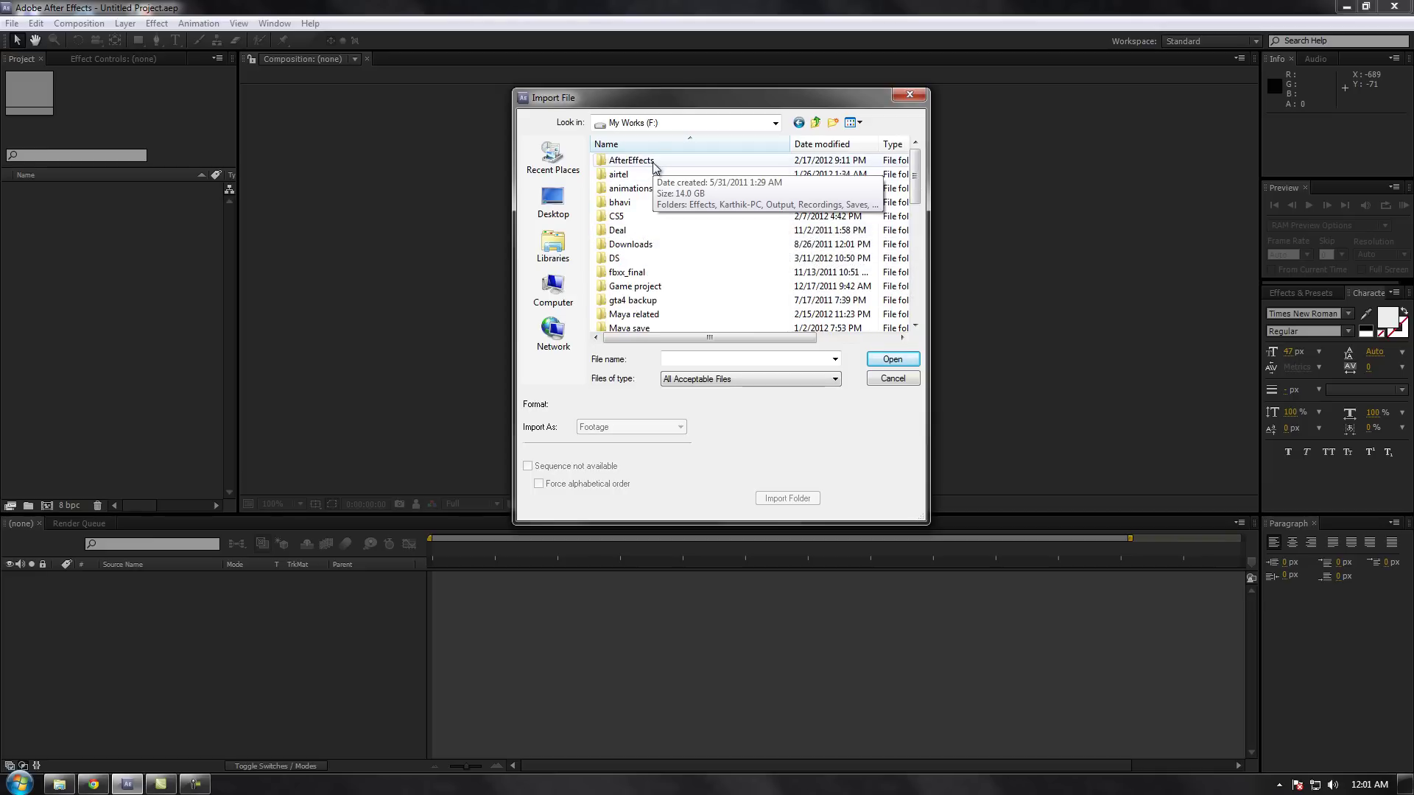
double_click(645, 161)
double_click(622, 217)
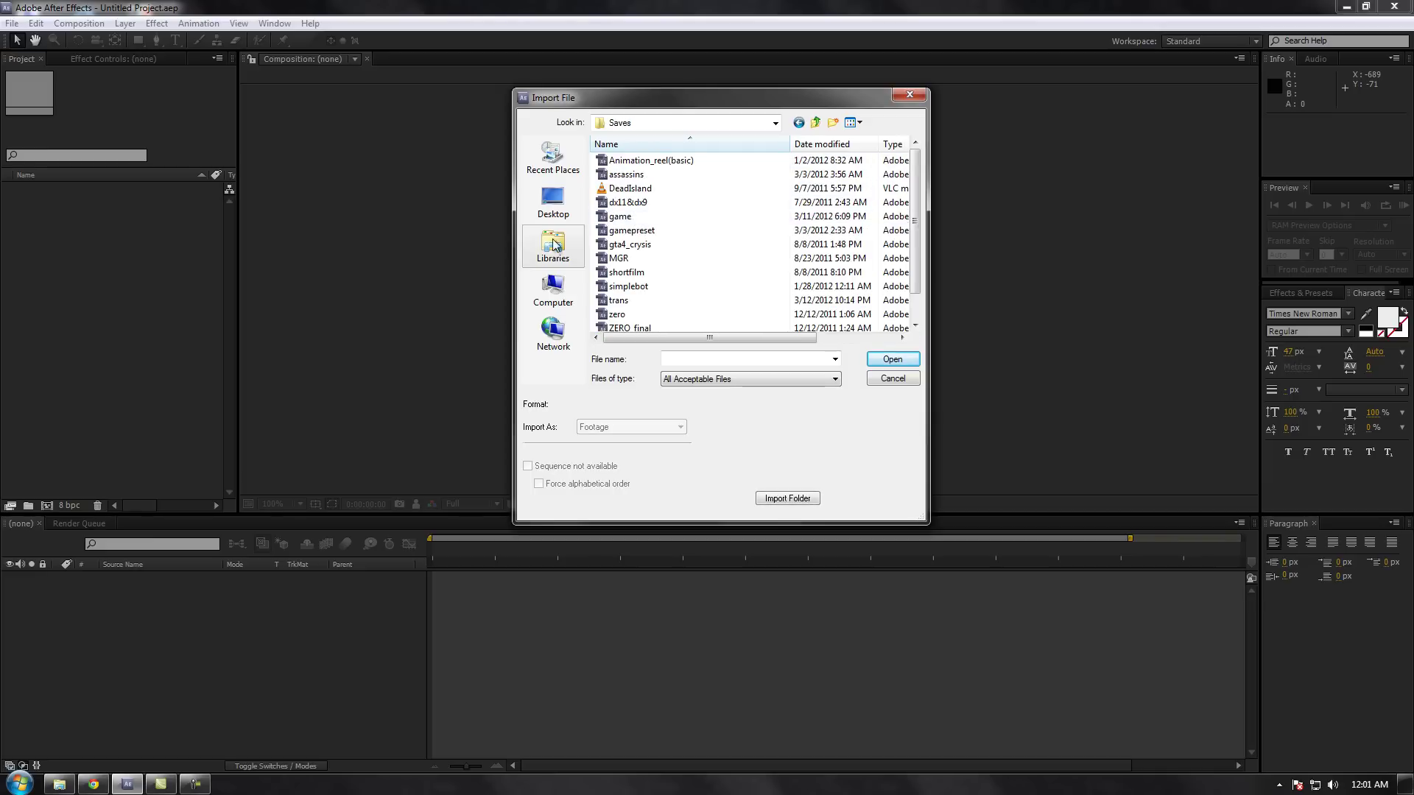
scroll(672, 190, "down", 1)
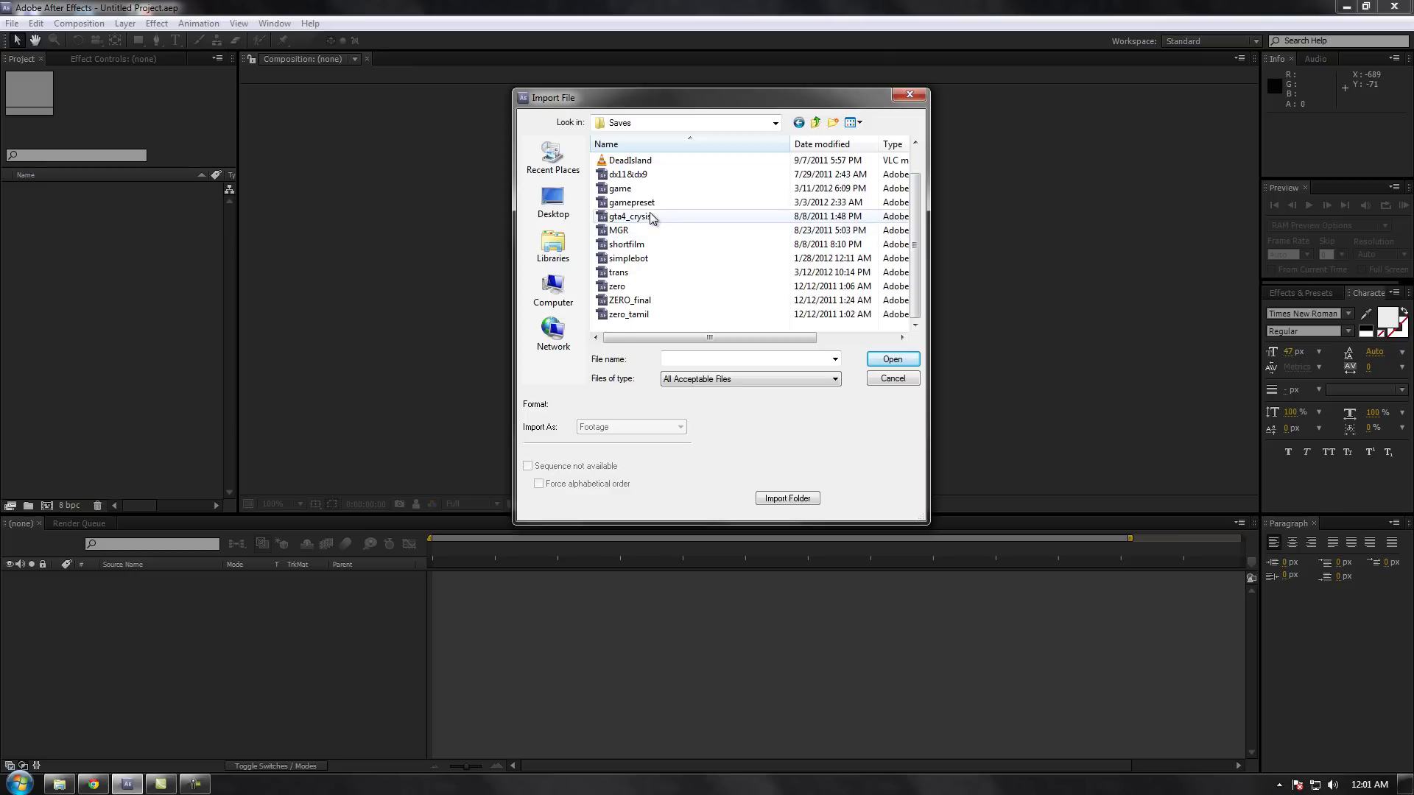
double_click(637, 190)
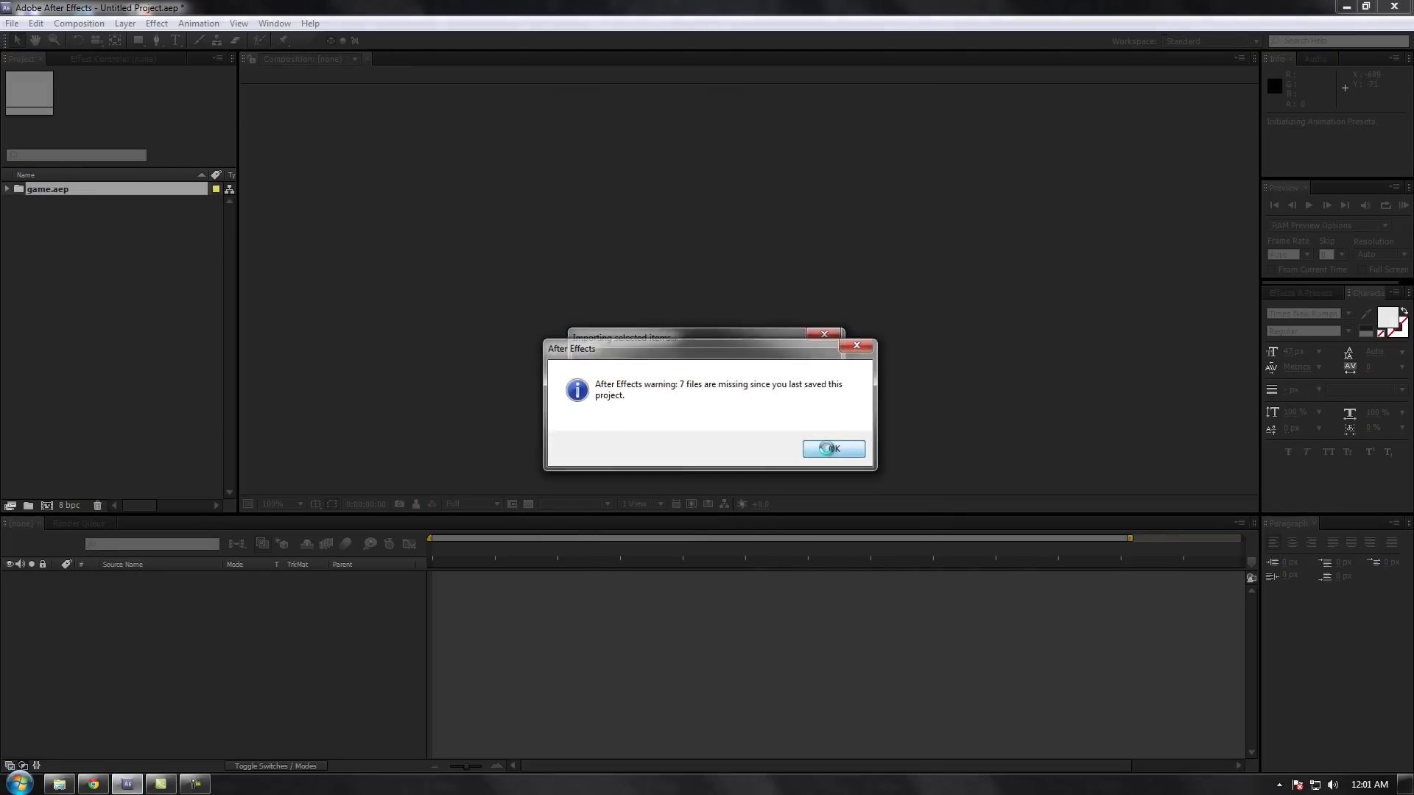
left_click(830, 451)
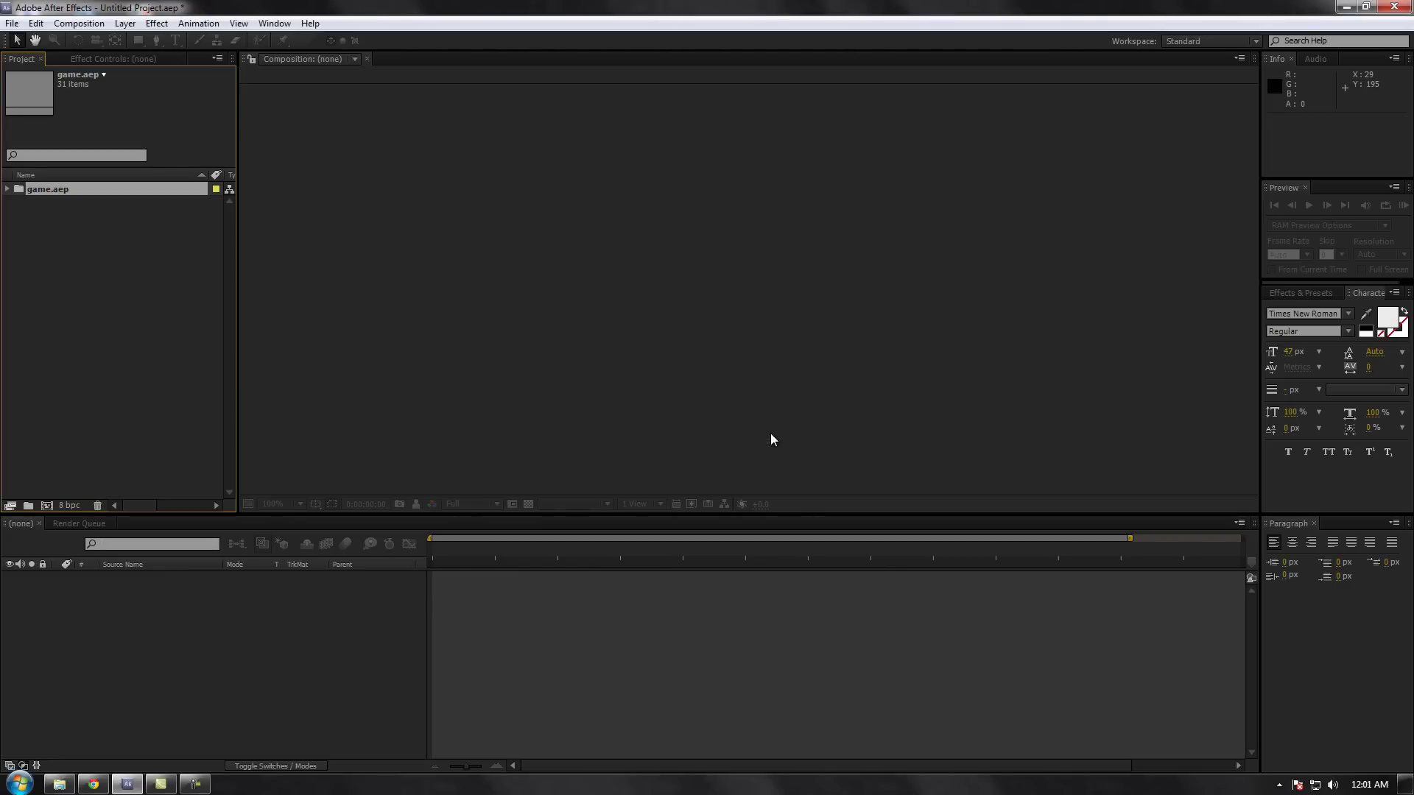
Step: Open the game composition from the imported game.aep folder and scrub through its timeline to review the intro, specs text and footage
left_click(8, 188)
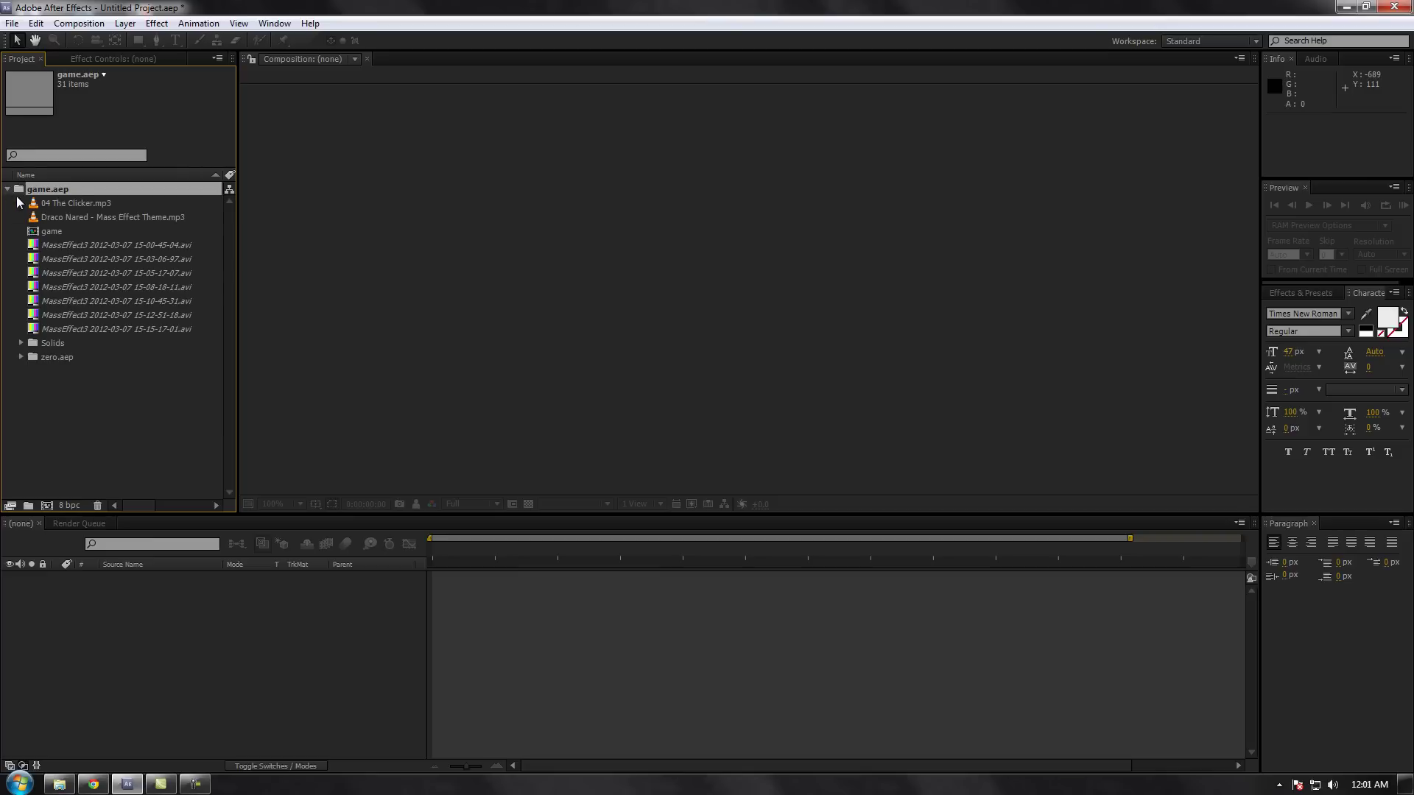
double_click(67, 231)
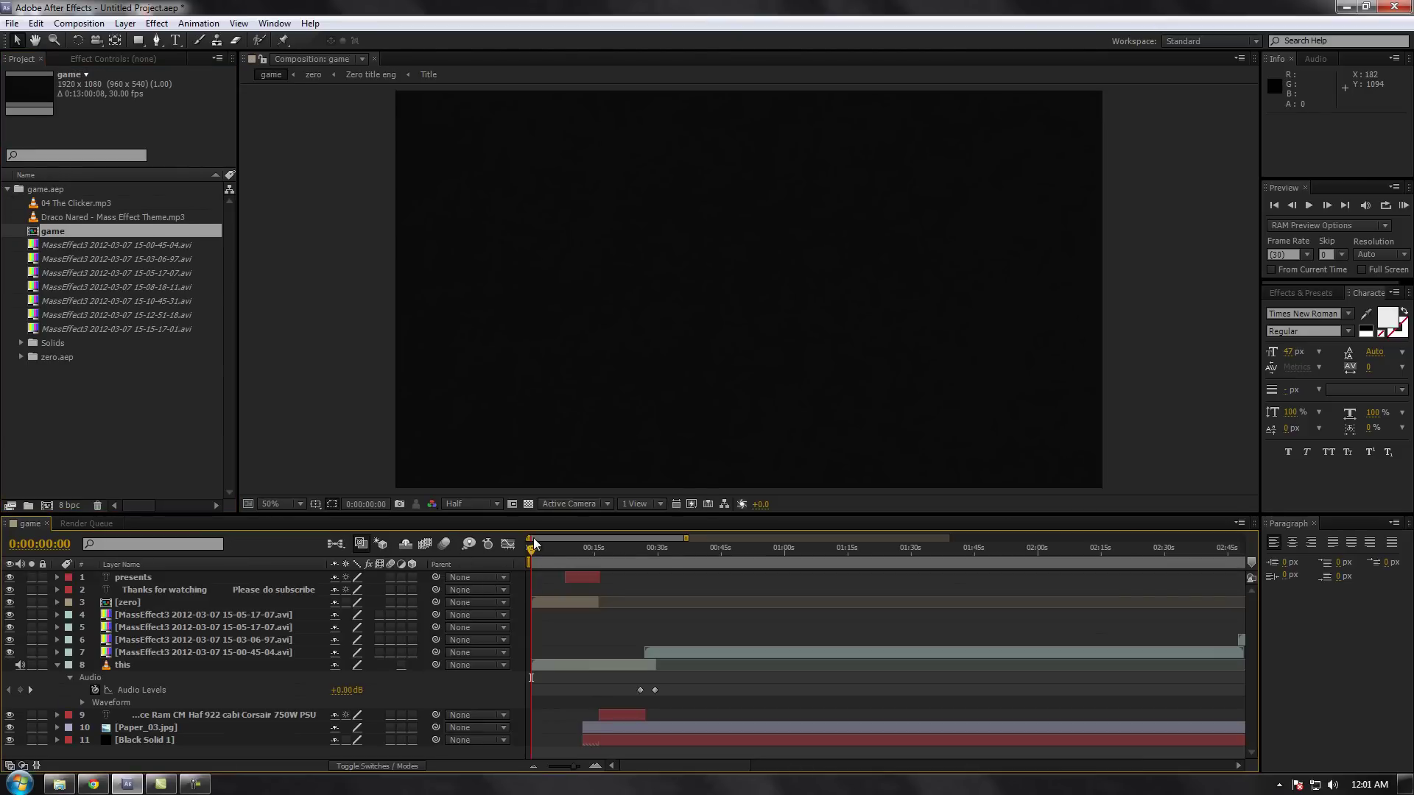
left_click_drag(531, 549, 593, 549)
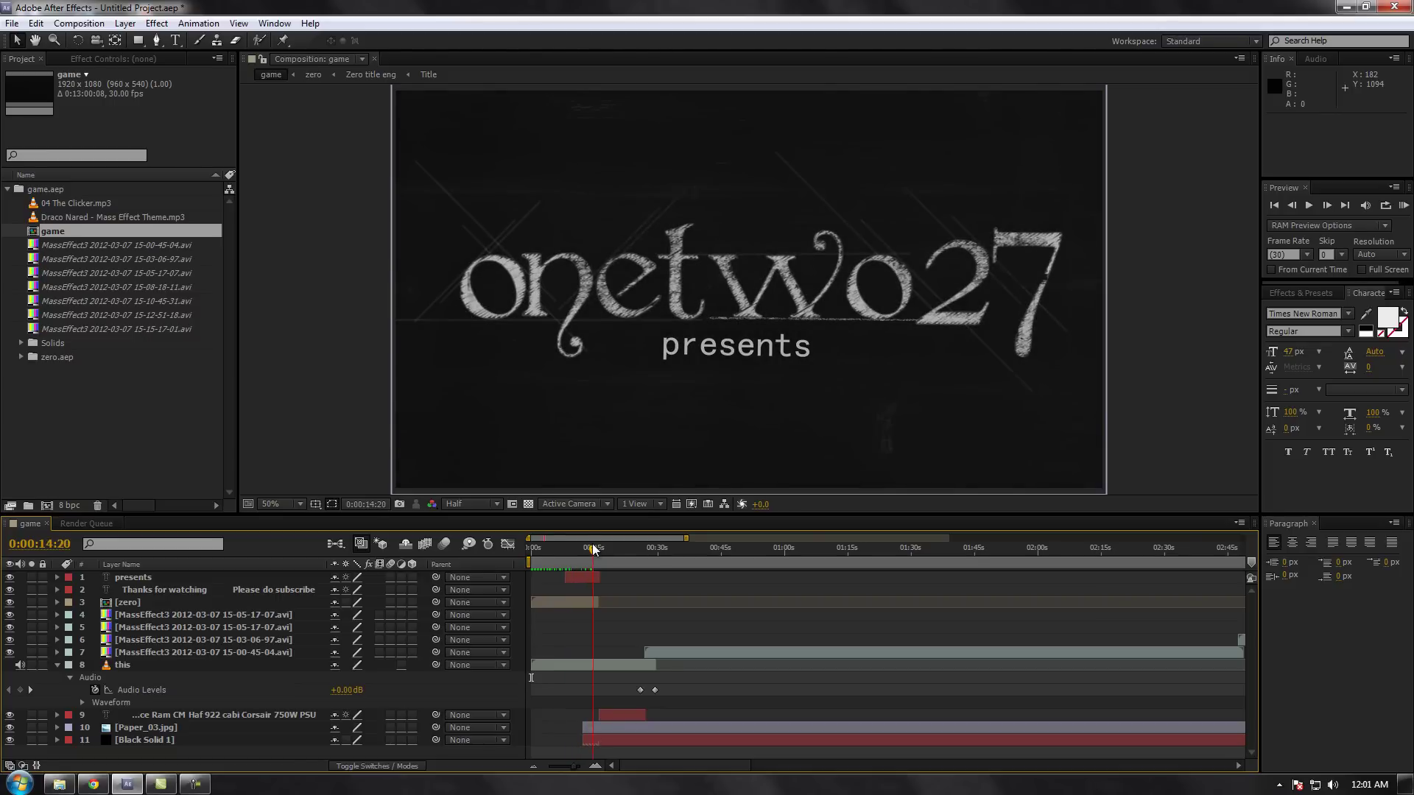
left_click_drag(594, 549, 633, 558)
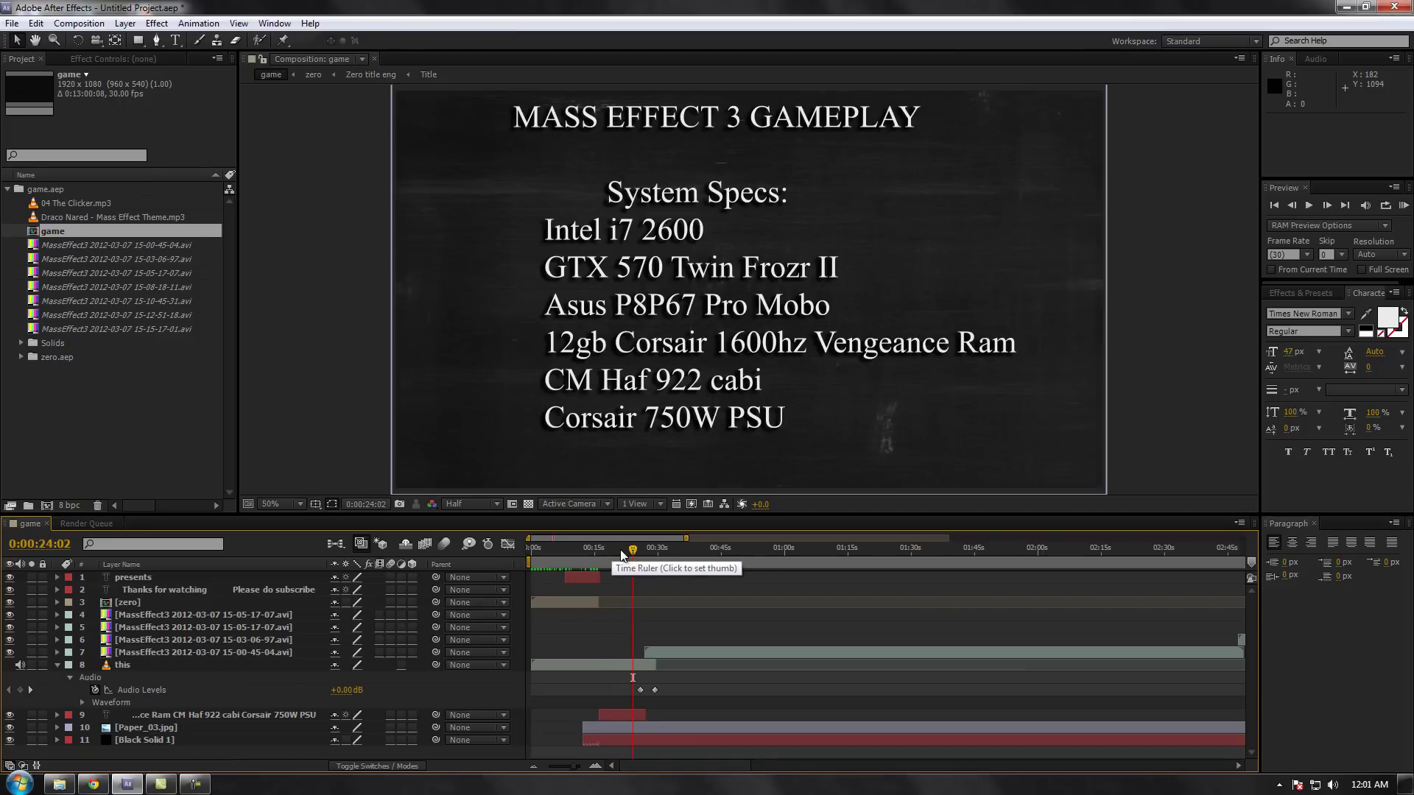
left_click_drag(633, 552, 661, 559)
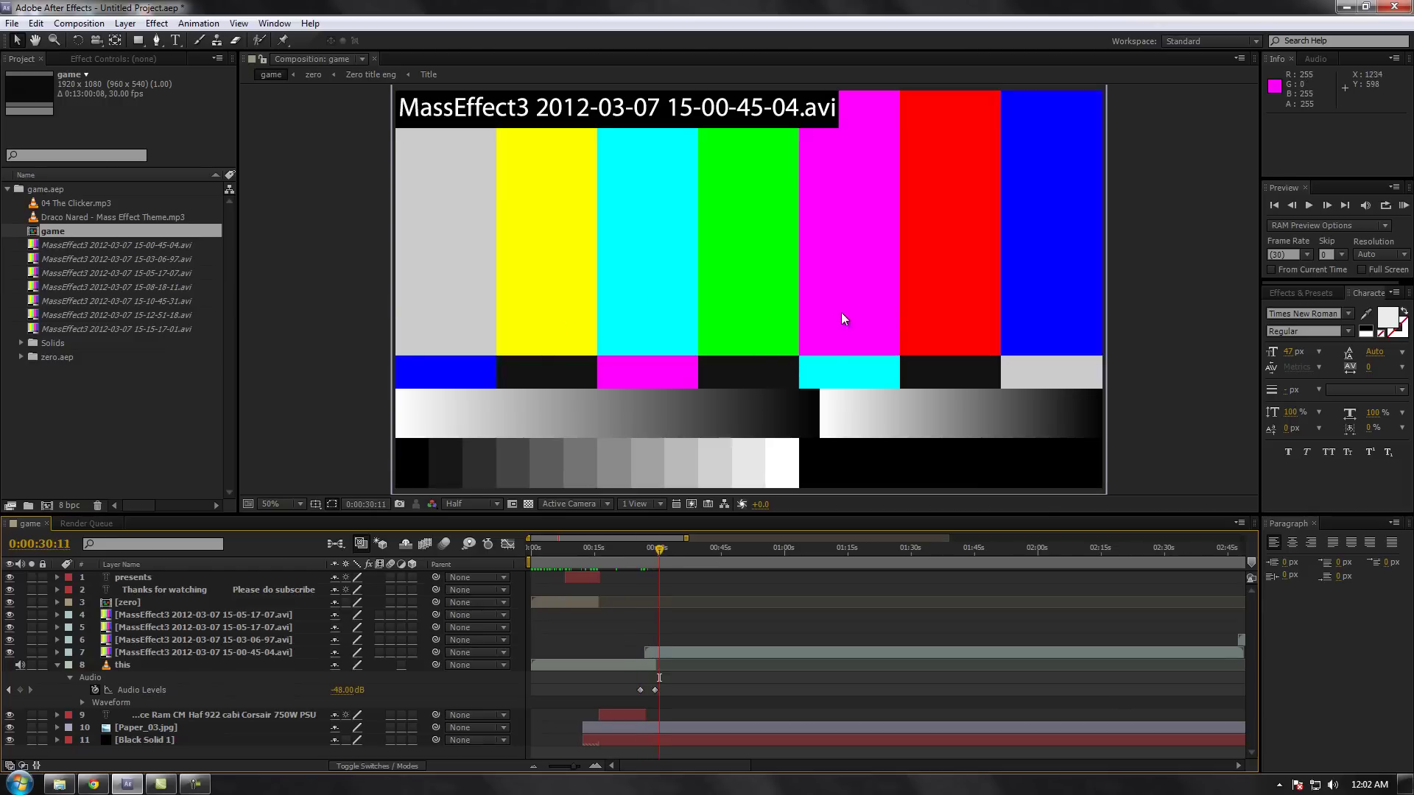
left_click_drag(659, 549, 1219, 559)
key("Home")
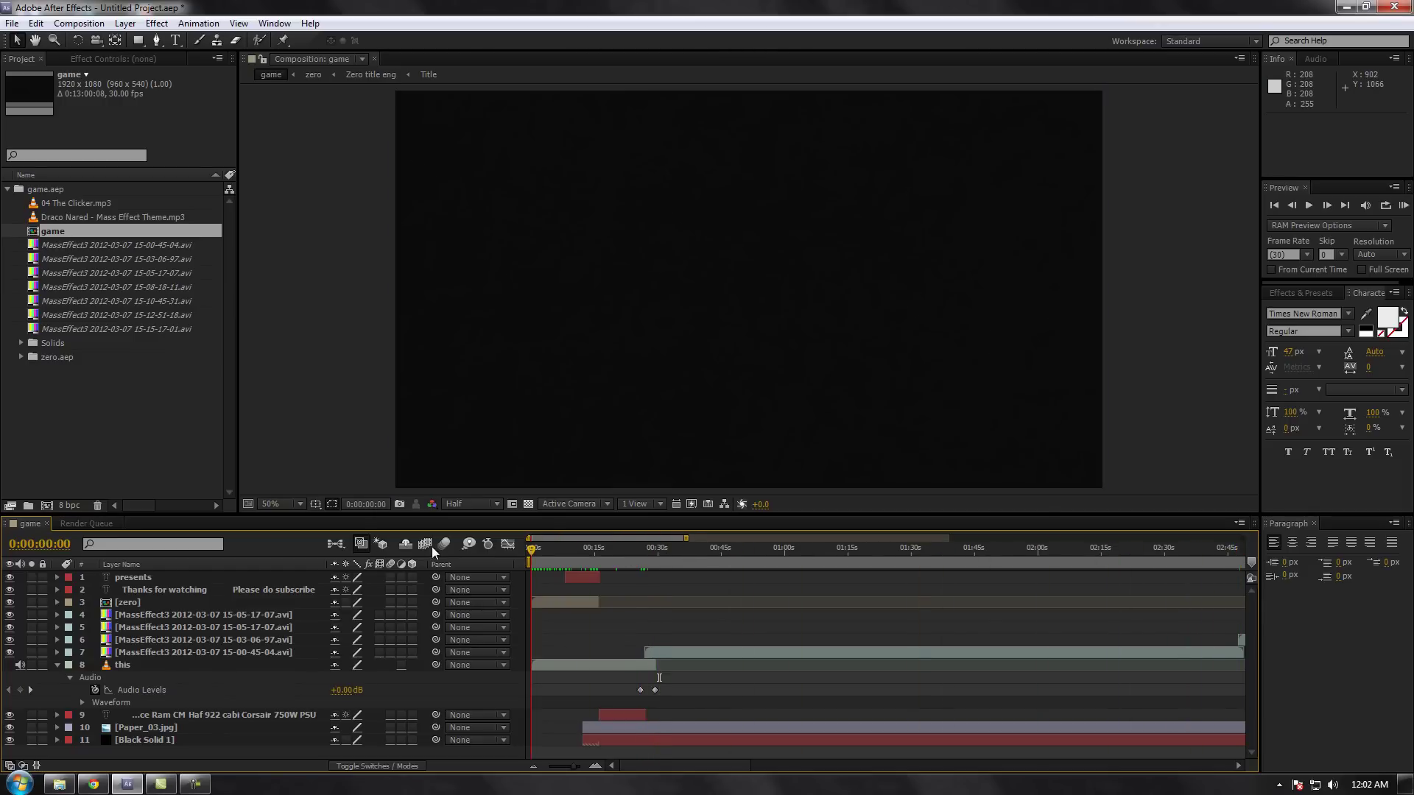
Step: Delete the game.aep folder and all of its contents from the project
left_click_drag(64, 416, 104, 182)
key("Delete")
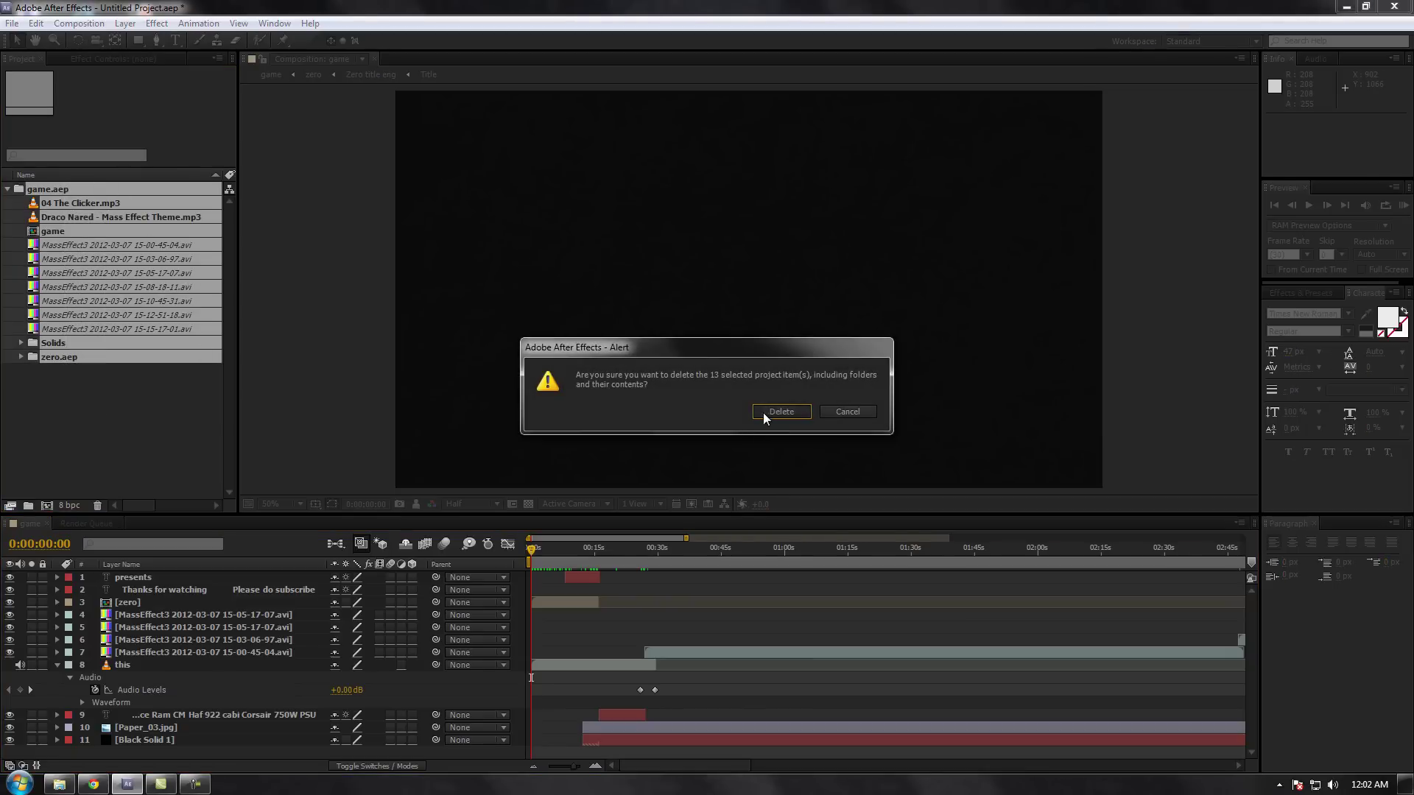
left_click(767, 412)
Step: Start a new file import and browse to the AfterEffects\Output\Final folder on the My Works (F:) drive
double_click(61, 390)
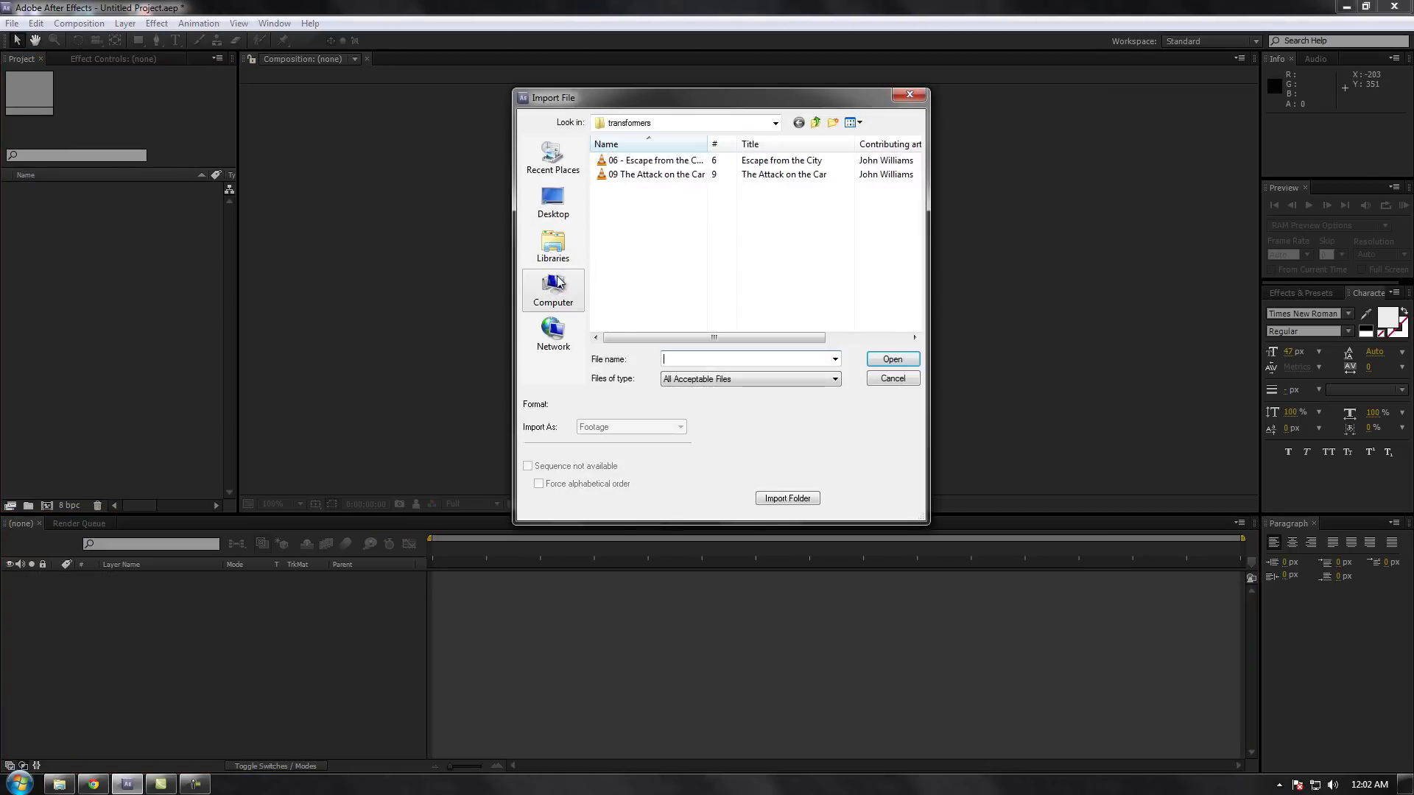
left_click(815, 122)
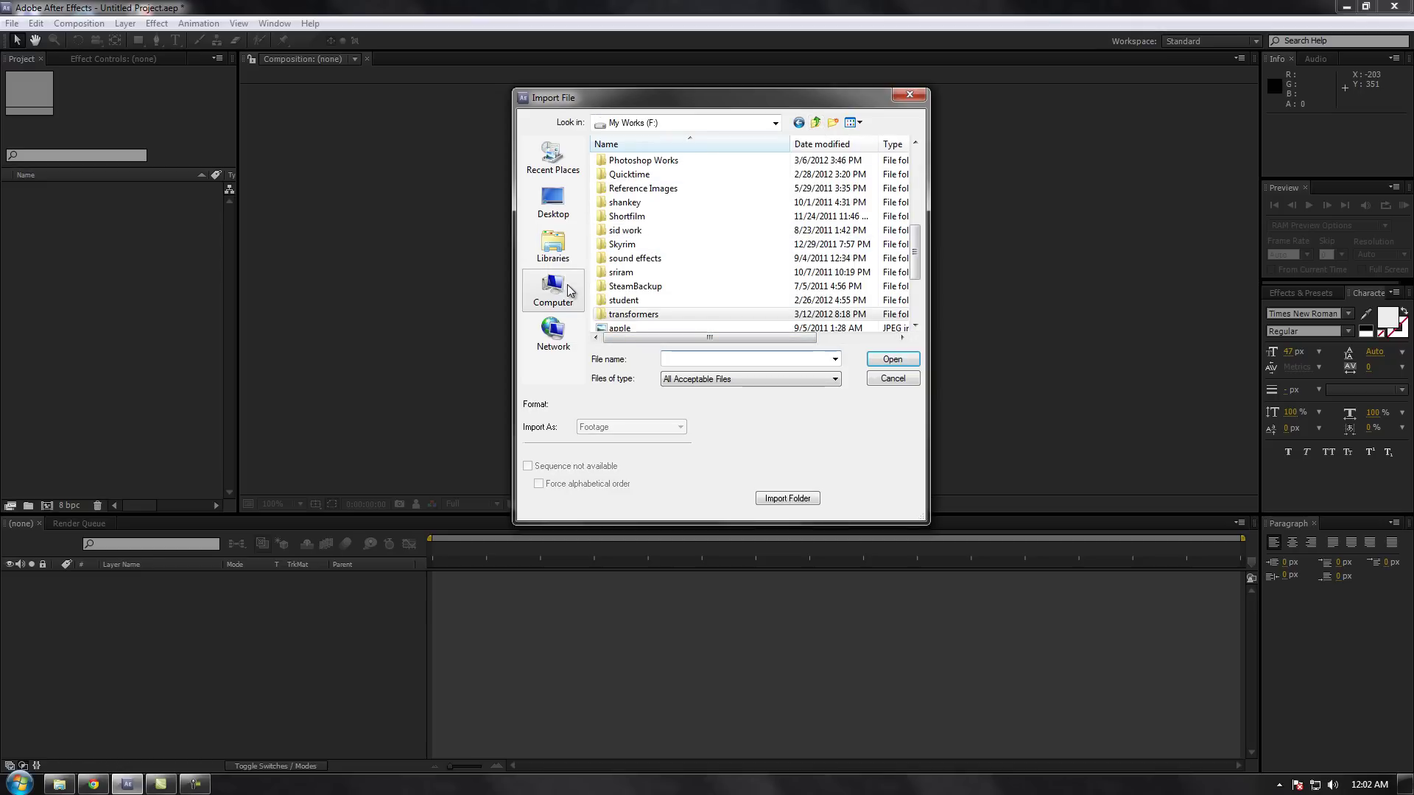
left_click(660, 233)
scroll(661, 234, "up", 5)
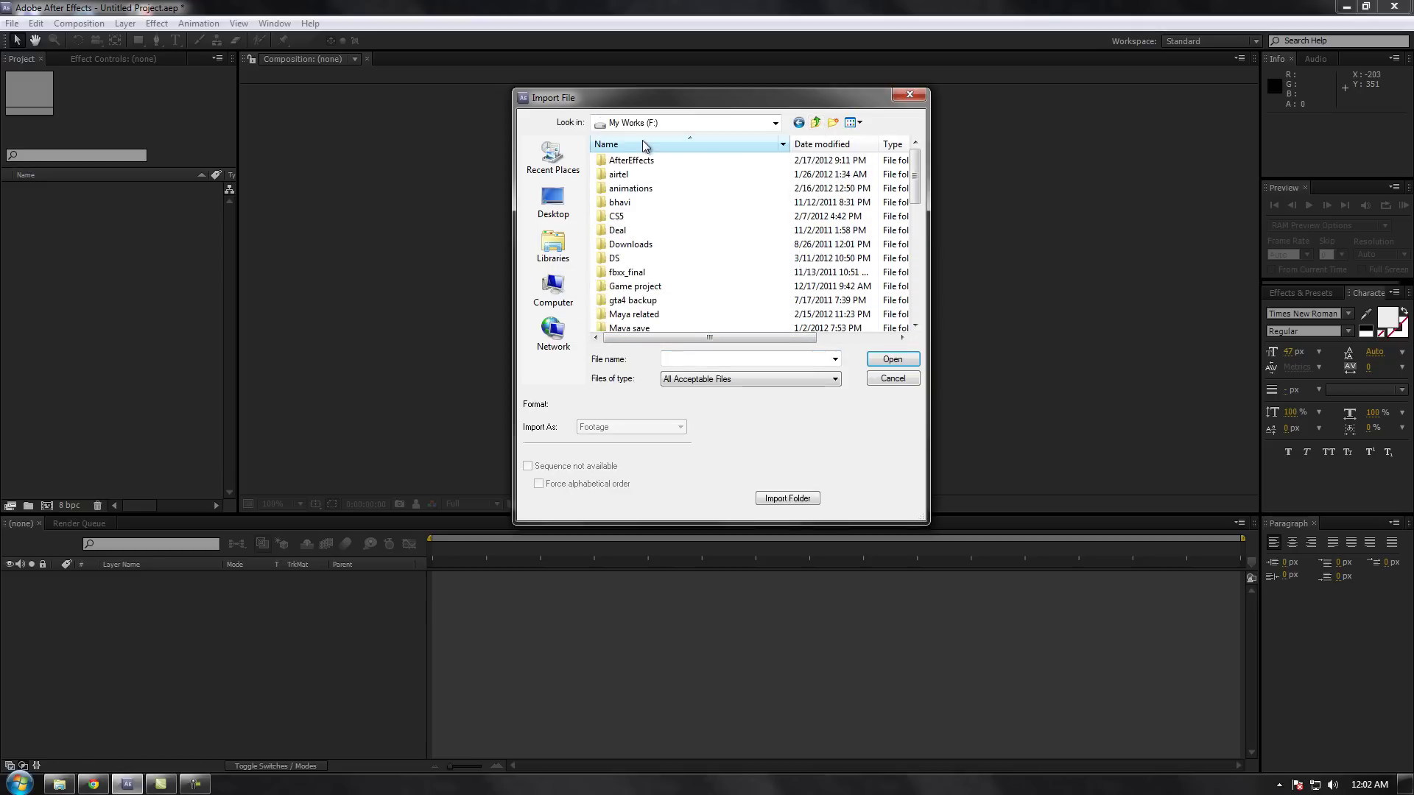
double_click(625, 160)
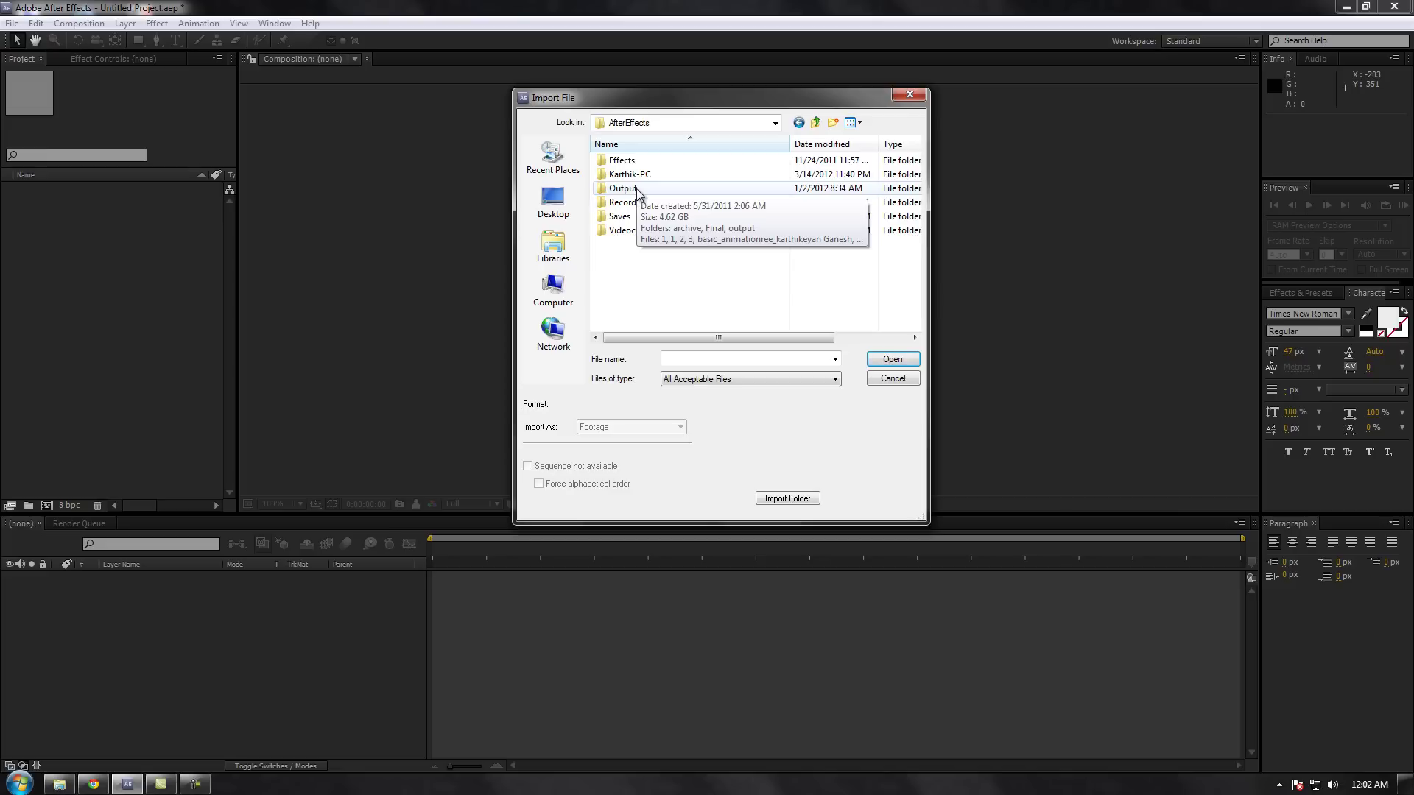
double_click(638, 190)
double_click(707, 181)
Step: Look through the video clips in the Final folder for footage to import
left_click(737, 214)
scroll(810, 253, "down", 3)
scroll(761, 233, "down", 1)
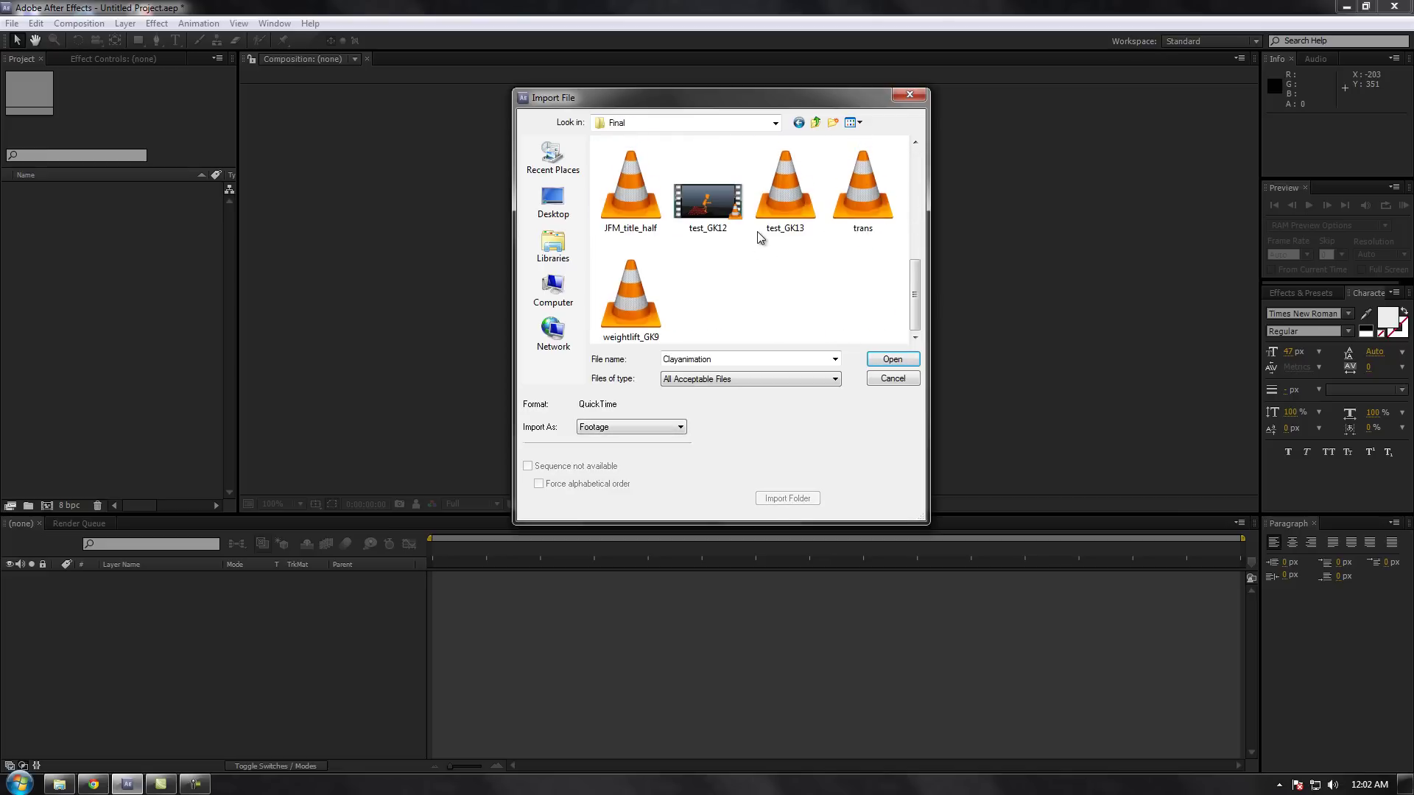
left_click(747, 286)
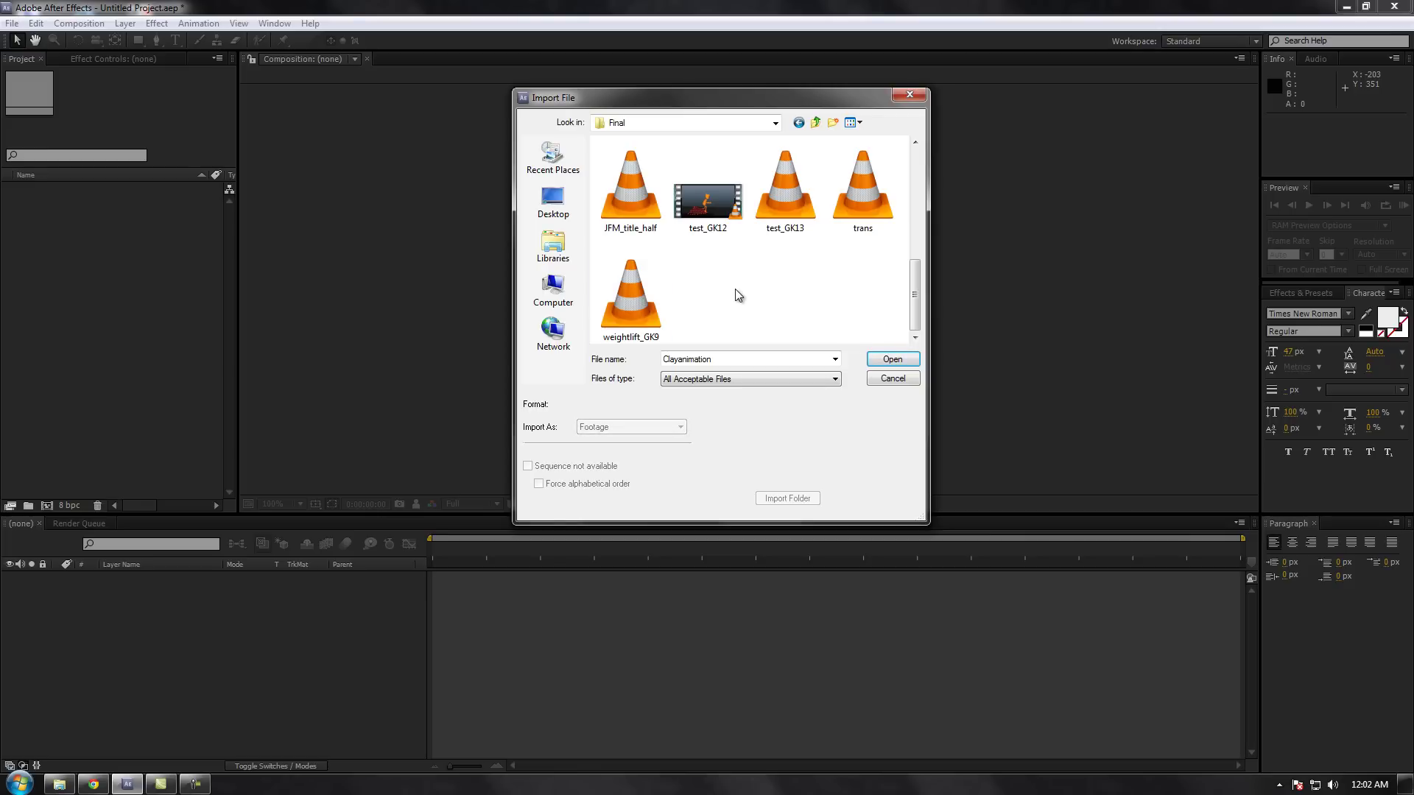
scroll(738, 295, "up", 1)
scroll(732, 263, "down", 1)
scroll(733, 263, "up", 1)
scroll(733, 264, "down", 1)
left_click(797, 208)
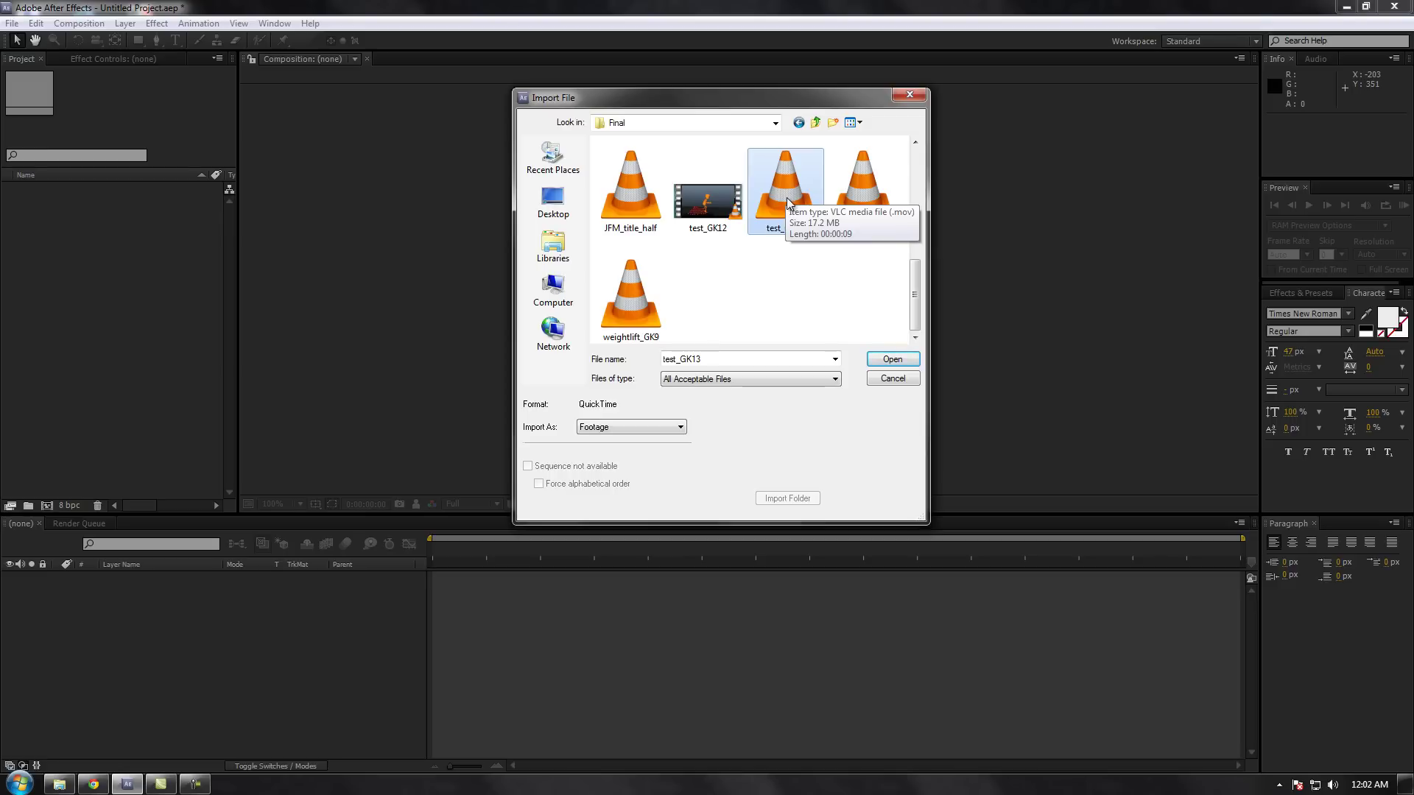
mouse_move(789, 217)
left_mouse_down()
mouse_move(751, 229)
mouse_move(783, 215)
left_mouse_up()
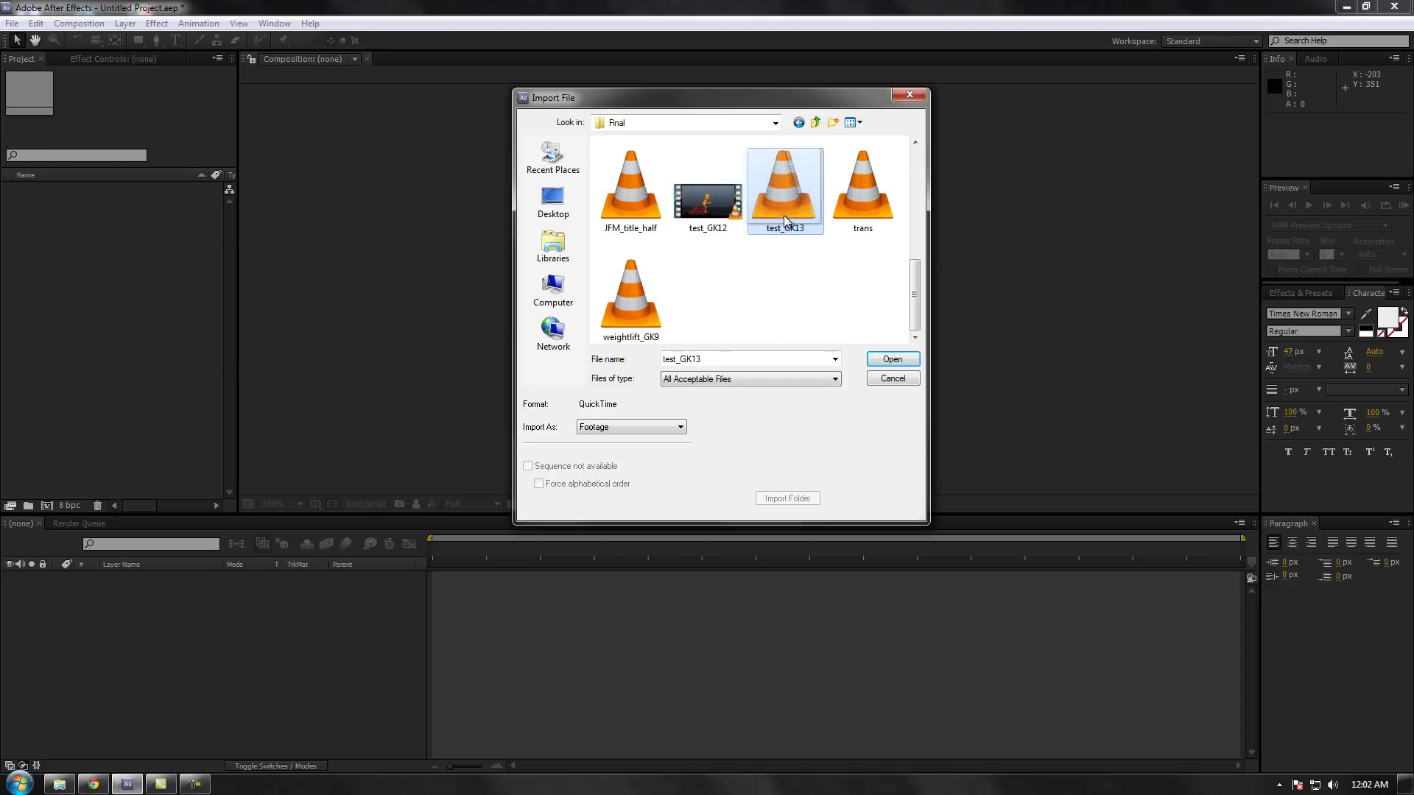
Step: Select JFM_title_half, test_GK12, test_GK13 and trans together, and clear the multiple selection
left_click(643, 187)
left_click(707, 198, "ctrl")
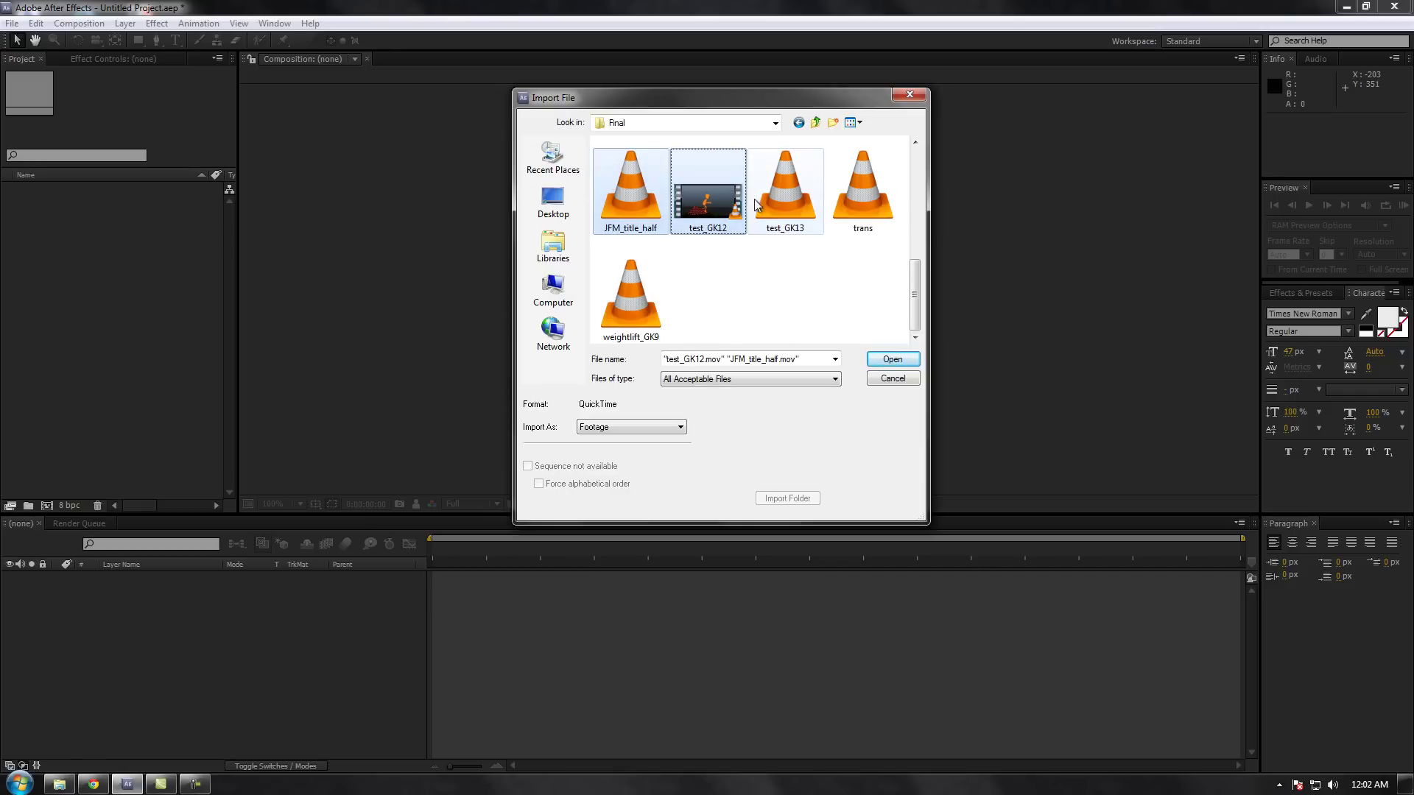
left_click(785, 190, "ctrl")
left_click(862, 190, "ctrl")
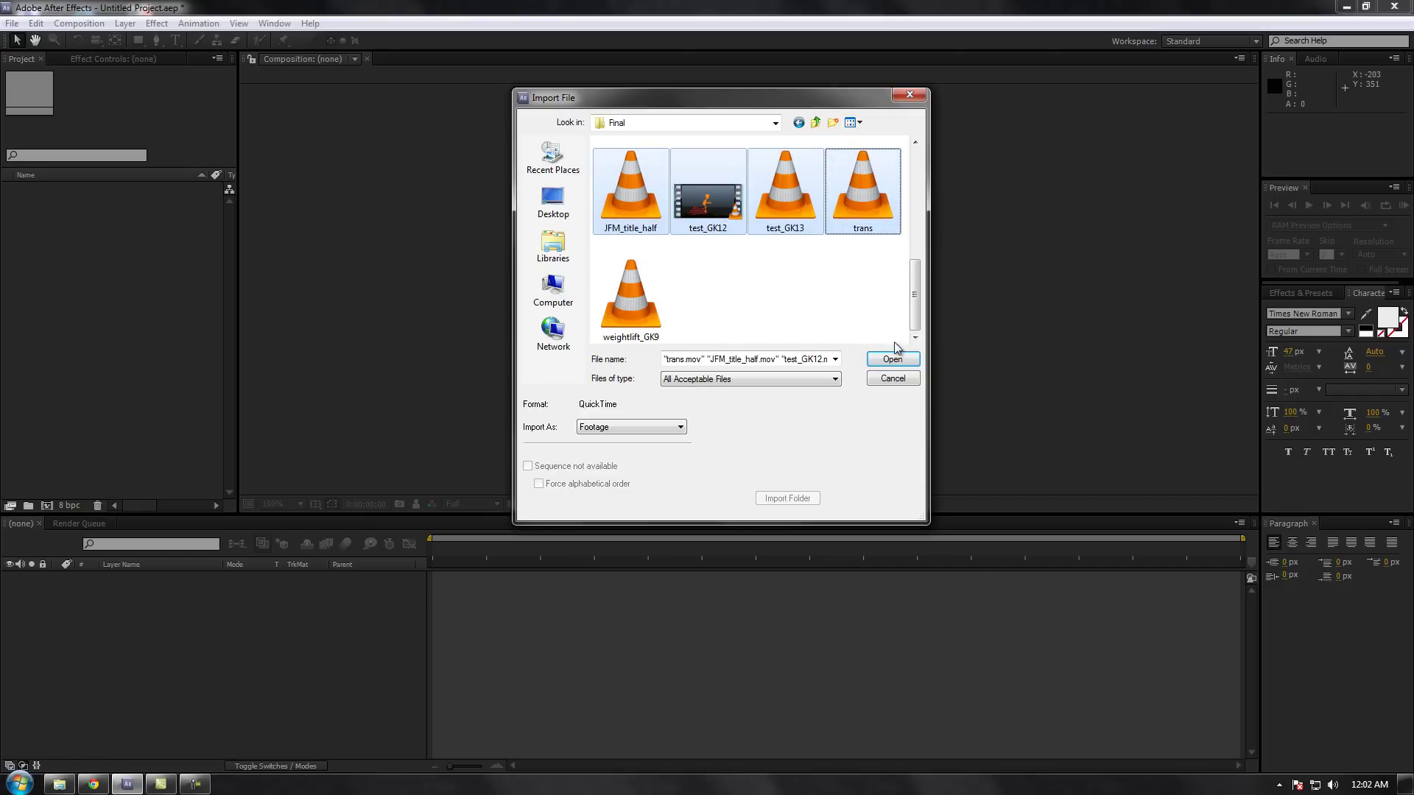
left_click(816, 302)
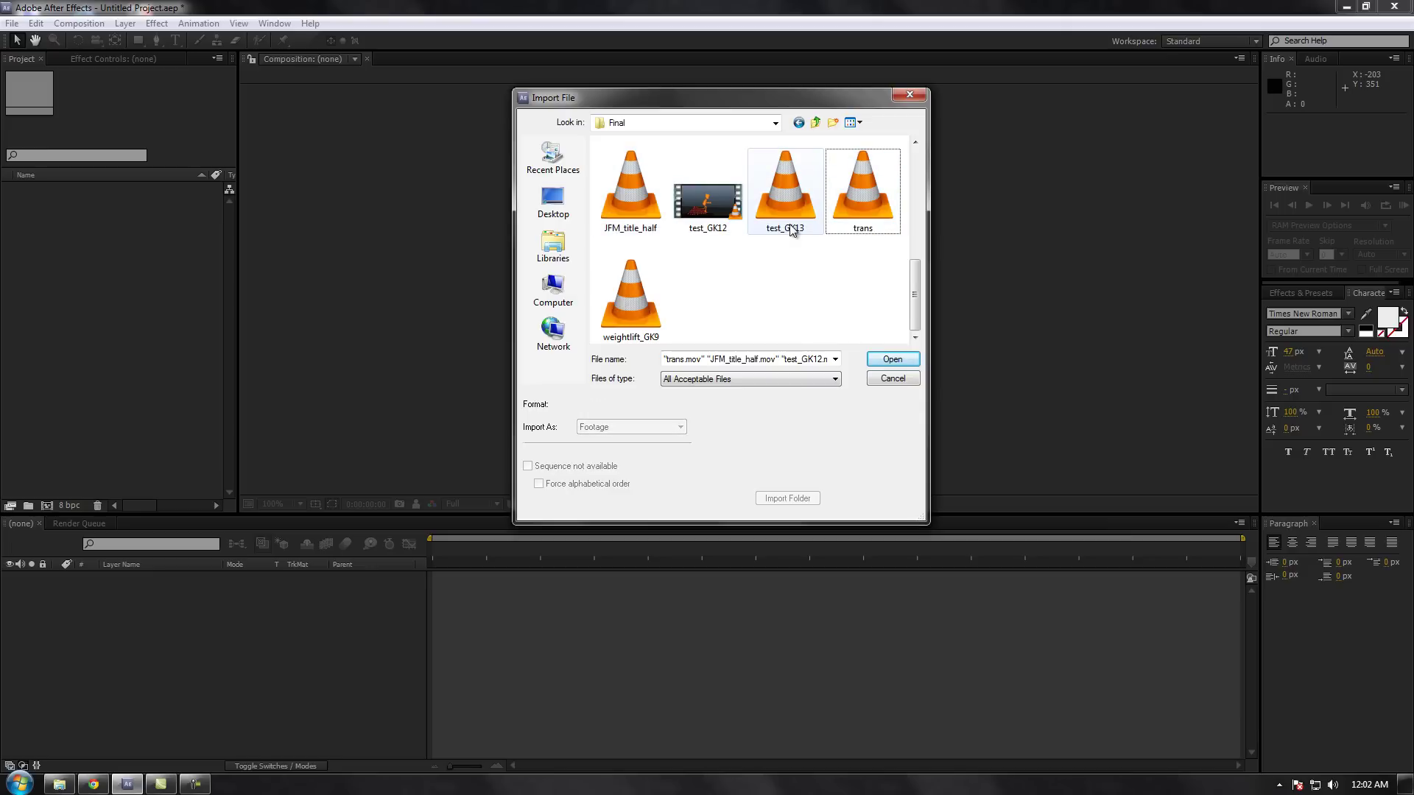
Step: Import test_GK13.mov as footage and create a composition from it in the timeline
left_click(795, 223)
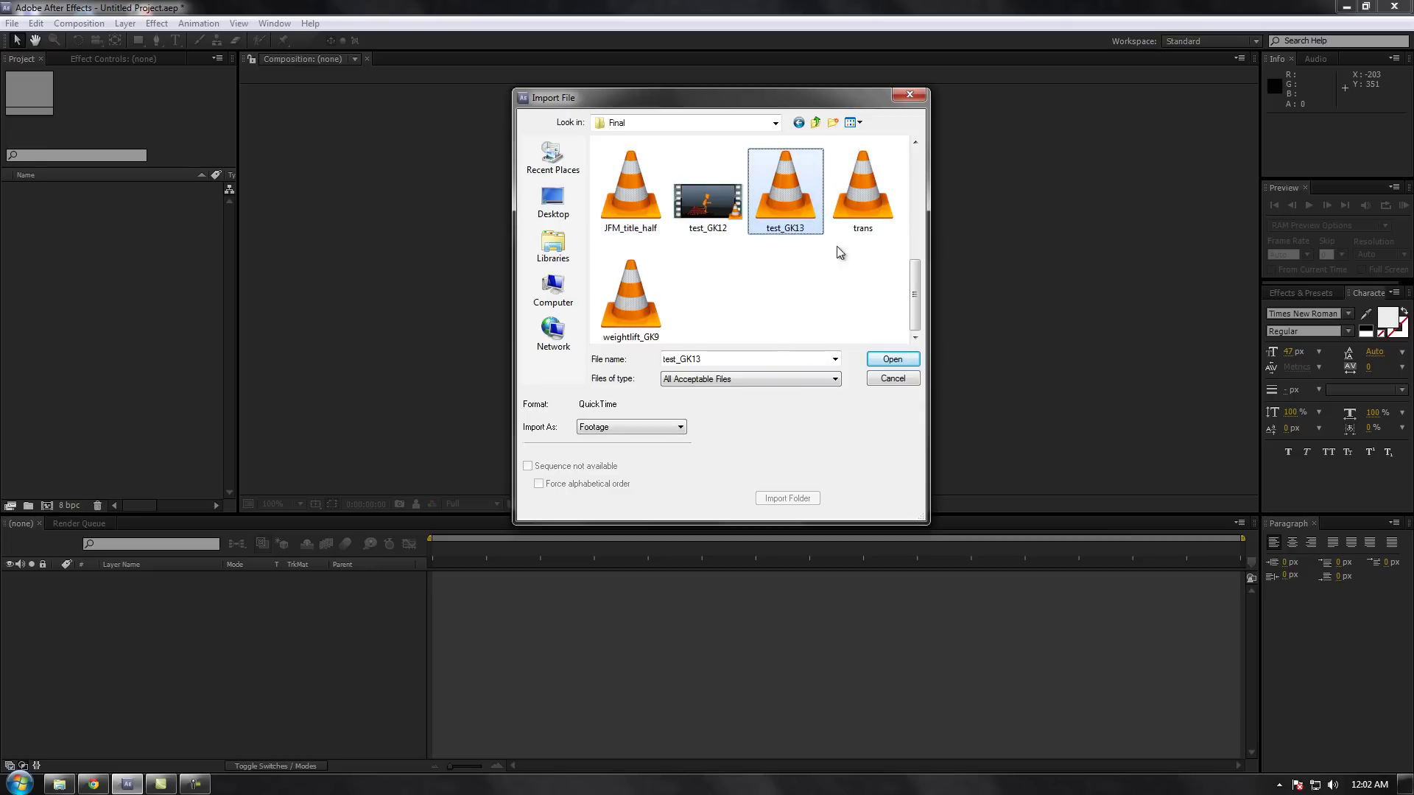
left_click(890, 360)
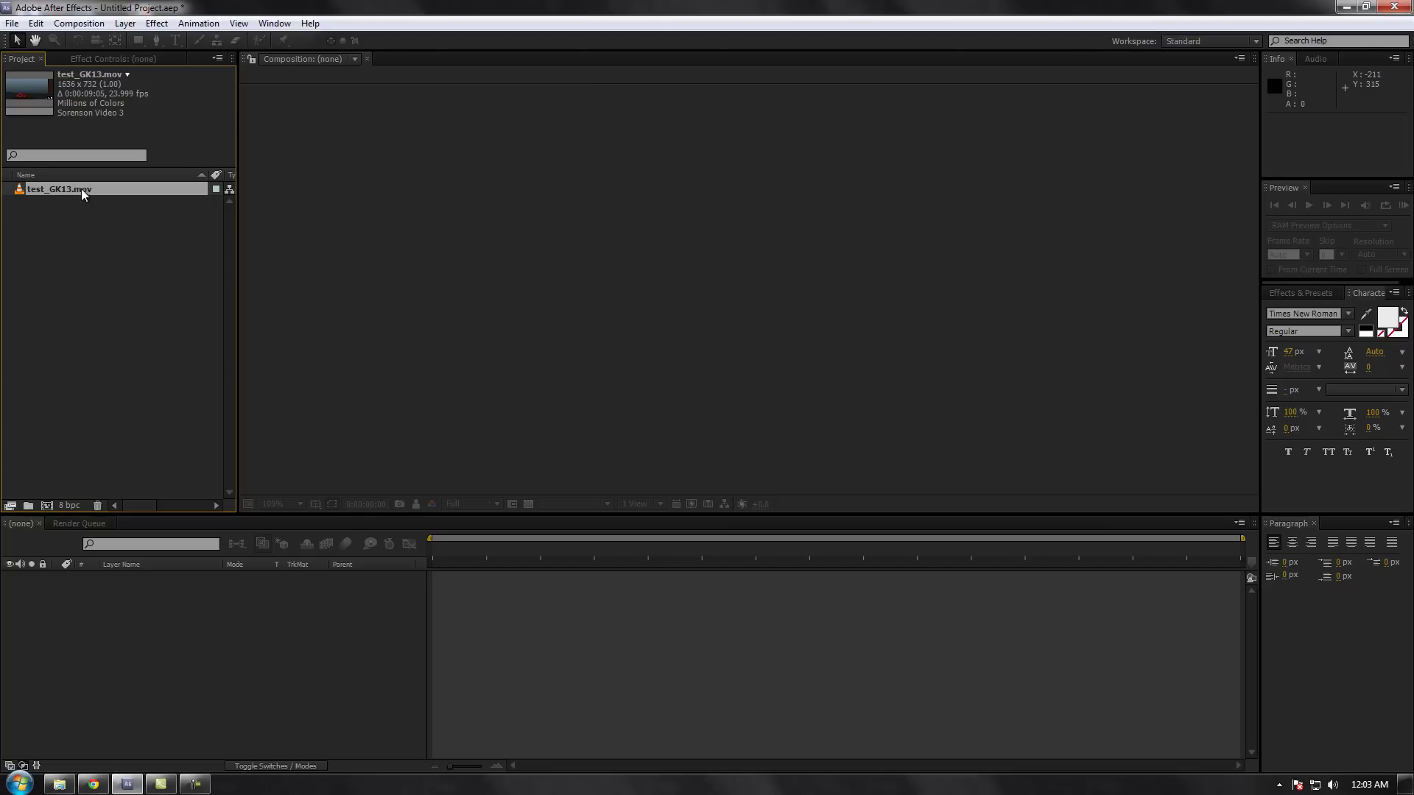
left_click_drag(81, 189, 117, 661)
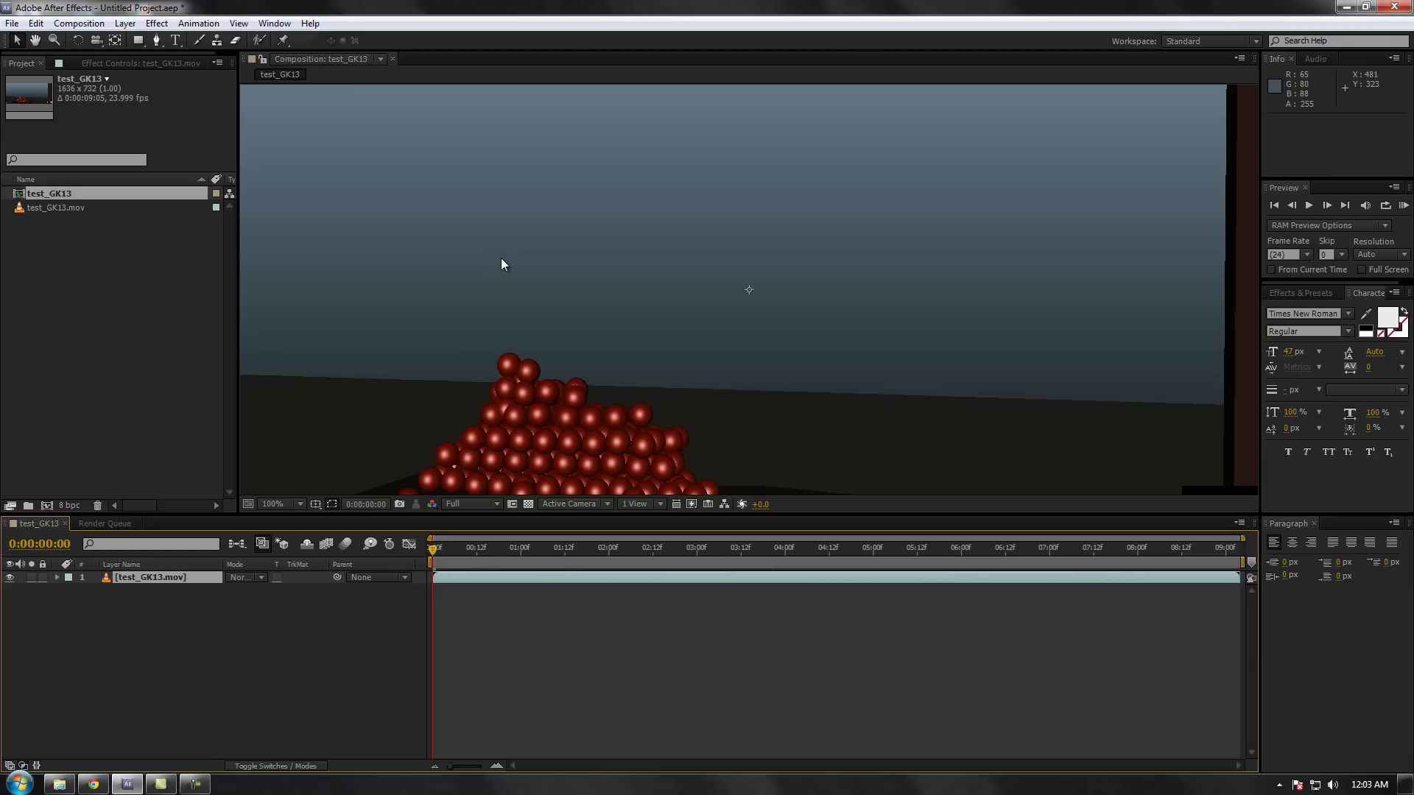
Step: Zoom the composition view out to 50% and try zooming in and out and panning the frame with the Hand tool
key("comma")
key("comma")
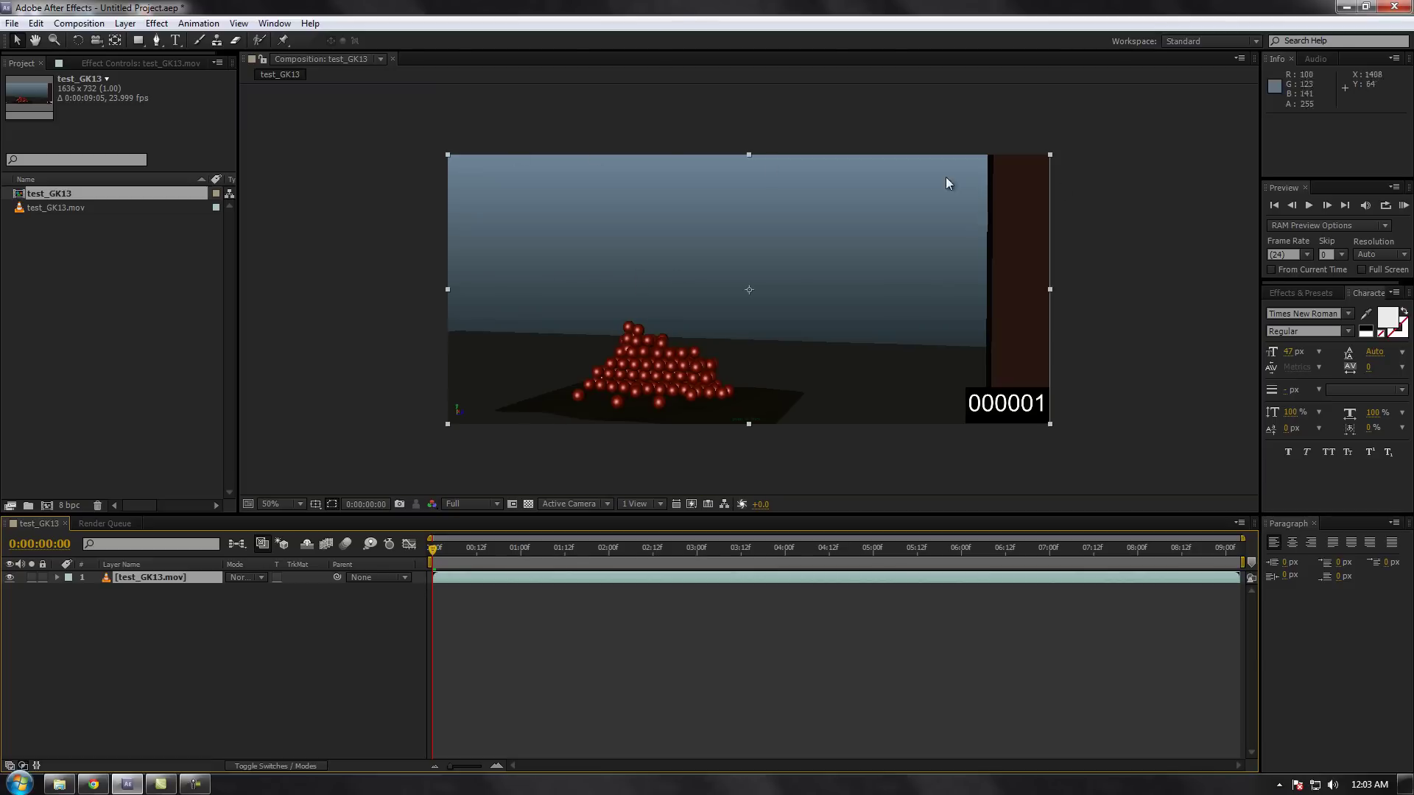
scroll(668, 302, "up", 1)
scroll(670, 286, "down", 1)
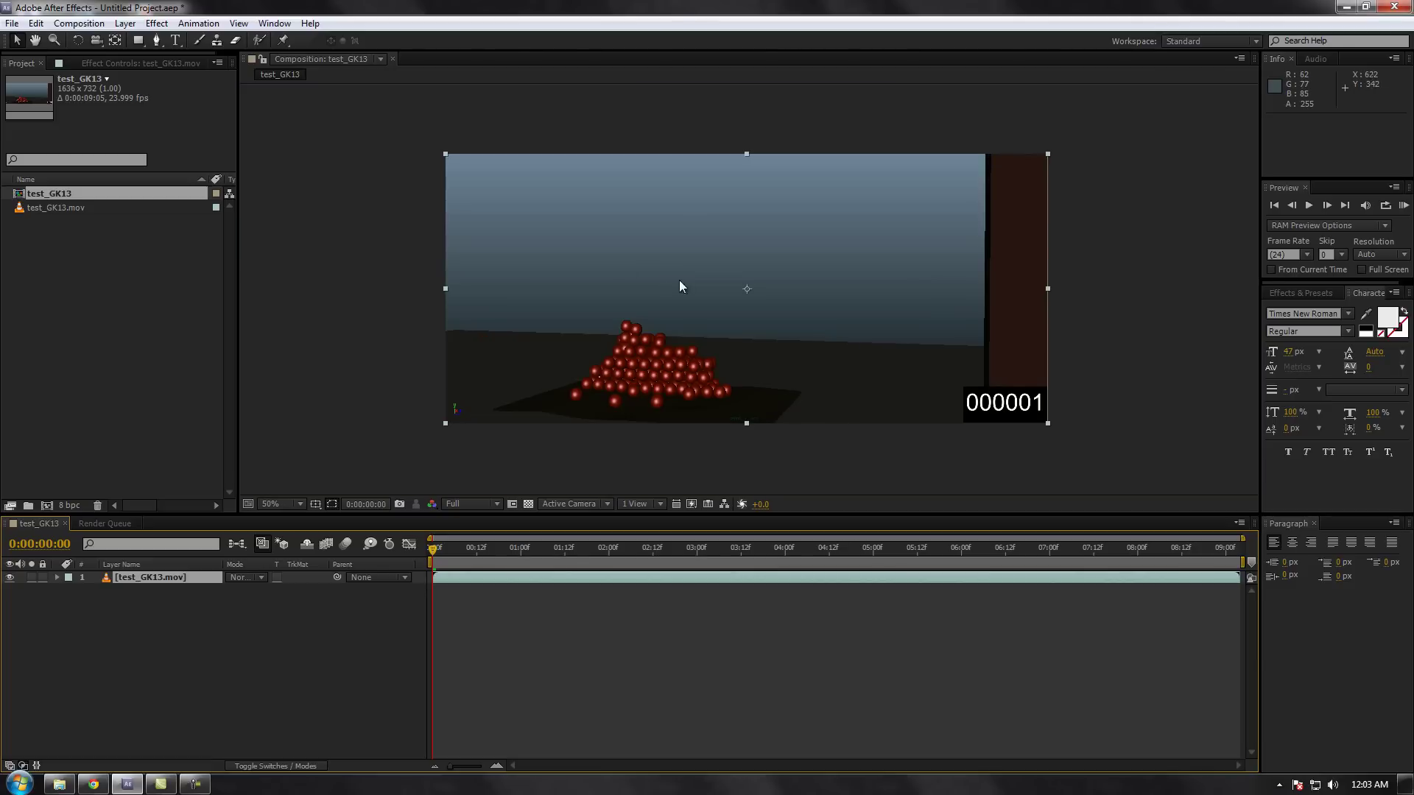
scroll(638, 266, "up", 1)
scroll(639, 266, "down", 1)
scroll(643, 263, "up", 1)
scroll(643, 259, "down", 1)
key("h")
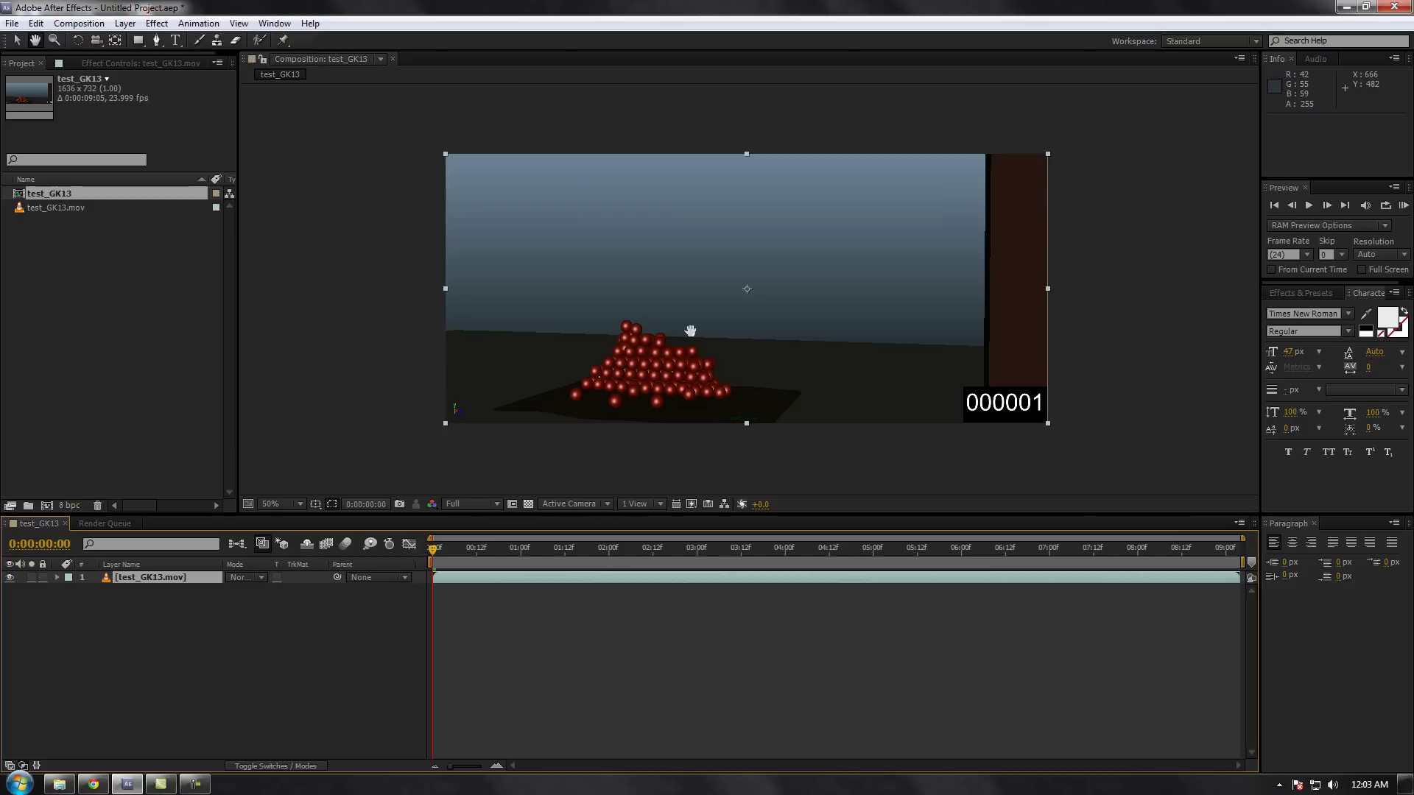
mouse_move(665, 333)
left_mouse_down()
mouse_move(678, 229)
mouse_move(461, 186)
mouse_move(432, 309)
mouse_move(723, 391)
mouse_move(443, 204)
mouse_move(430, 404)
mouse_move(483, 214)
mouse_move(909, 246)
mouse_move(839, 220)
mouse_move(426, 373)
mouse_move(685, 316)
mouse_move(663, 325)
left_mouse_up()
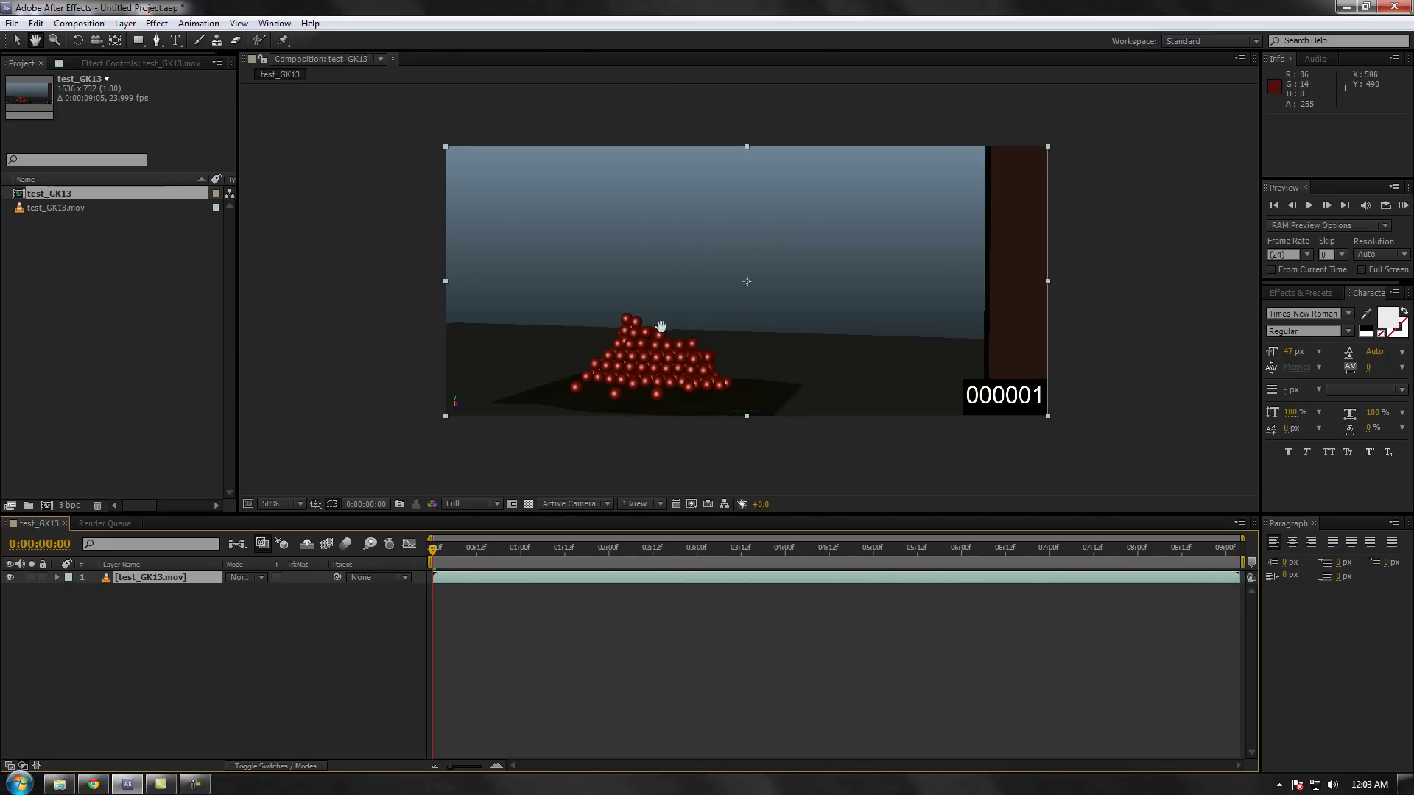
Step: Examine the frame counter in the footage's corner at 200%, and scrub through the clip from the start to 0:00:09:03
scroll(611, 321, "up", 2)
scroll(612, 321, "up", 2)
key("h")
left_click_drag(1076, 439, 606, 365)
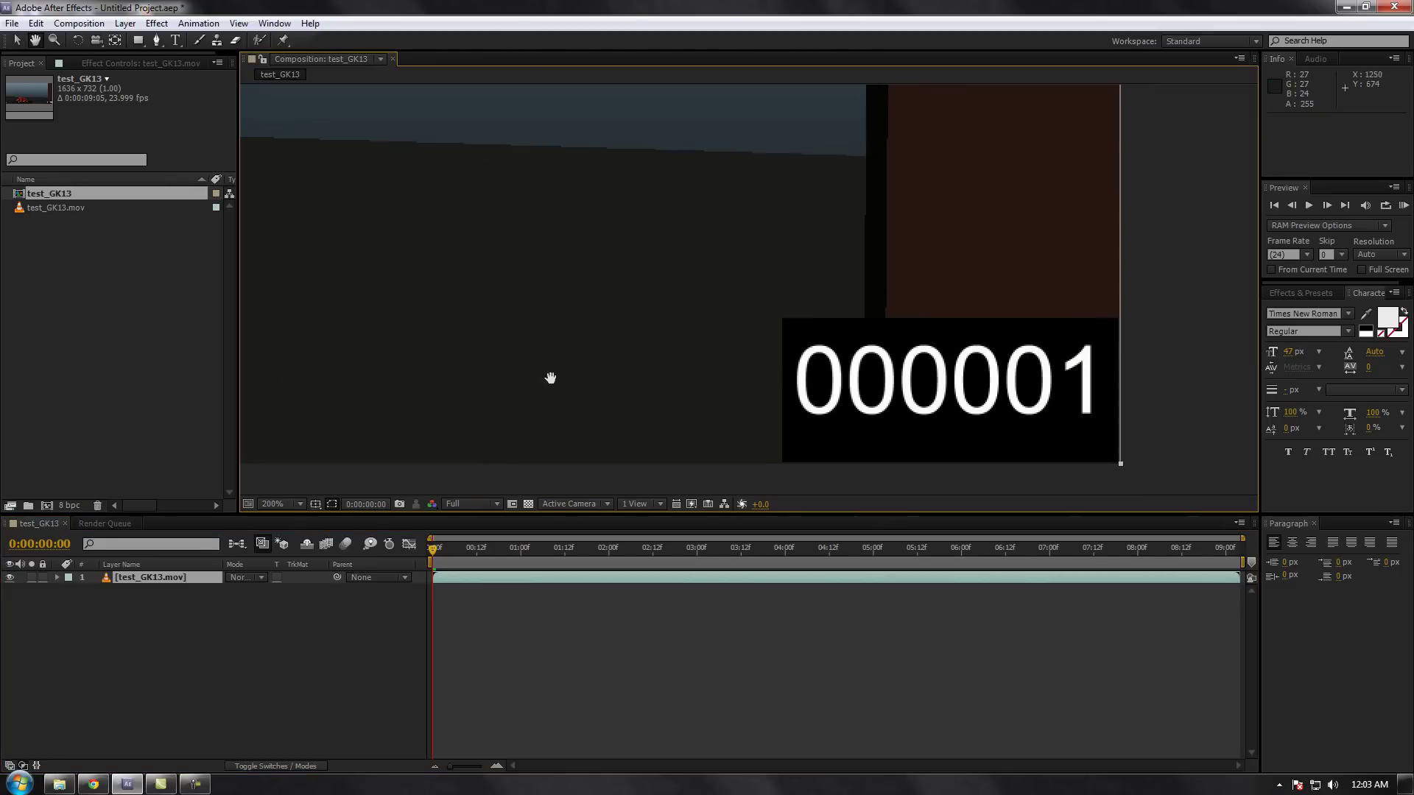
left_click_drag(754, 303, 681, 143)
key("v")
scroll(726, 296, "down", 3)
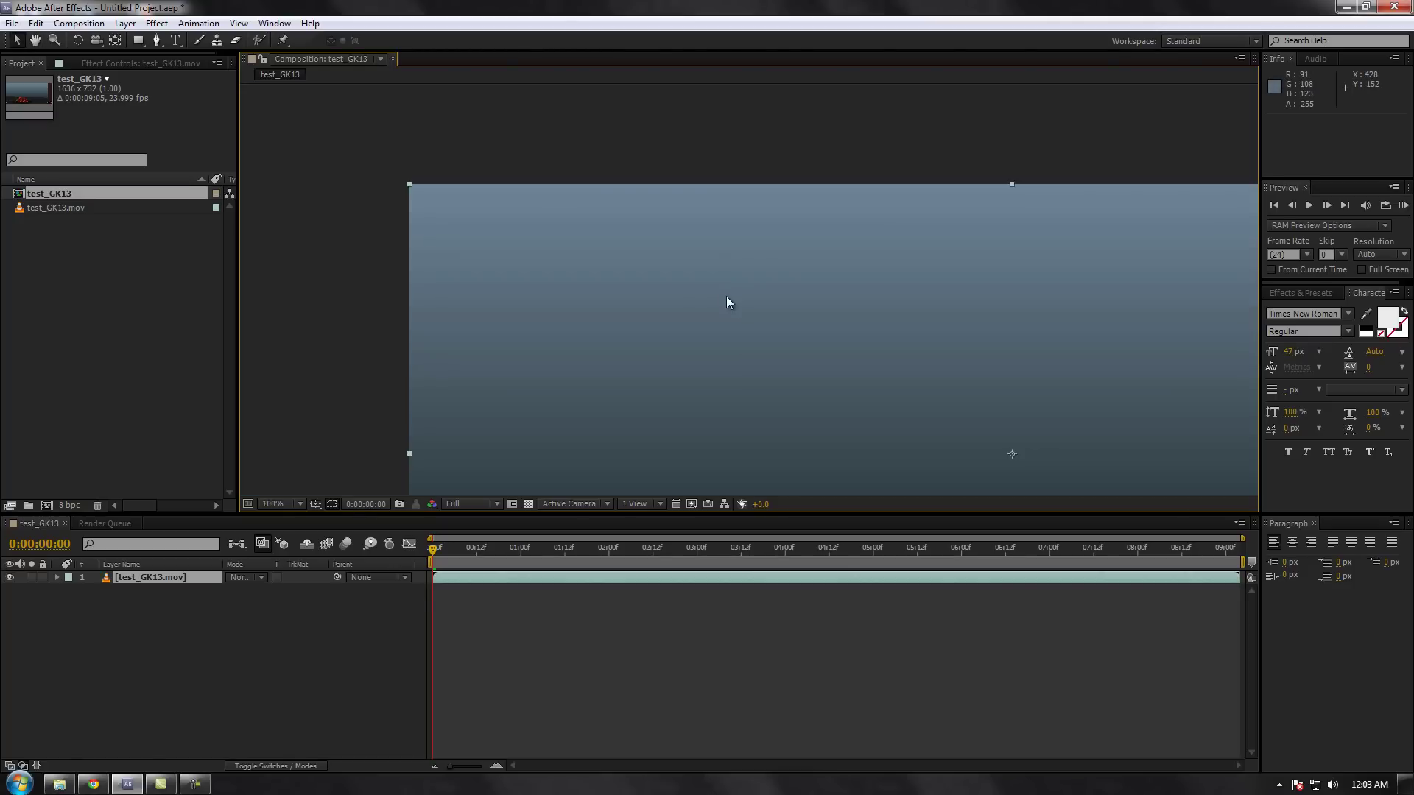
left_click_drag(811, 307, 723, 294)
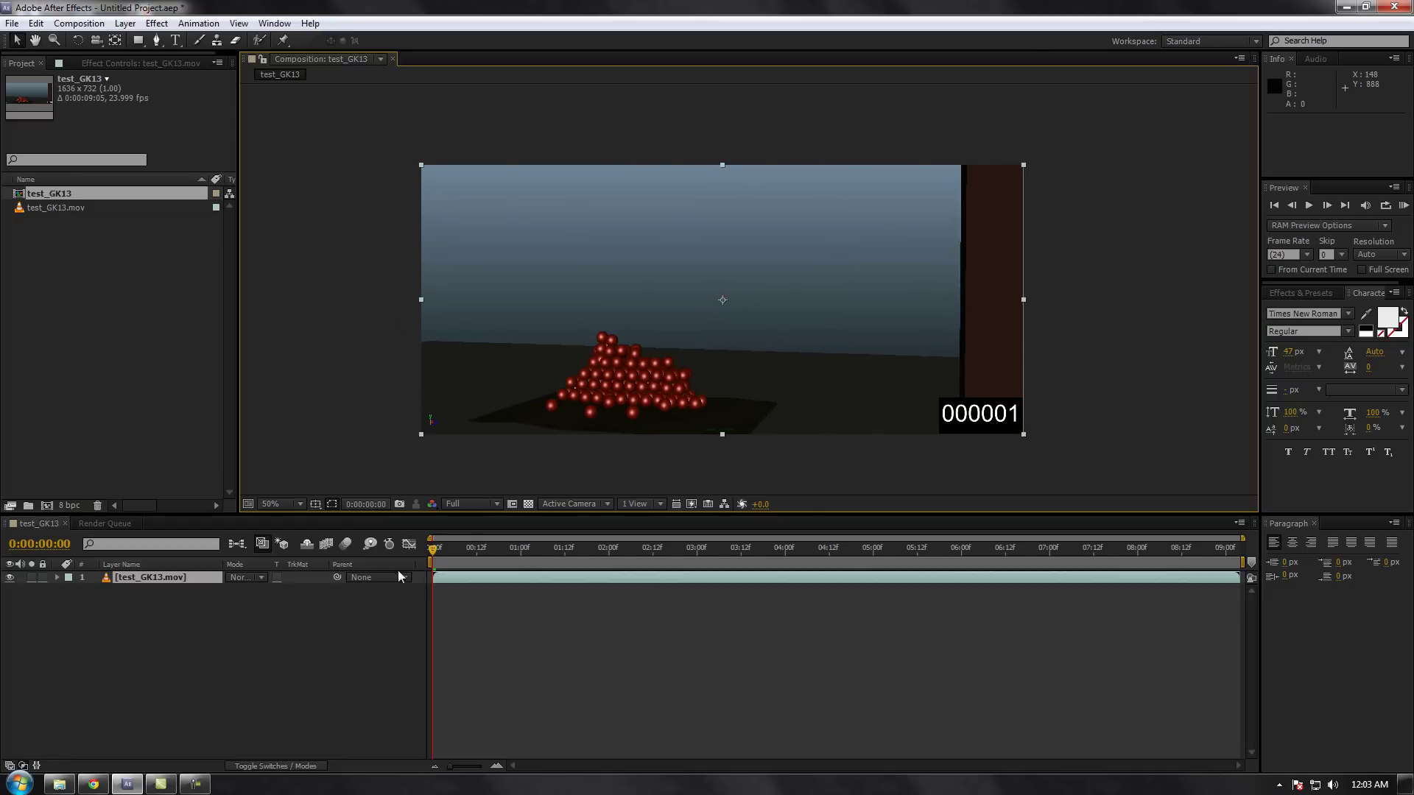
left_click_drag(435, 558, 1250, 598)
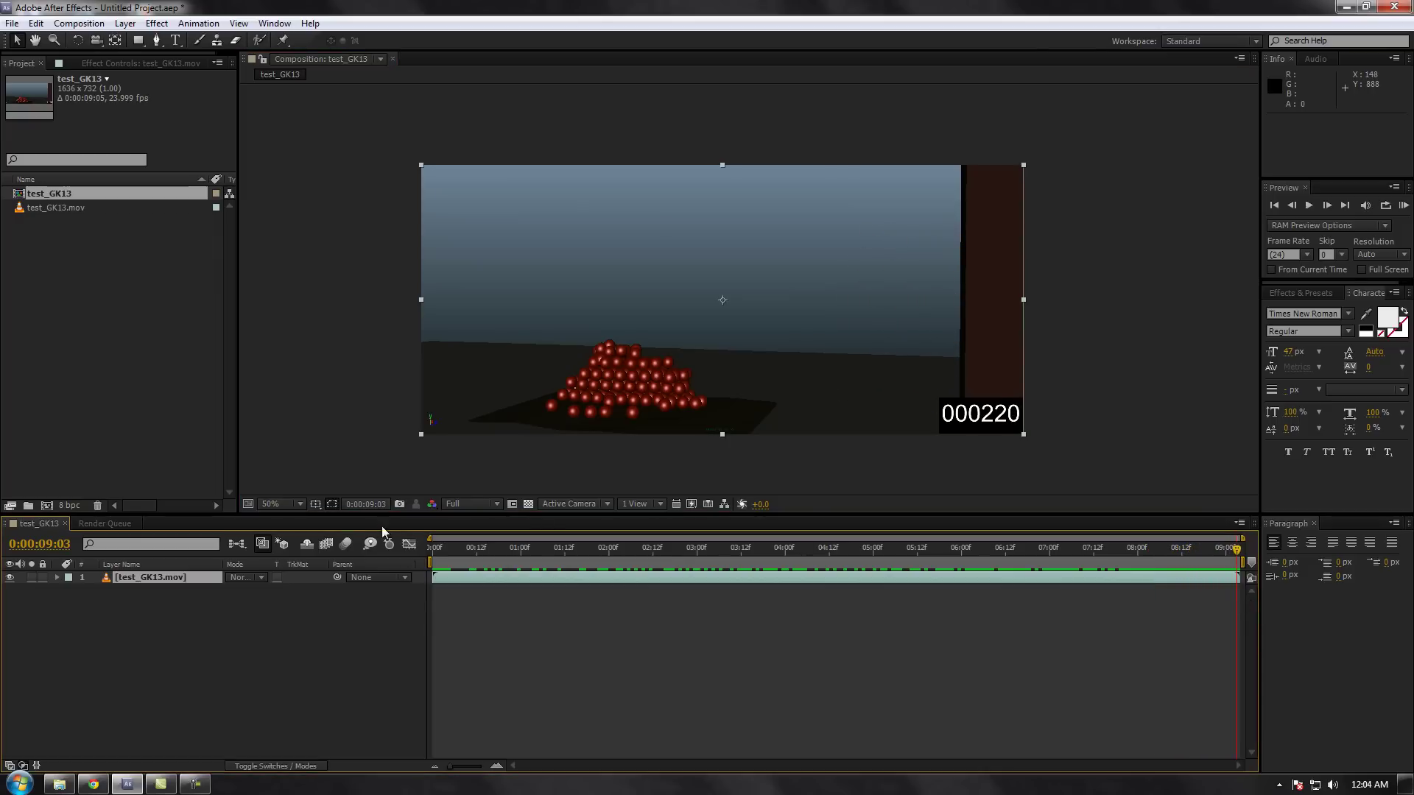
Step: Add a black solid the size of the composition and place it beneath the test_GK13.mov layer
left_click(279, 661)
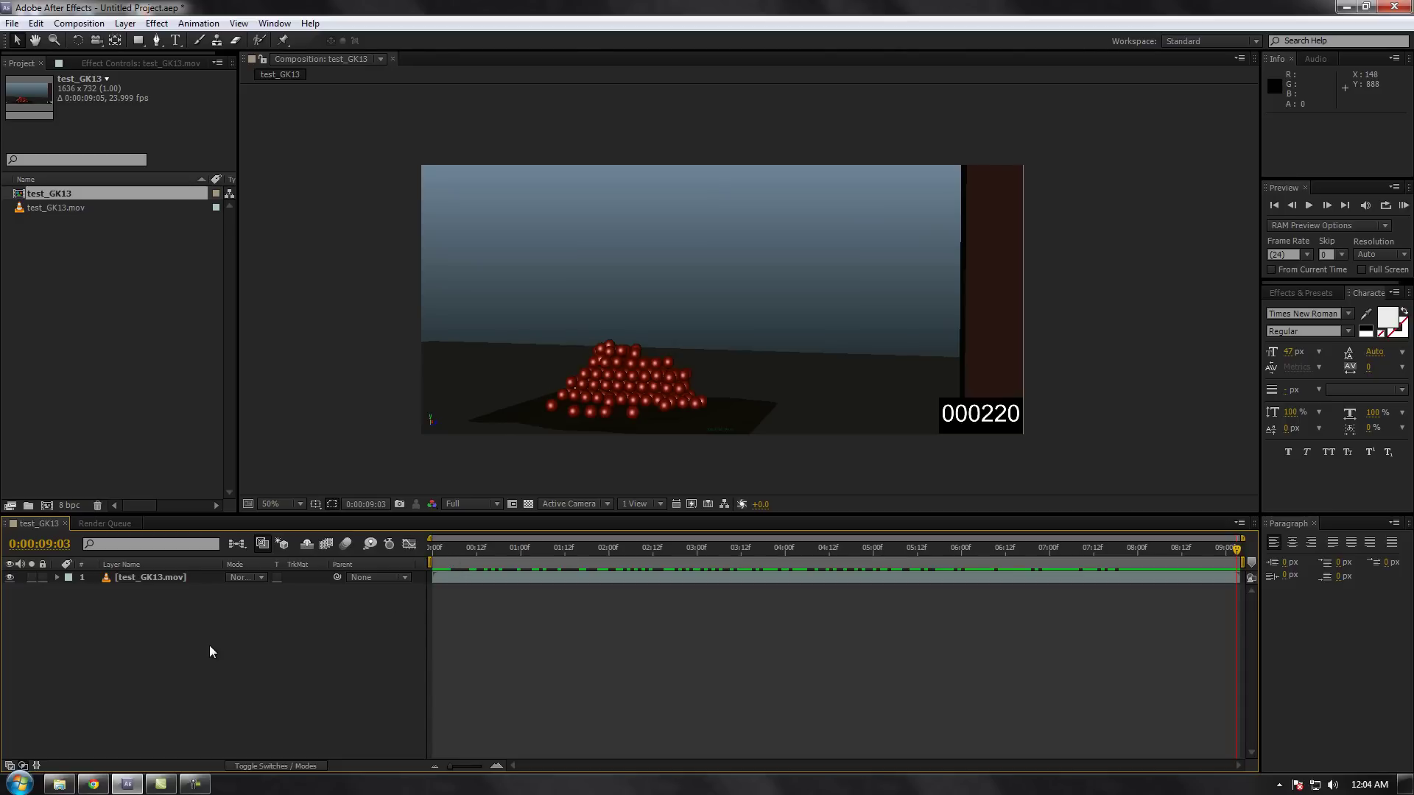
right_click(198, 631)
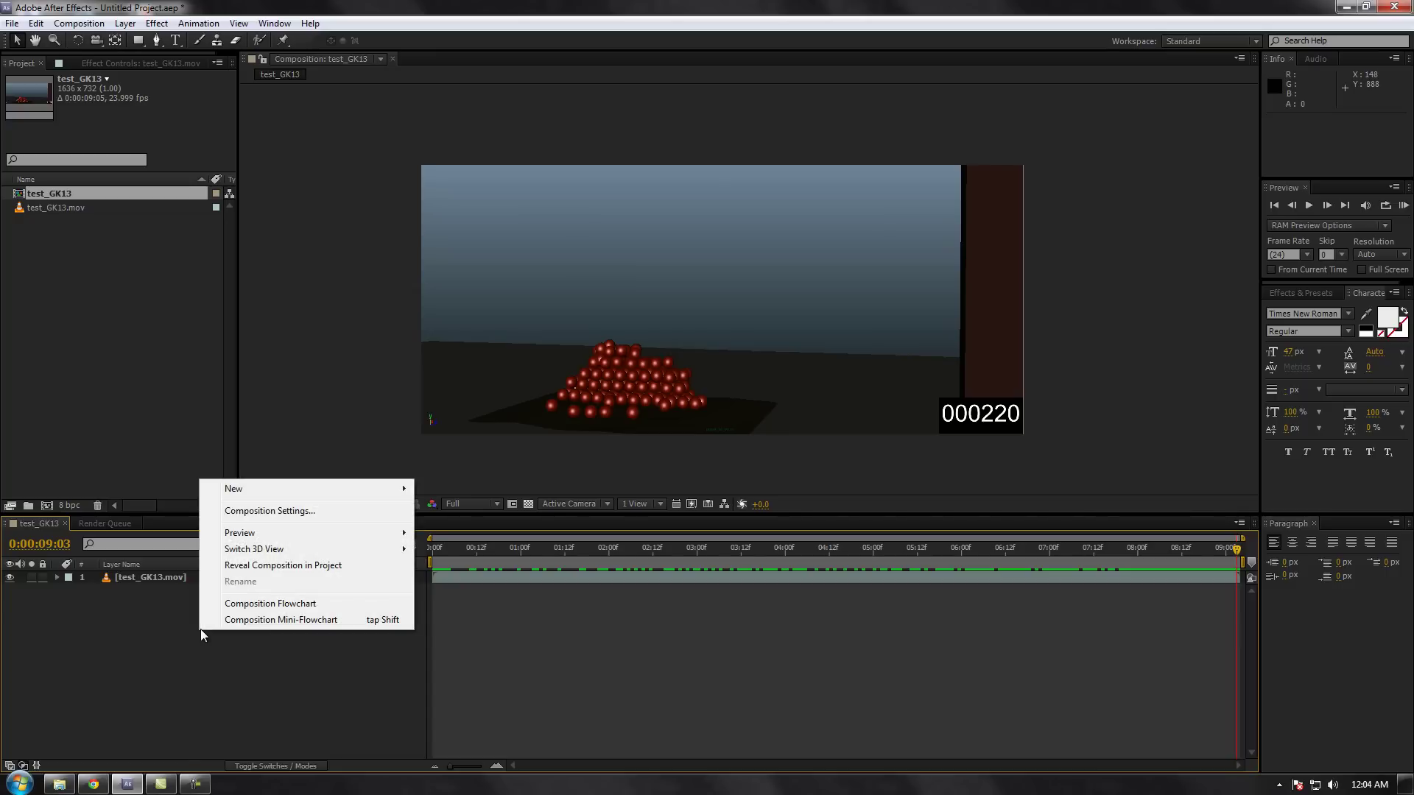
mouse_move(294, 490)
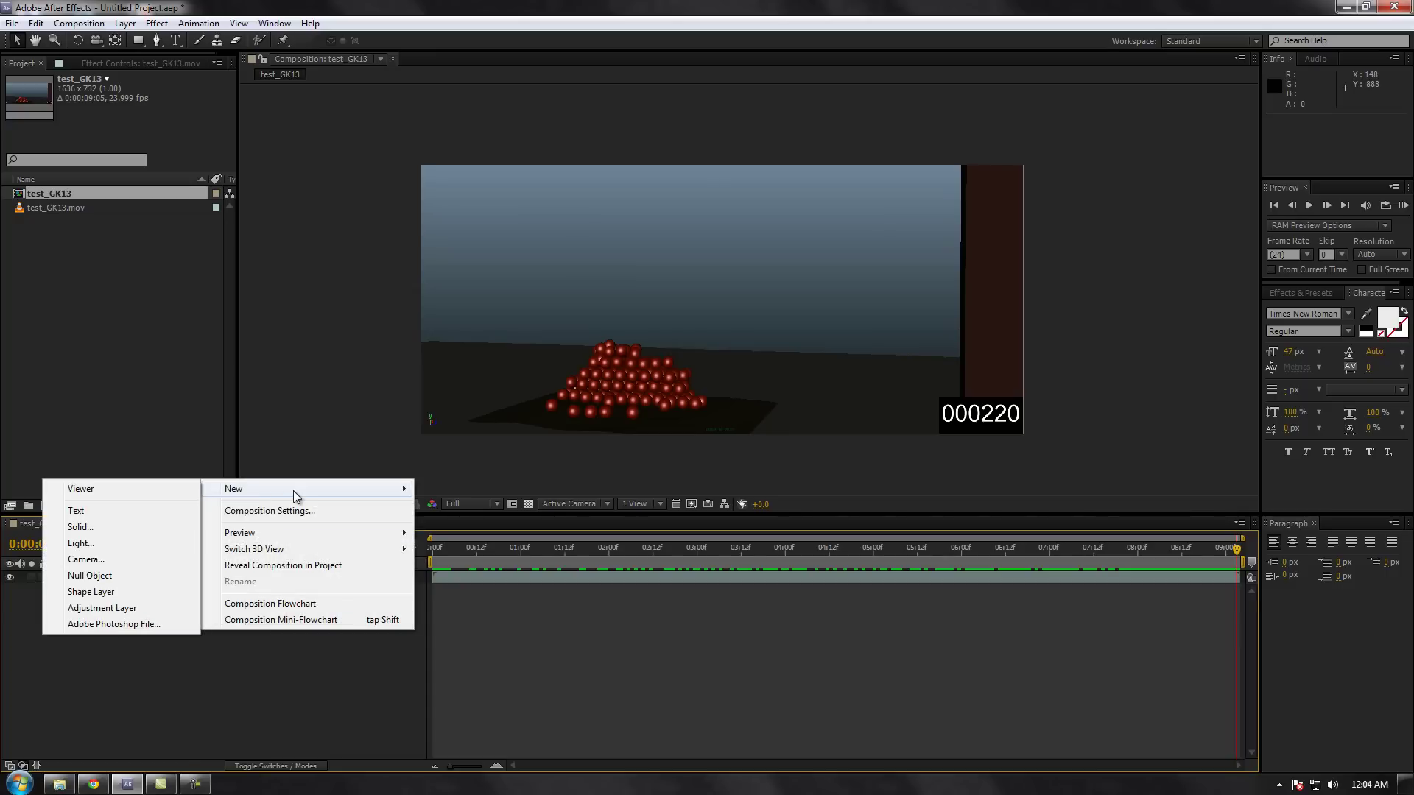
left_click(136, 527)
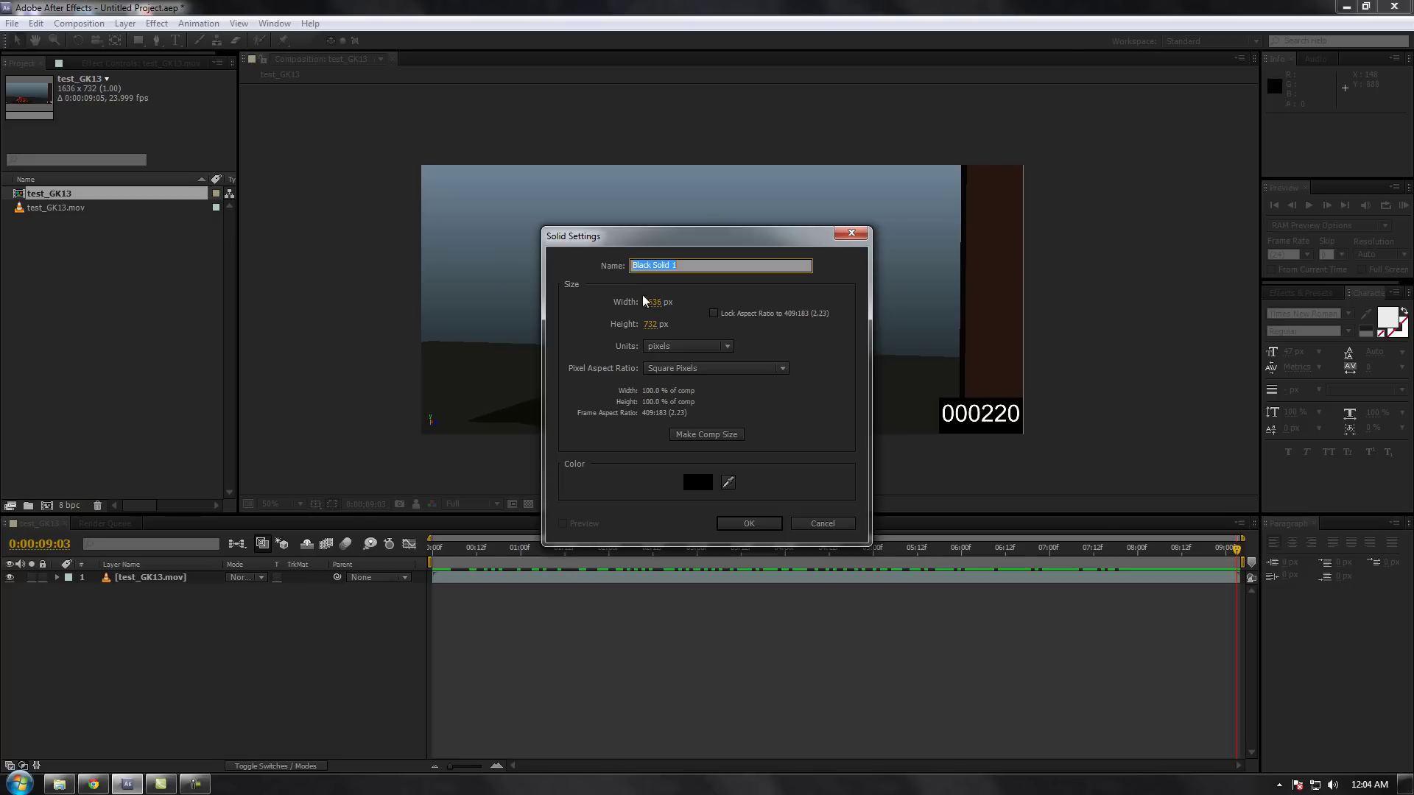
left_click(751, 524)
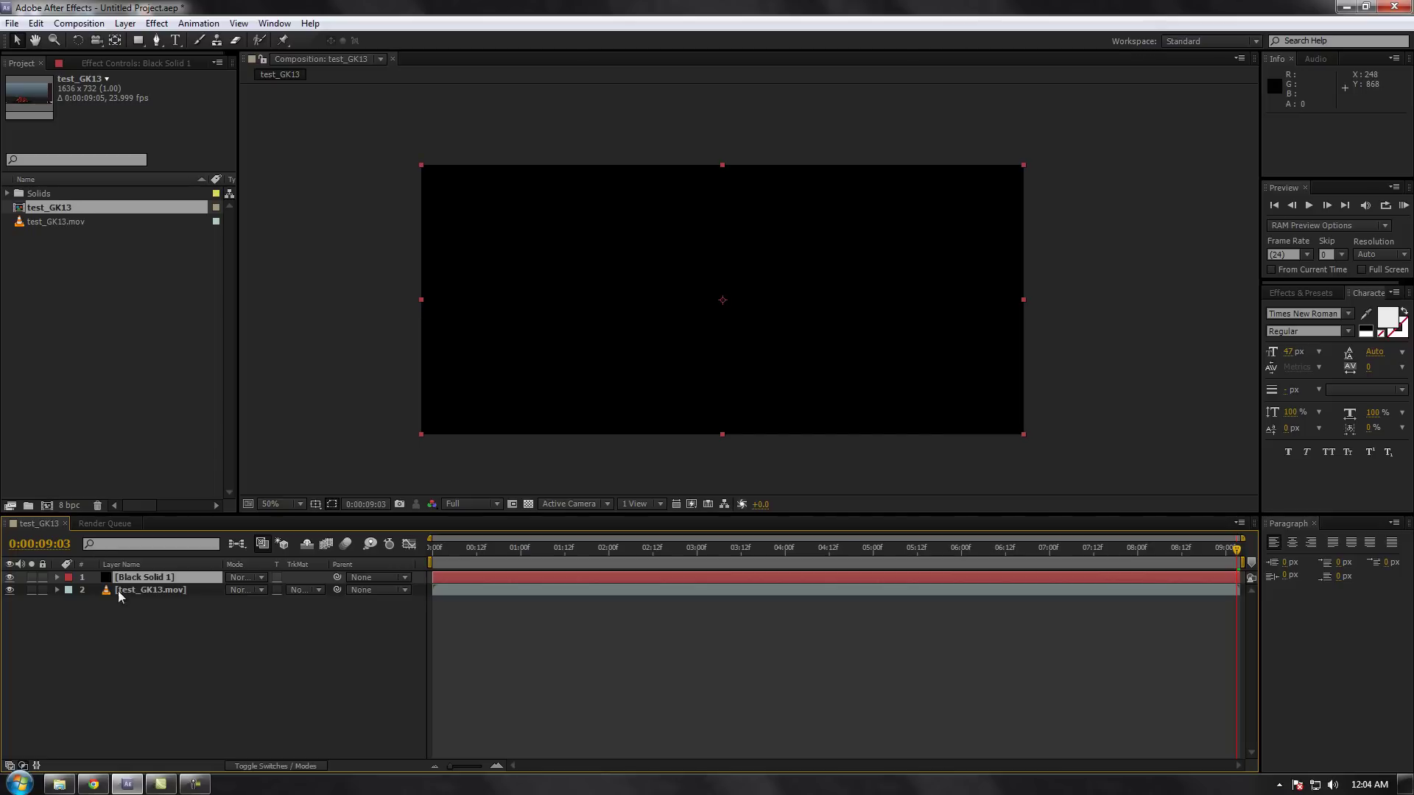
left_click_drag(134, 576, 134, 596)
Step: Shift the test_GK13.mov layer to start at 0:00:01:00 and move the current time to that point
mouse_move(464, 579)
left_mouse_down()
mouse_move(479, 578)
mouse_move(464, 576)
left_mouse_up()
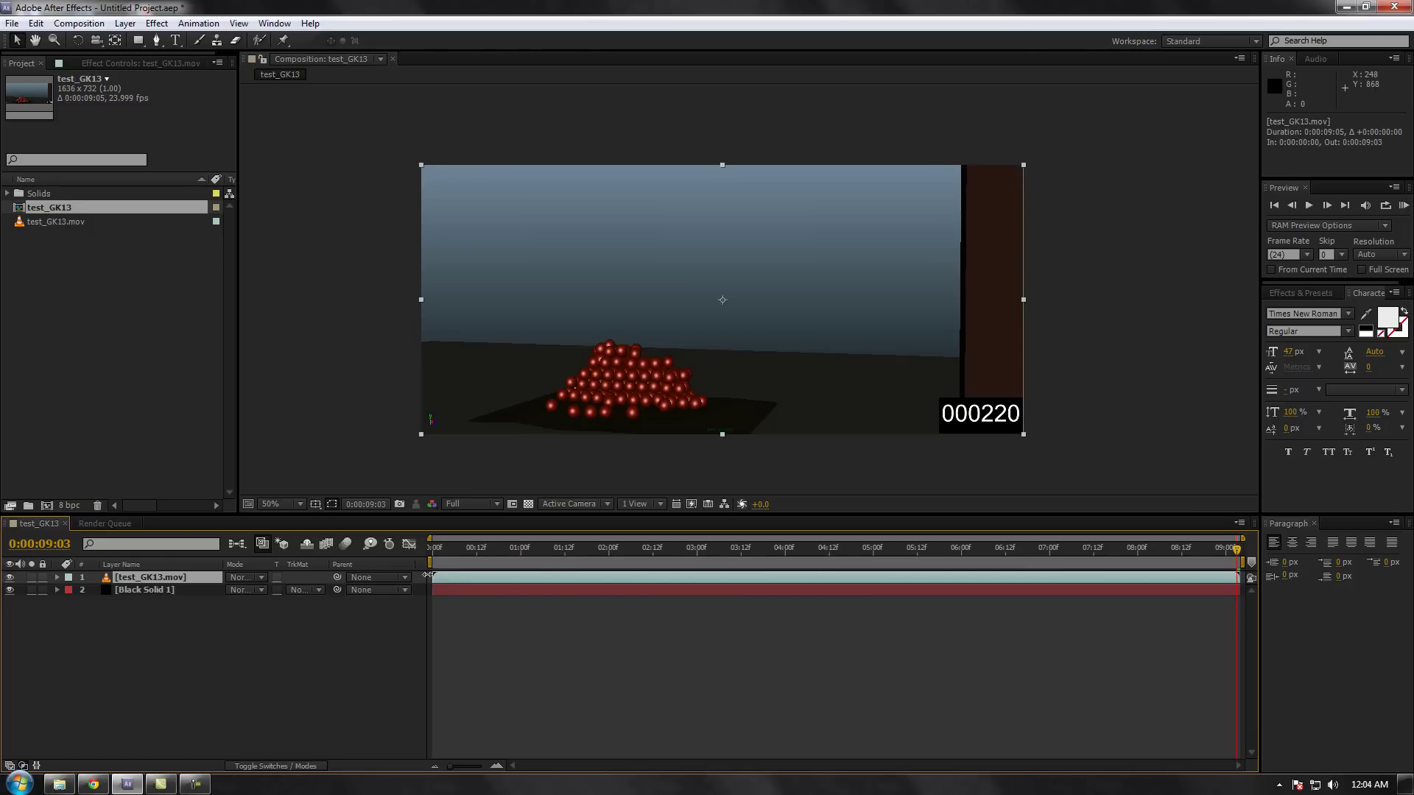
left_click_drag(449, 579, 488, 579)
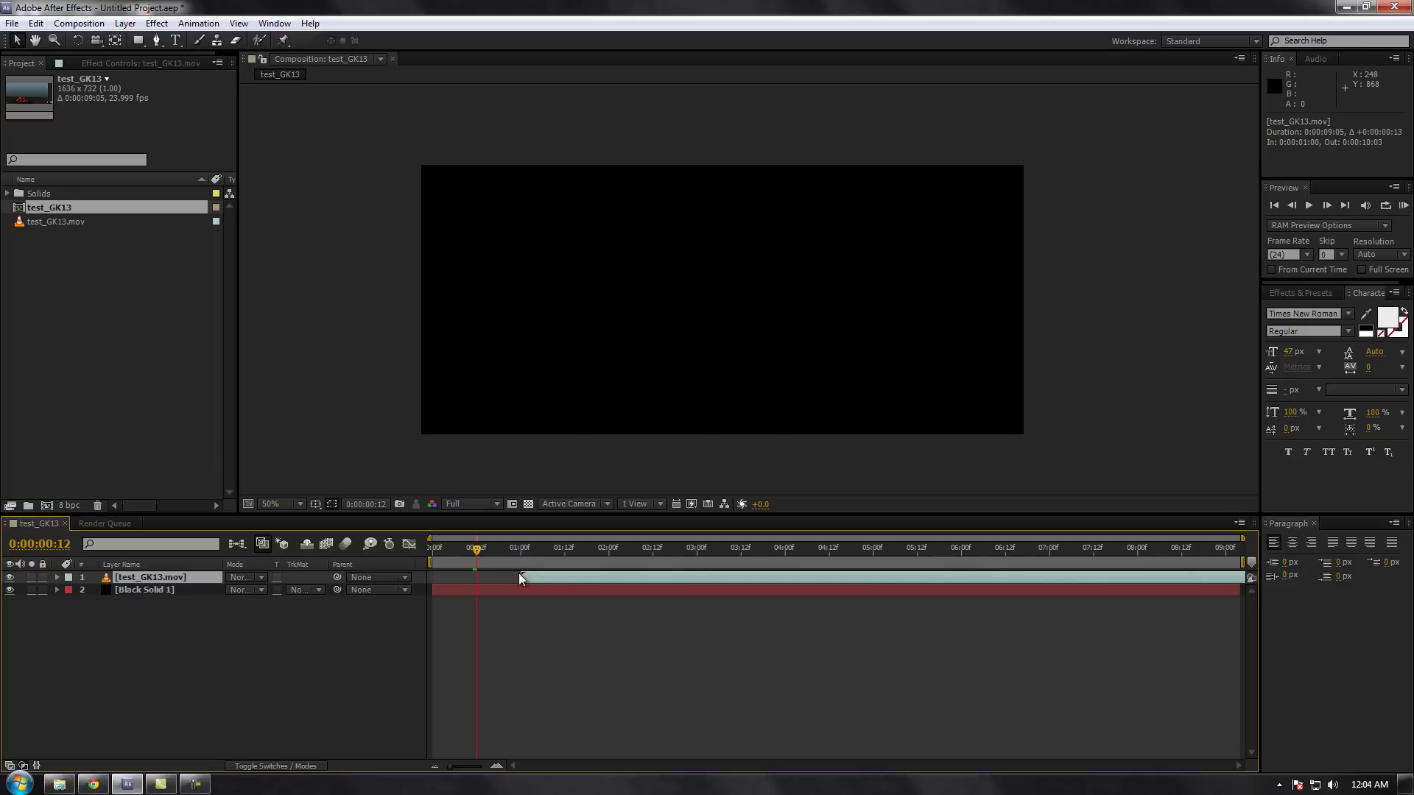
left_click_drag(480, 553, 520, 557)
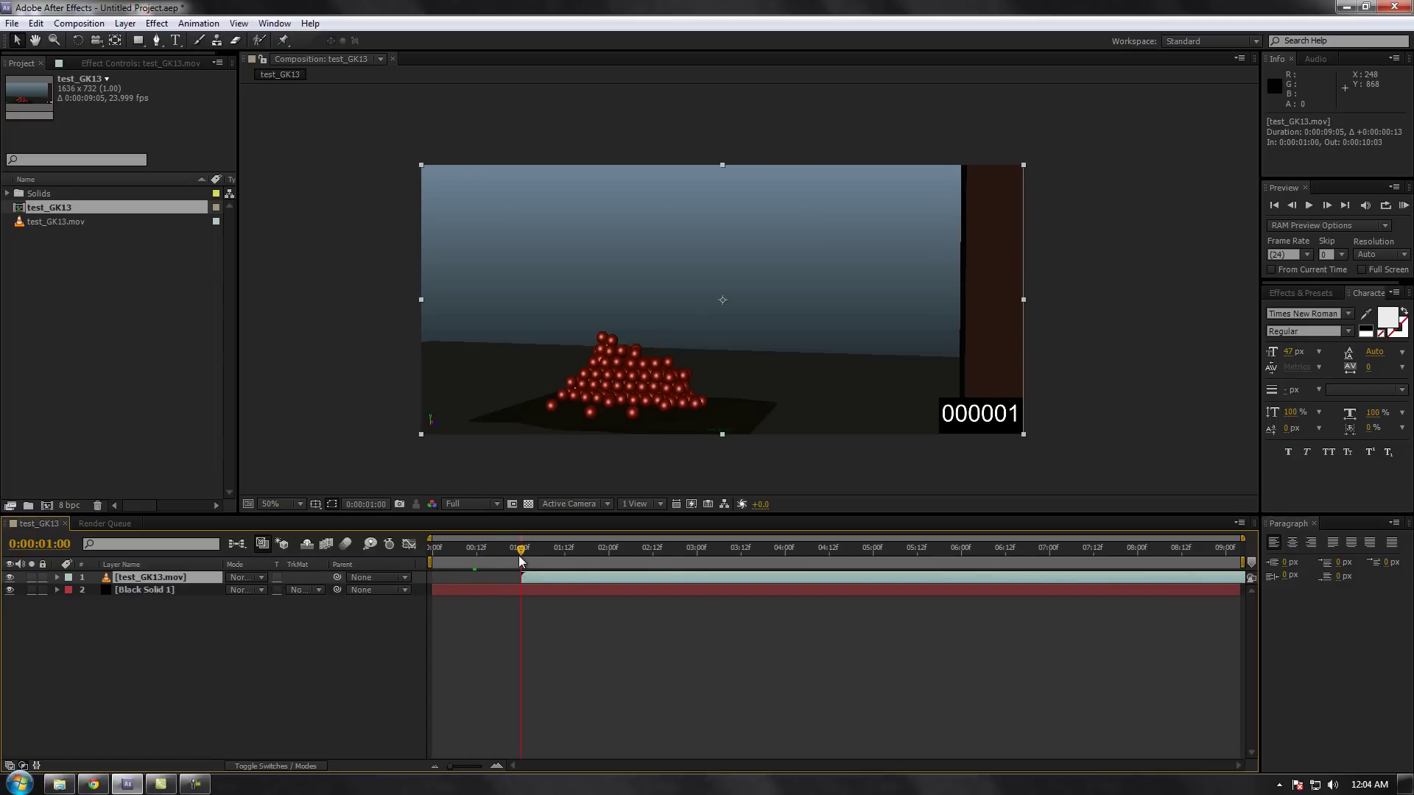
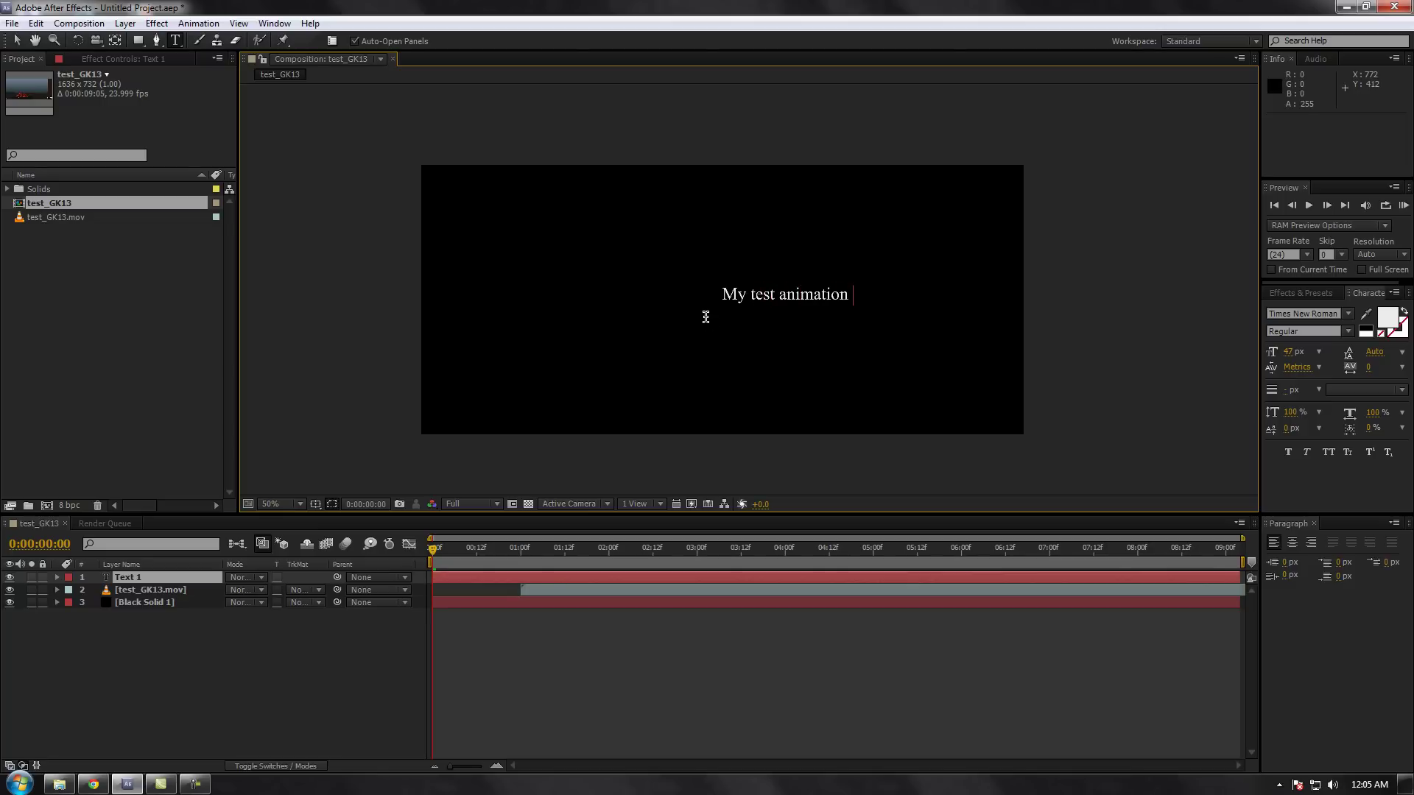
Step: Try different fonts on the "My test animation" text and set it to Stencil Std Bold
left_click_drag(858, 293, 670, 290)
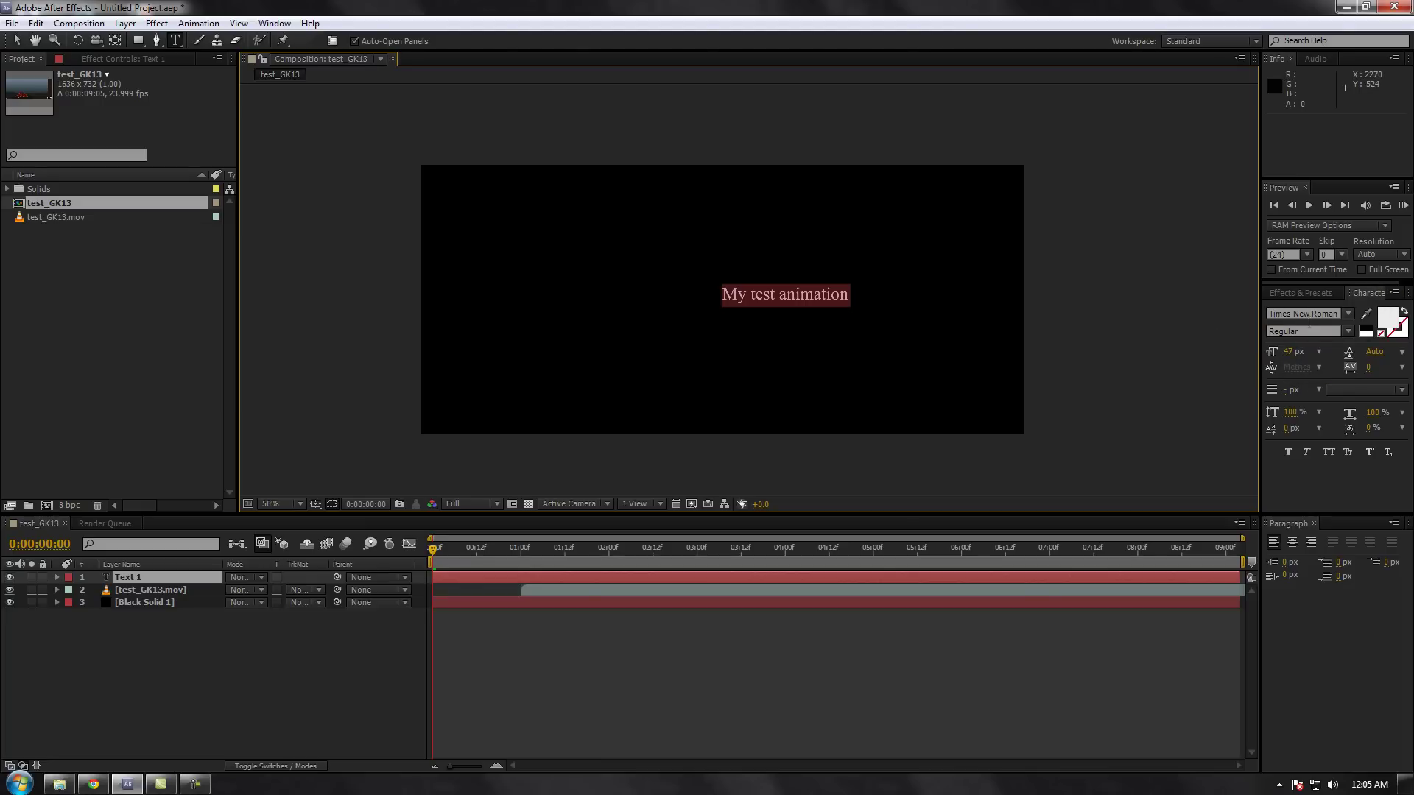
left_click(1350, 312)
left_click(1307, 339)
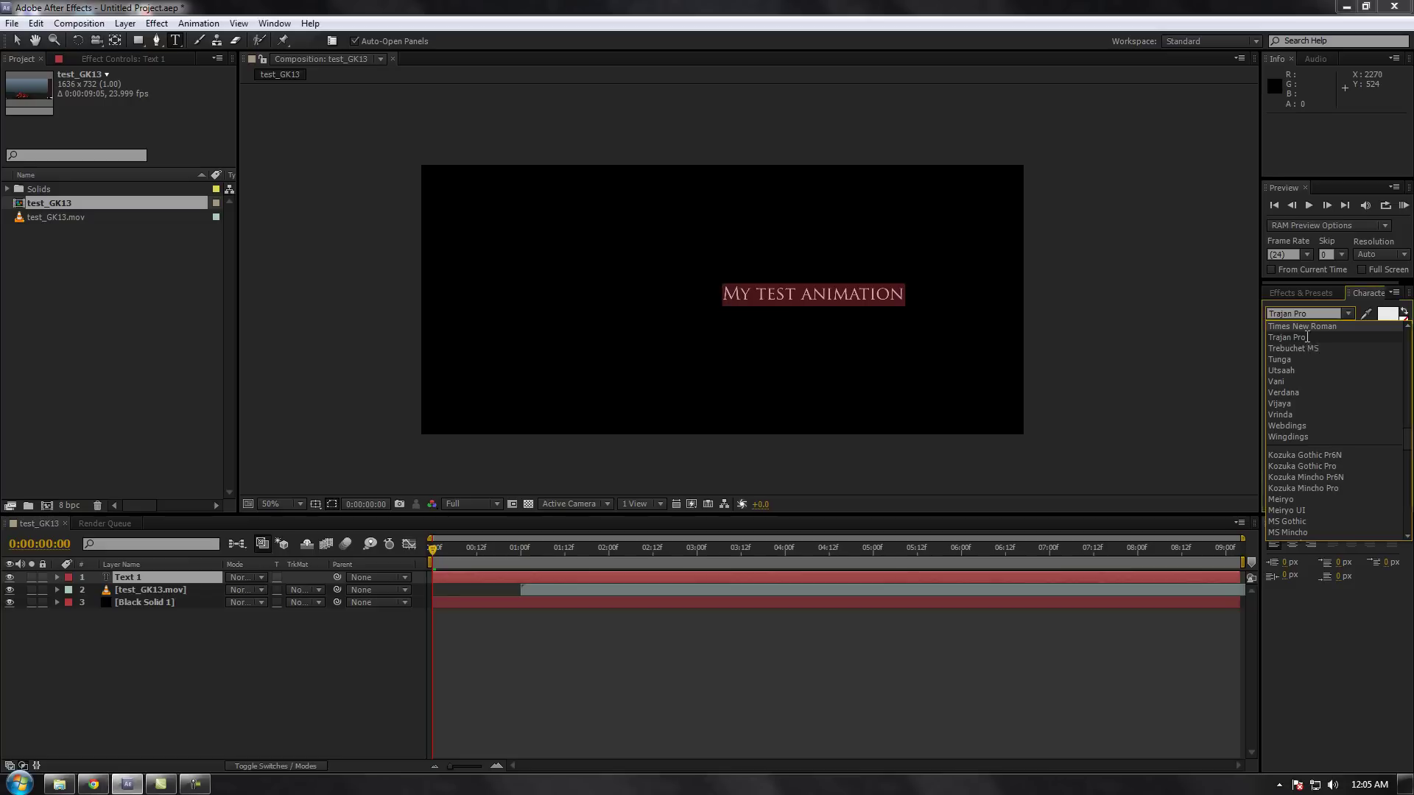
key("Down")
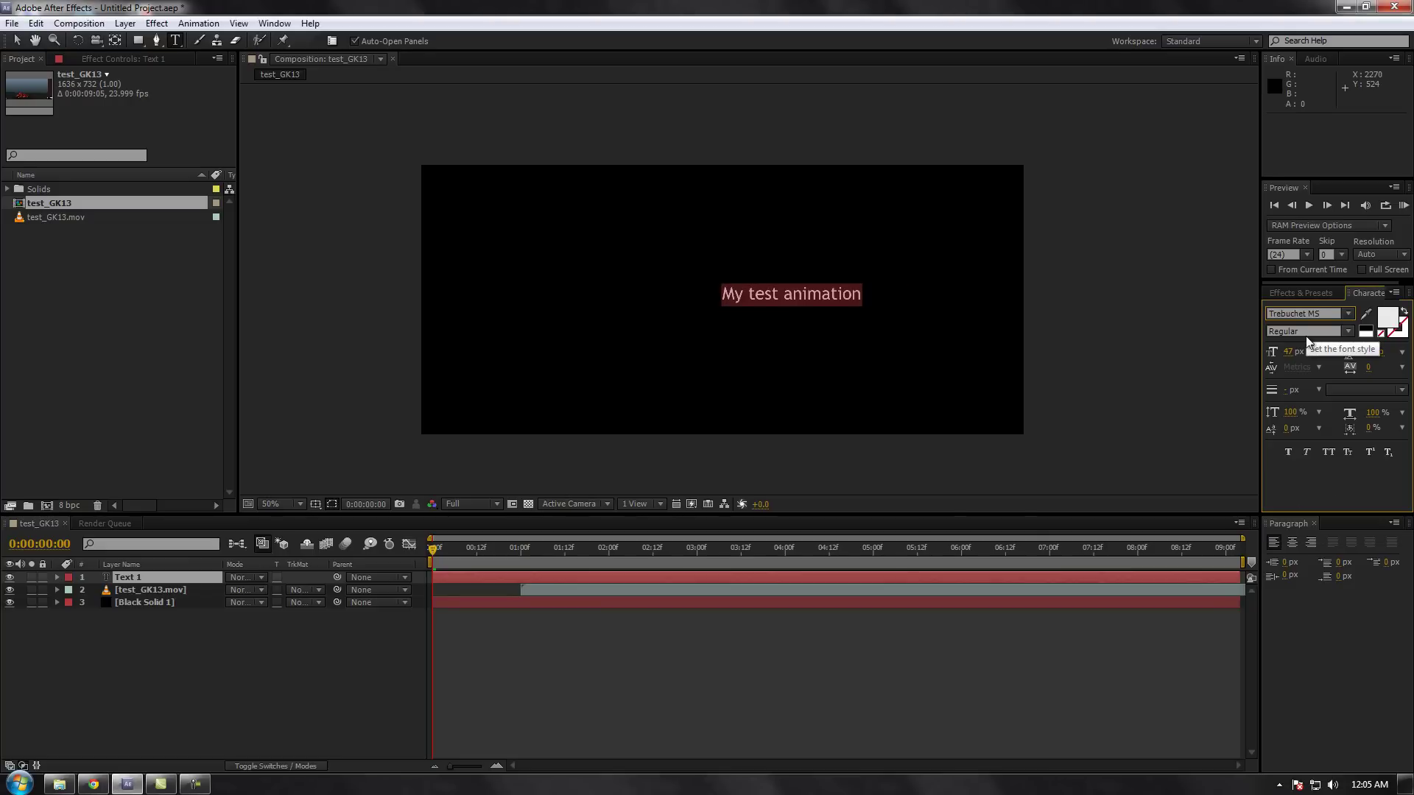
key("Down")
key("Down")
key("Down")
key("Down")
key("Down")
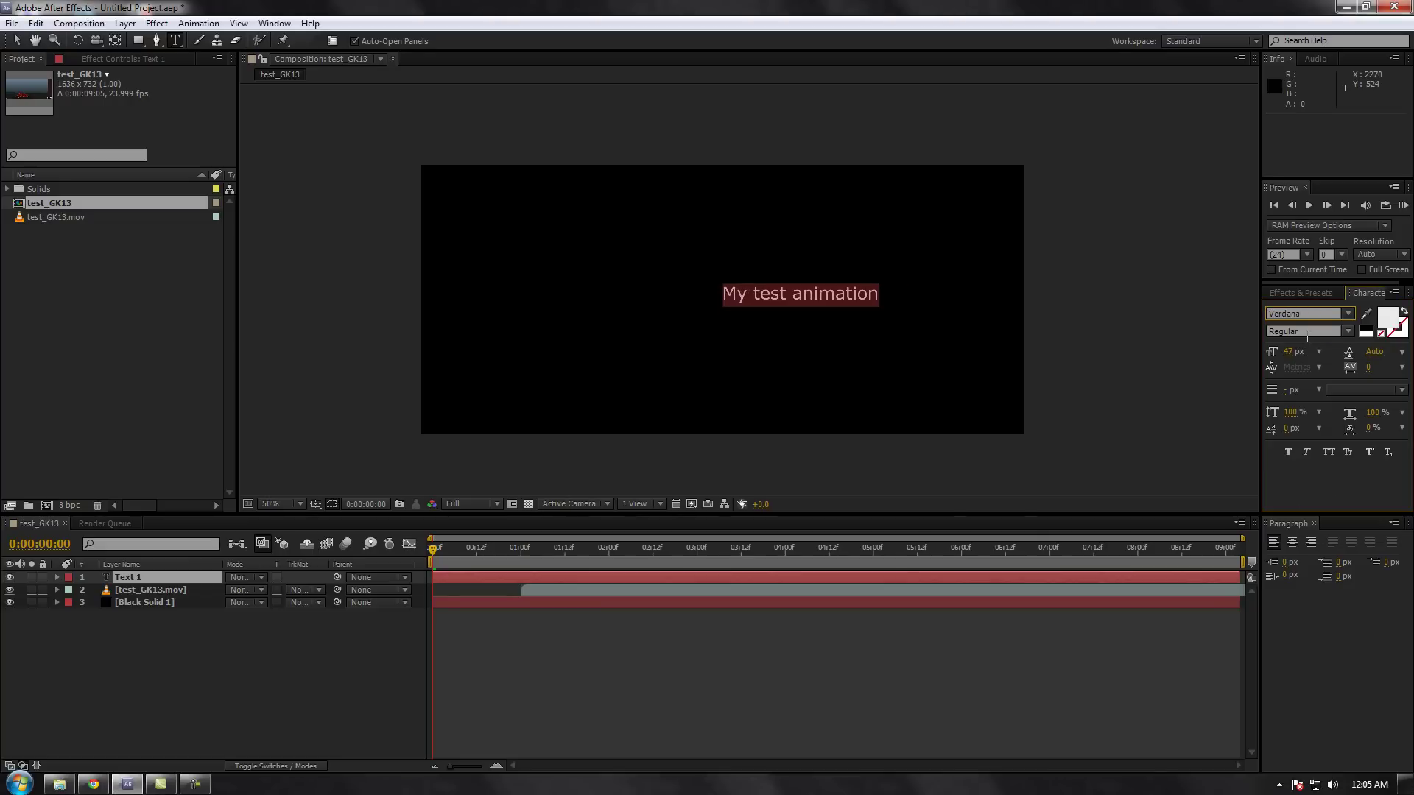
key("Down")
key("Down")
key("Up")
key("Up")
key("Up")
key("Up")
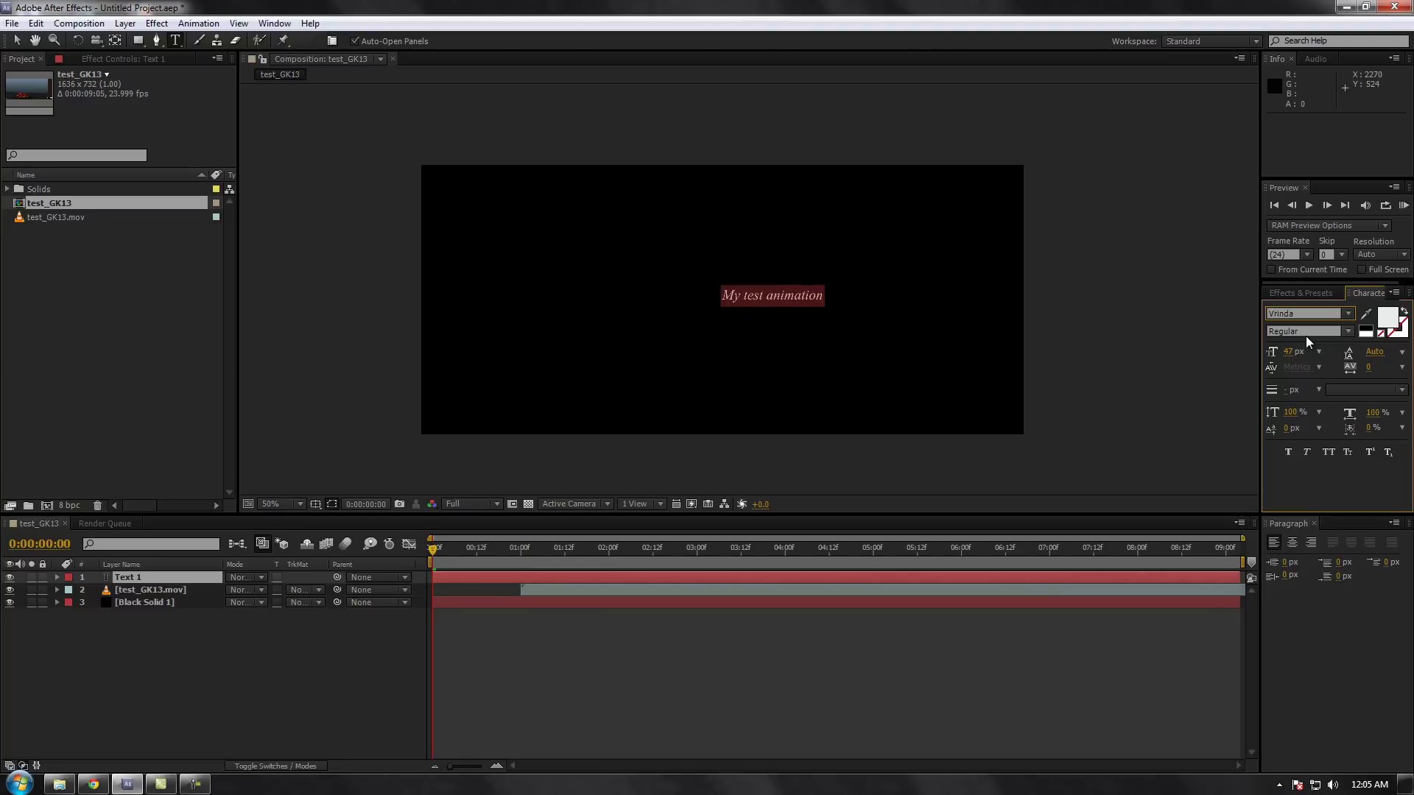
key("Up")
key("Up")
key("Up")
key("Up")
key("Up")
key("Up")
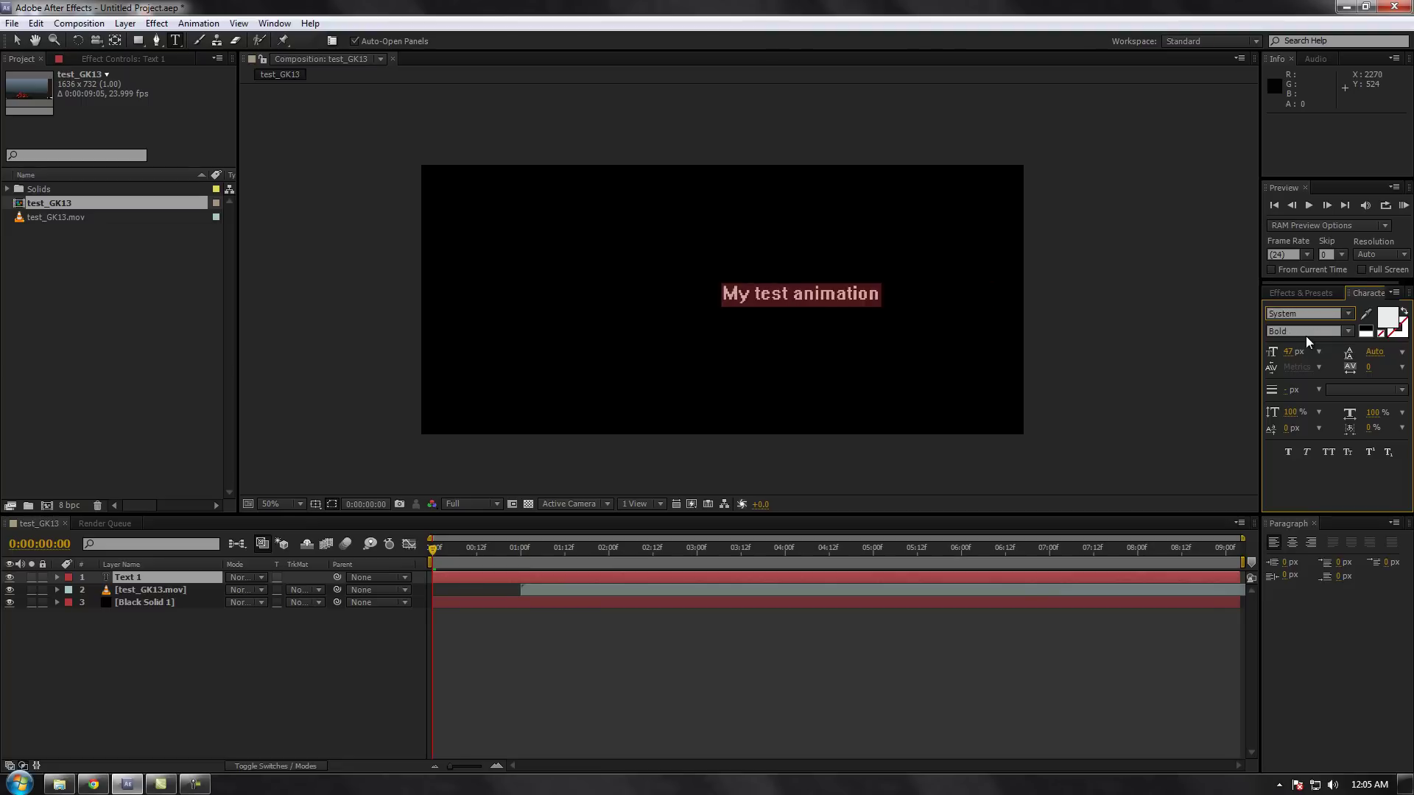
key("Up")
key("Up")
key("Up")
key("Up")
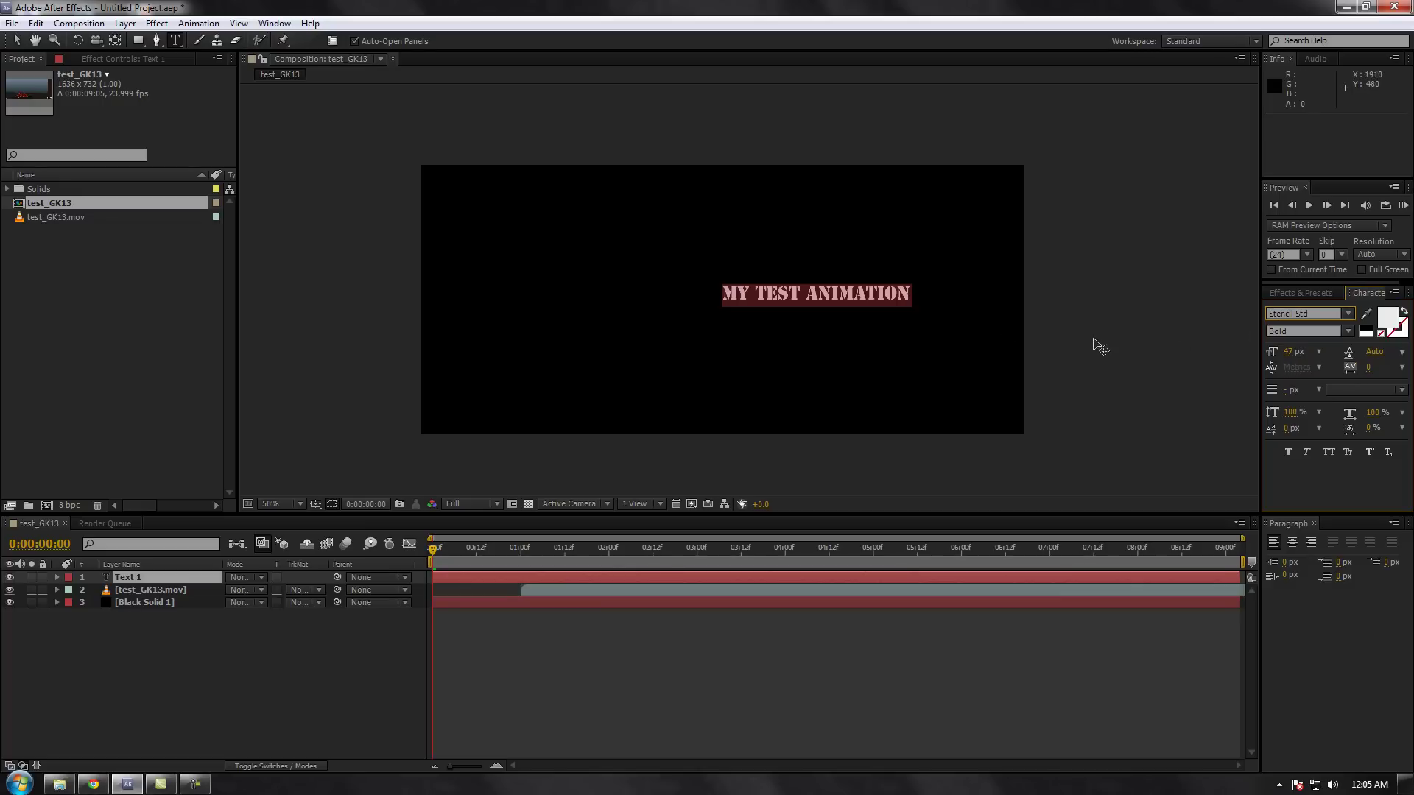
Step: Enlarge the "My test animation" text to 107 px and finish editing it
left_click(1289, 355)
left_click_drag(1289, 357, 1335, 354)
left_click(983, 654)
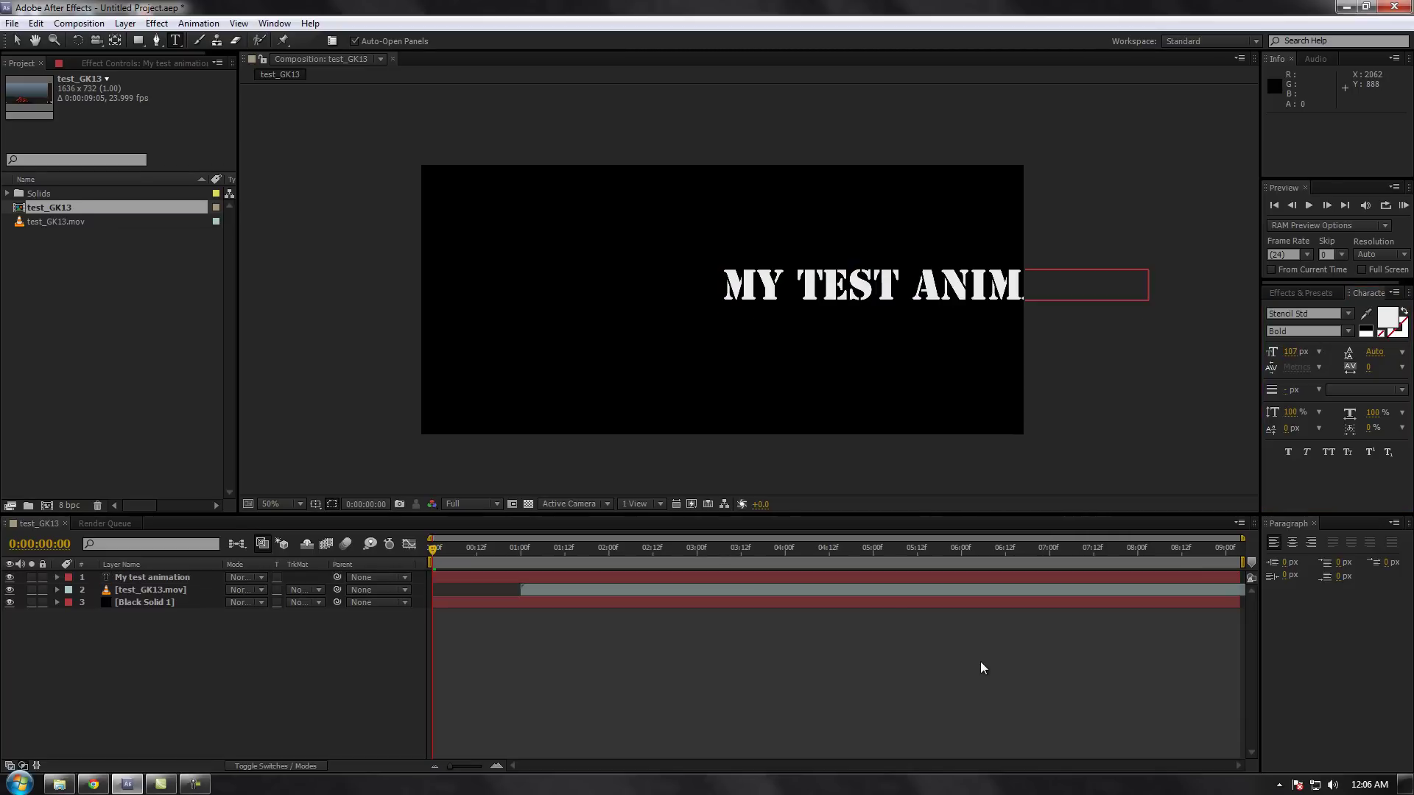
Step: Move the "My test animation" text to about the middle of the frame, at position 278, 366
left_click(856, 577)
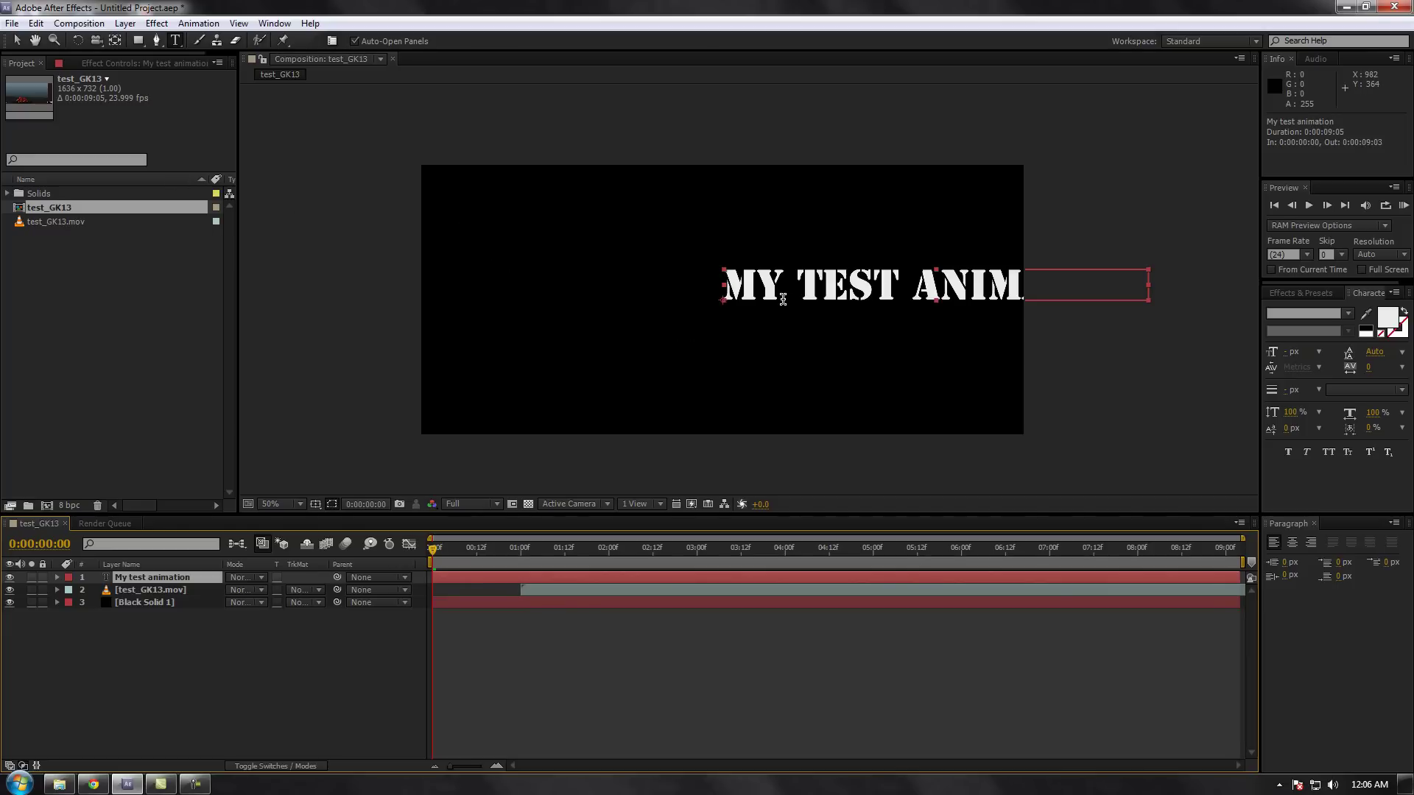
left_click(479, 206)
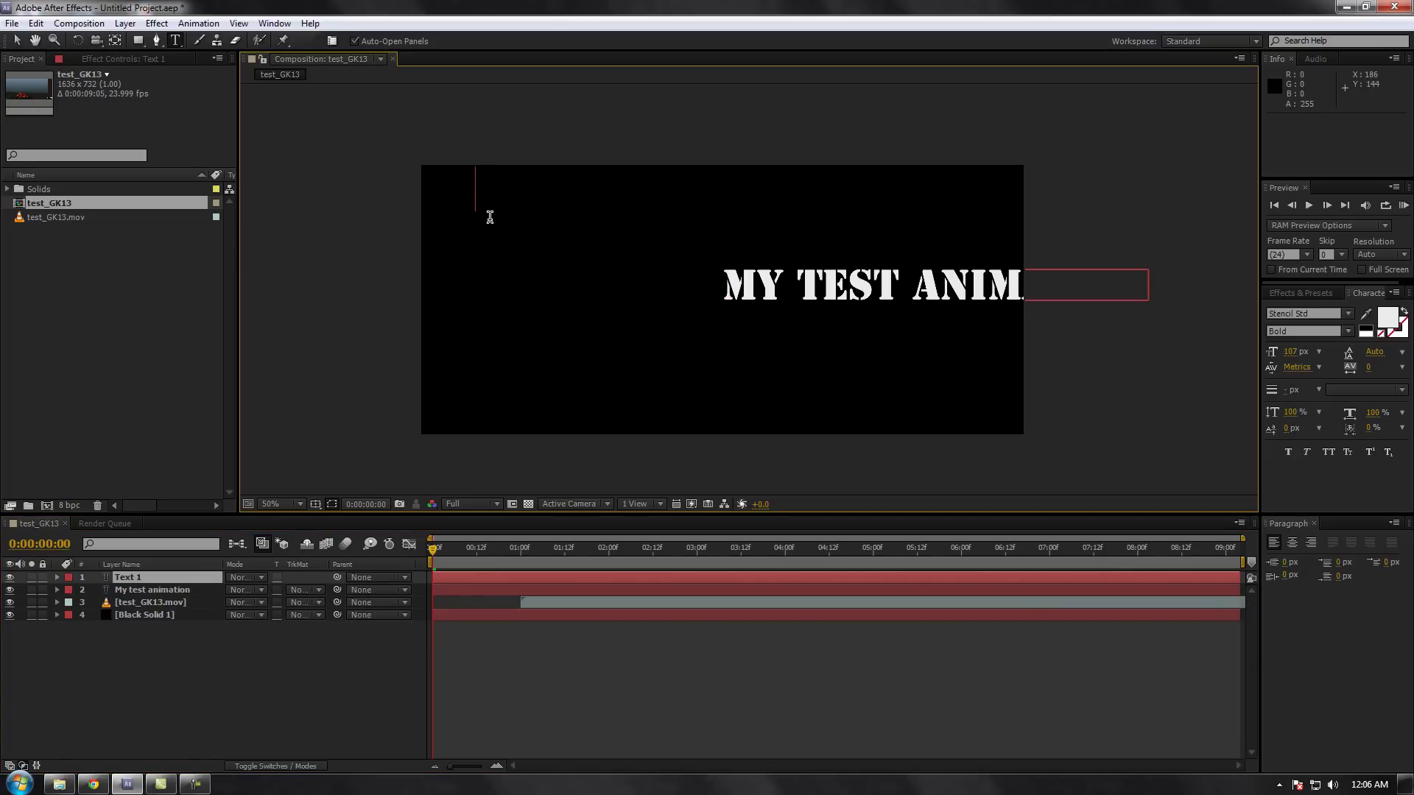
key("Escape")
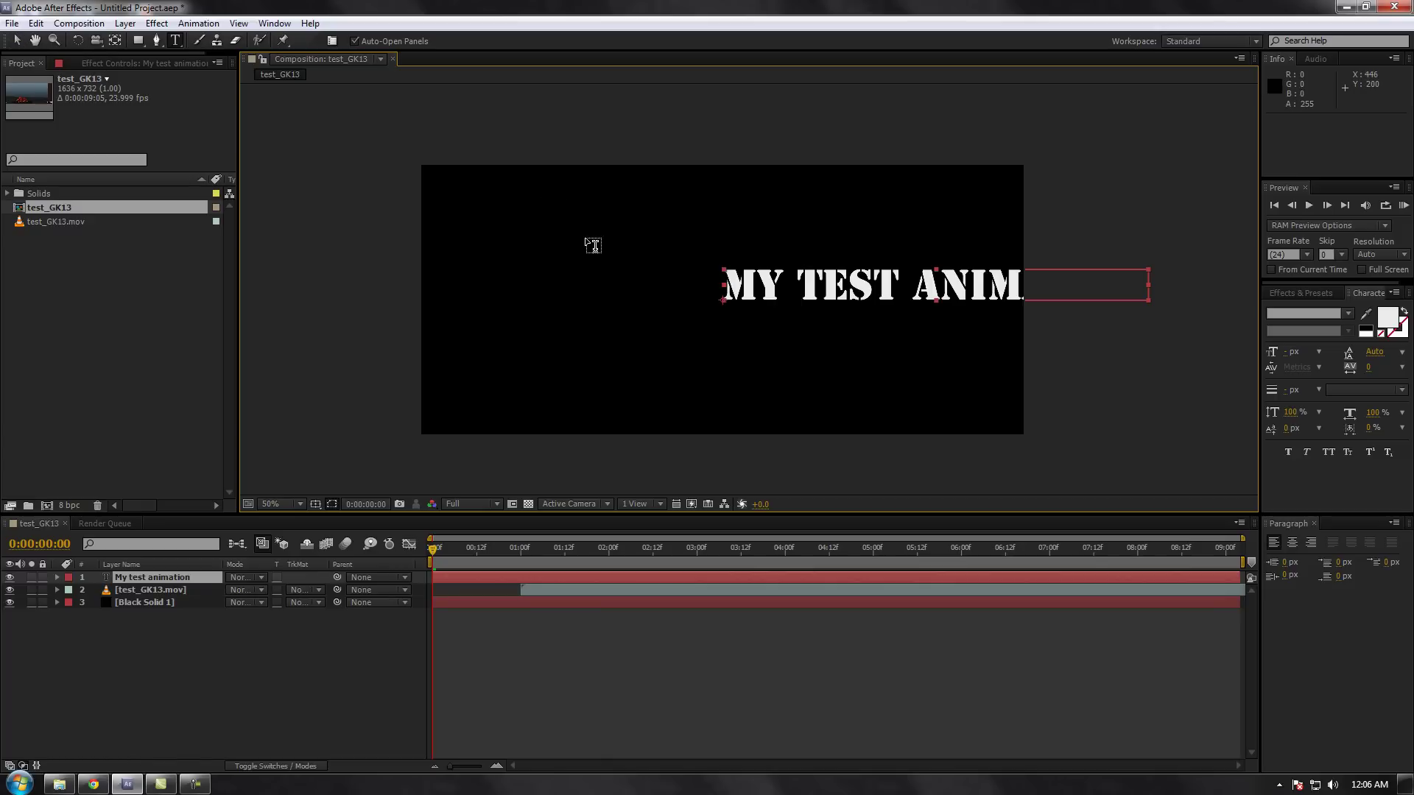
key("v")
left_click_drag(826, 292, 634, 291)
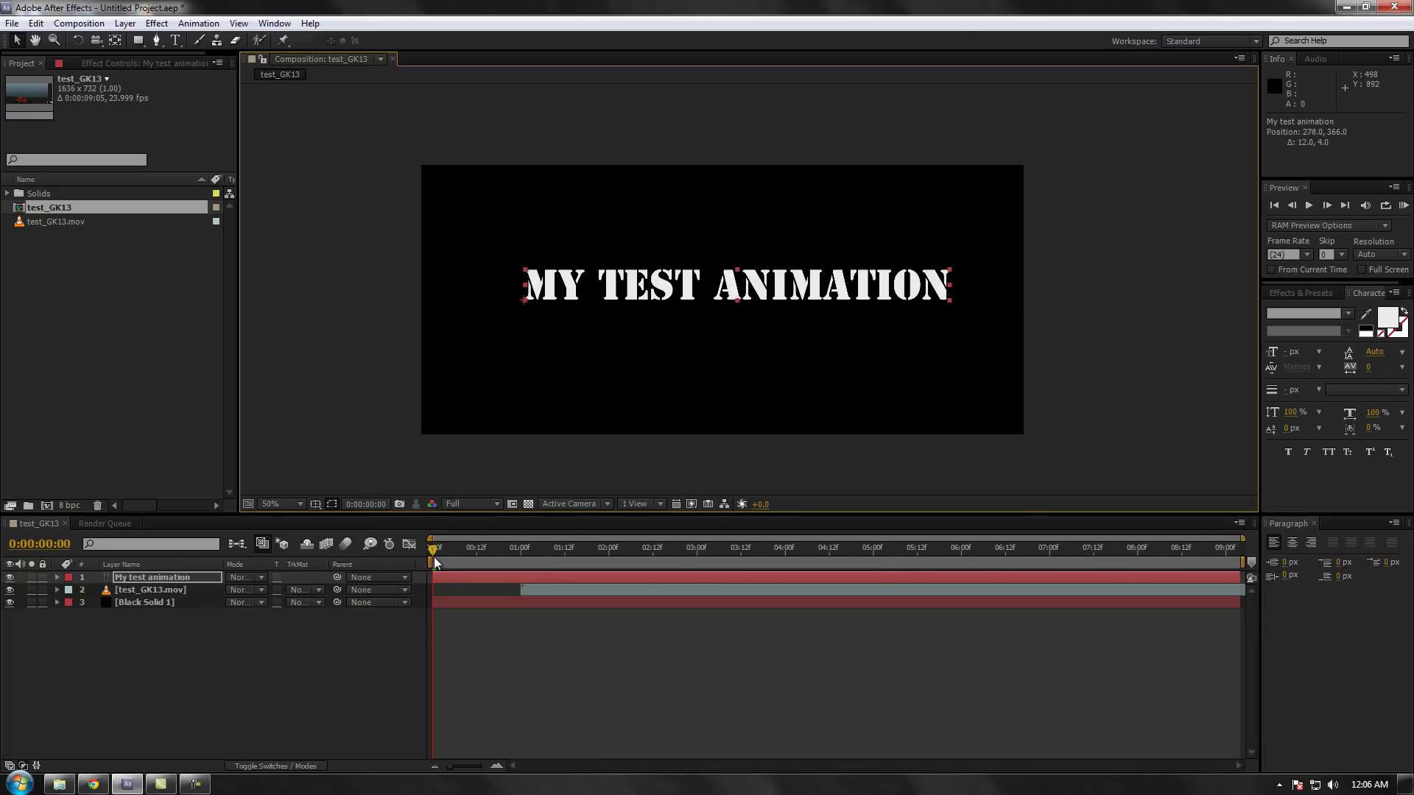
Step: Move the current time to 0:00:01:00, where the test_GK13.mov layer starts, and select the "My test animation" layer
left_click_drag(431, 549, 519, 555)
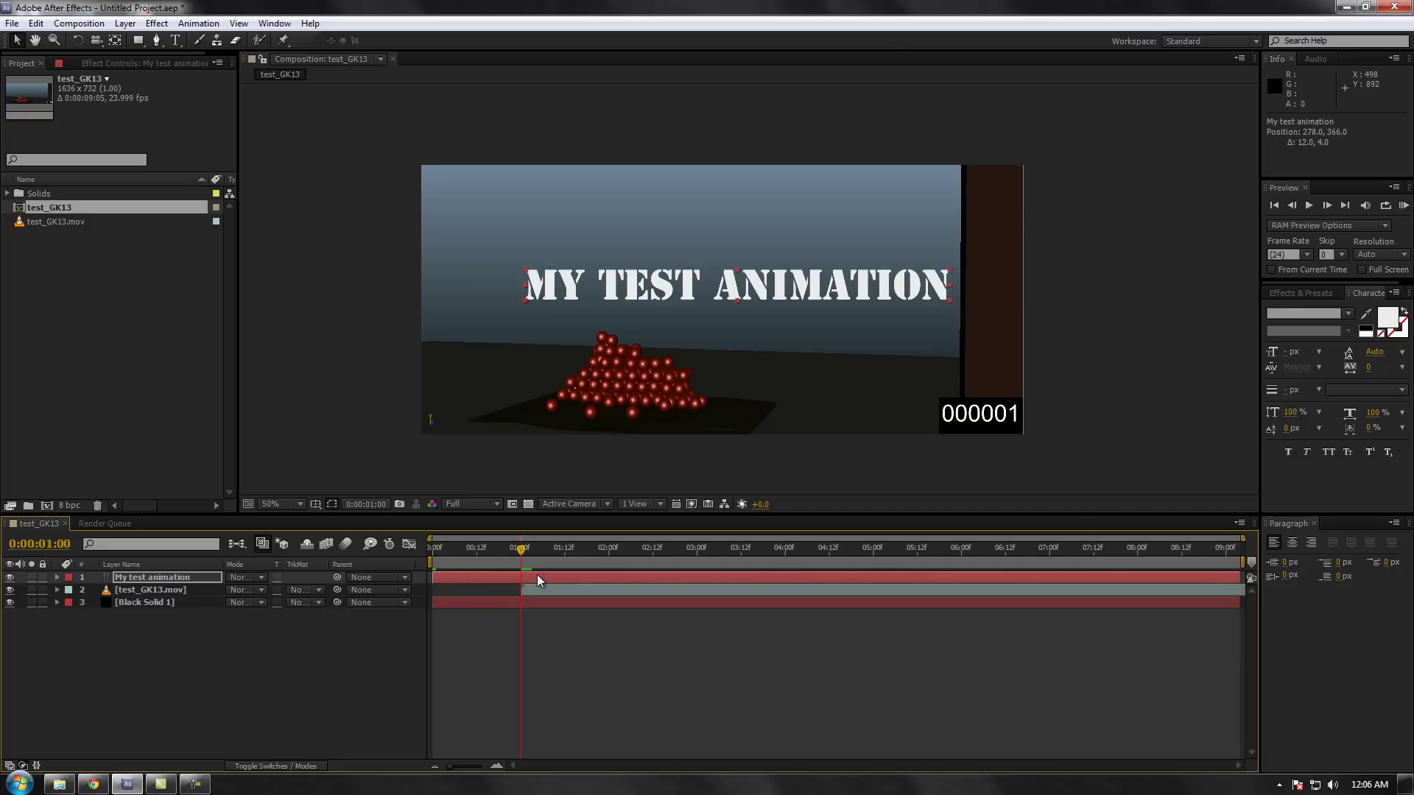
left_click(537, 576)
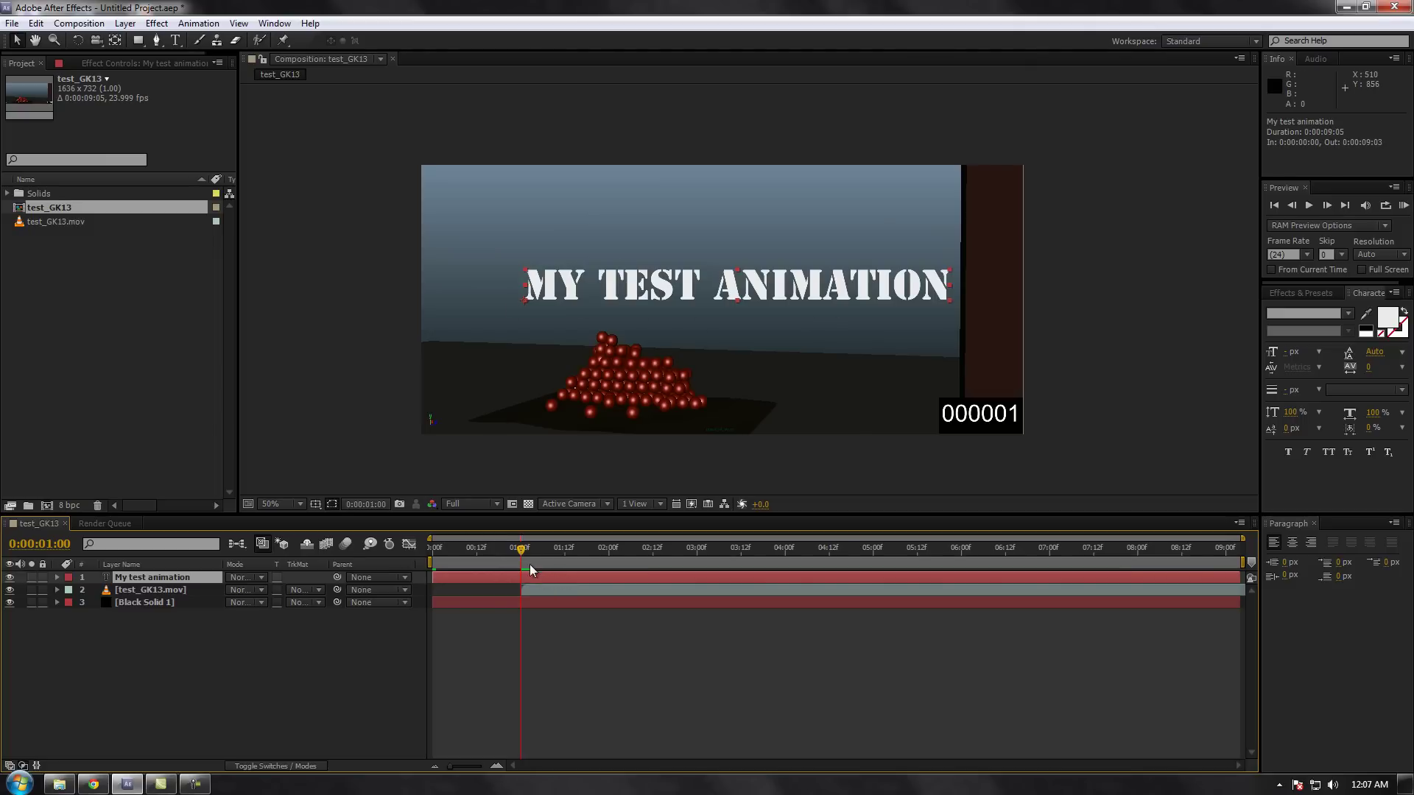
mouse_move(521, 551)
left_mouse_down()
mouse_move(452, 552)
mouse_move(520, 553)
left_mouse_up()
left_click_drag(555, 590, 537, 585)
left_click(17, 41)
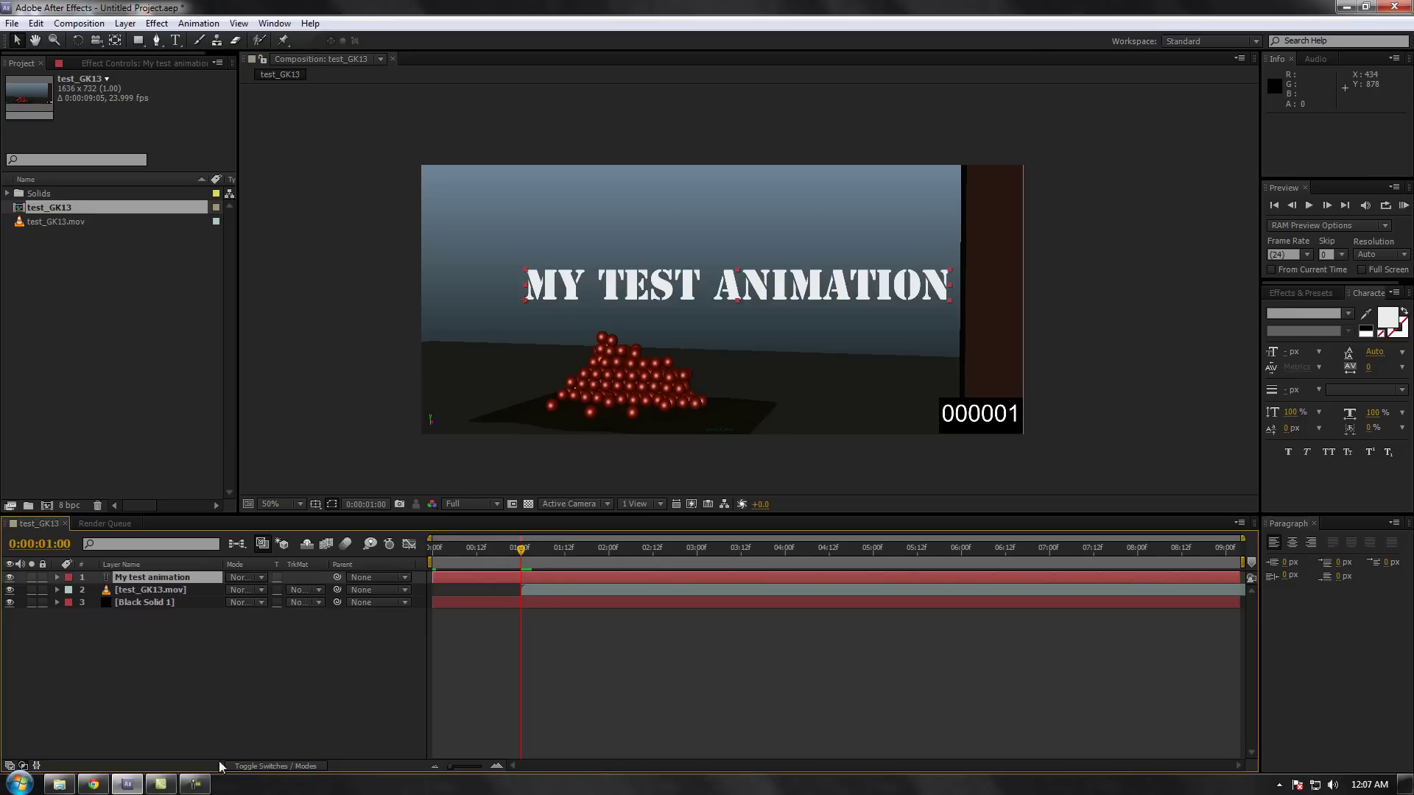
left_click(517, 552)
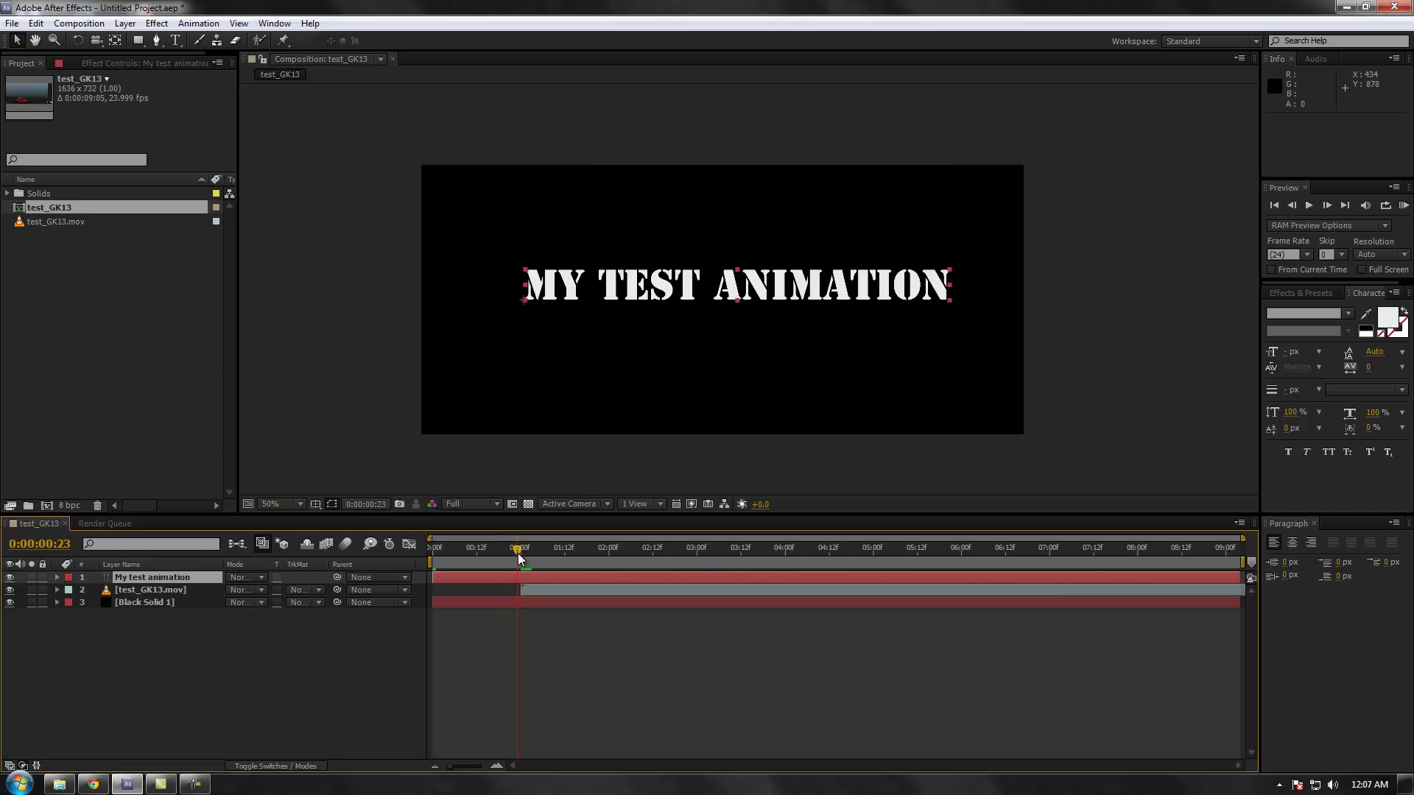
right_click(523, 576)
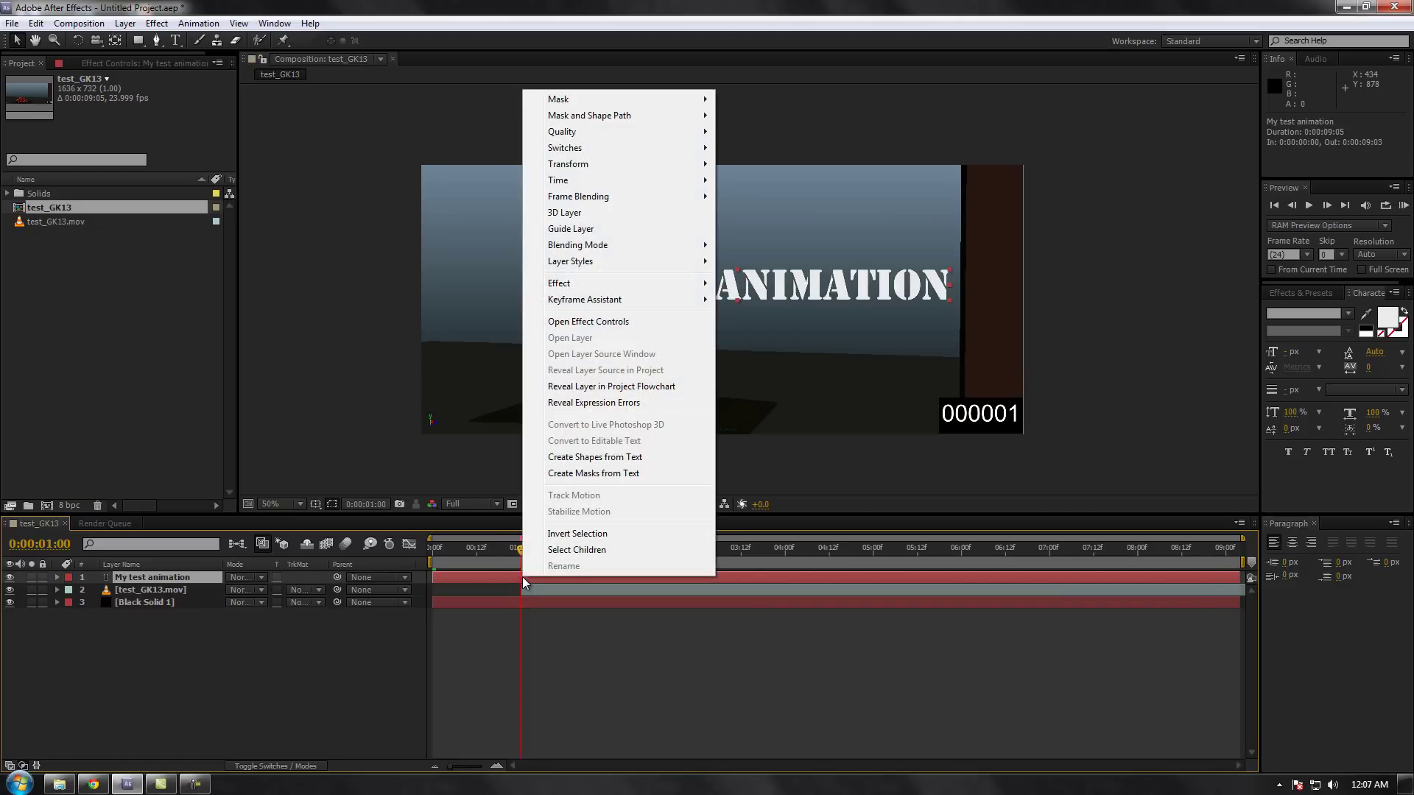
left_click(508, 580)
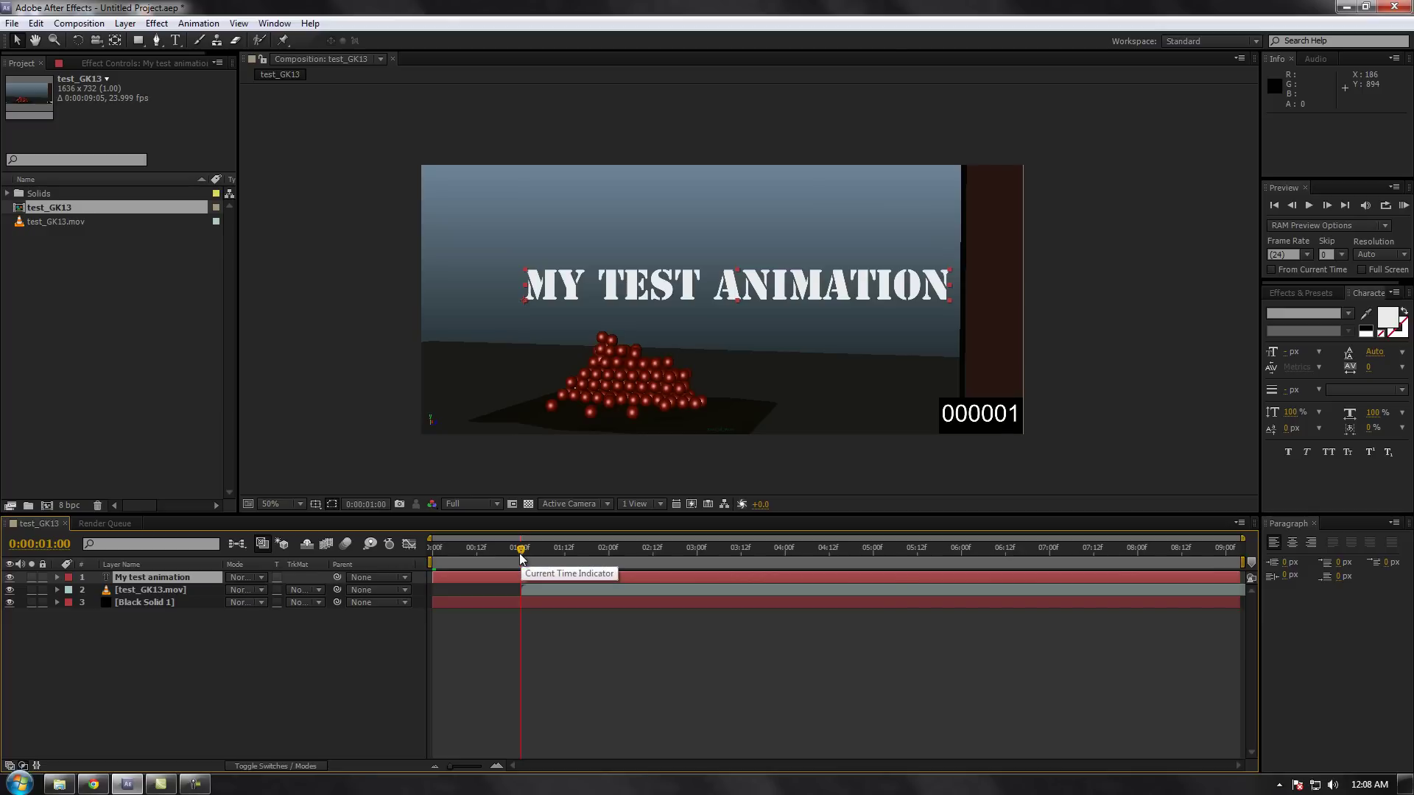
Step: Trim the end of the "My test animation" layer to where test_GK13.mov starts and return the current time to 0:00:00:00
left_click_drag(520, 554, 443, 561)
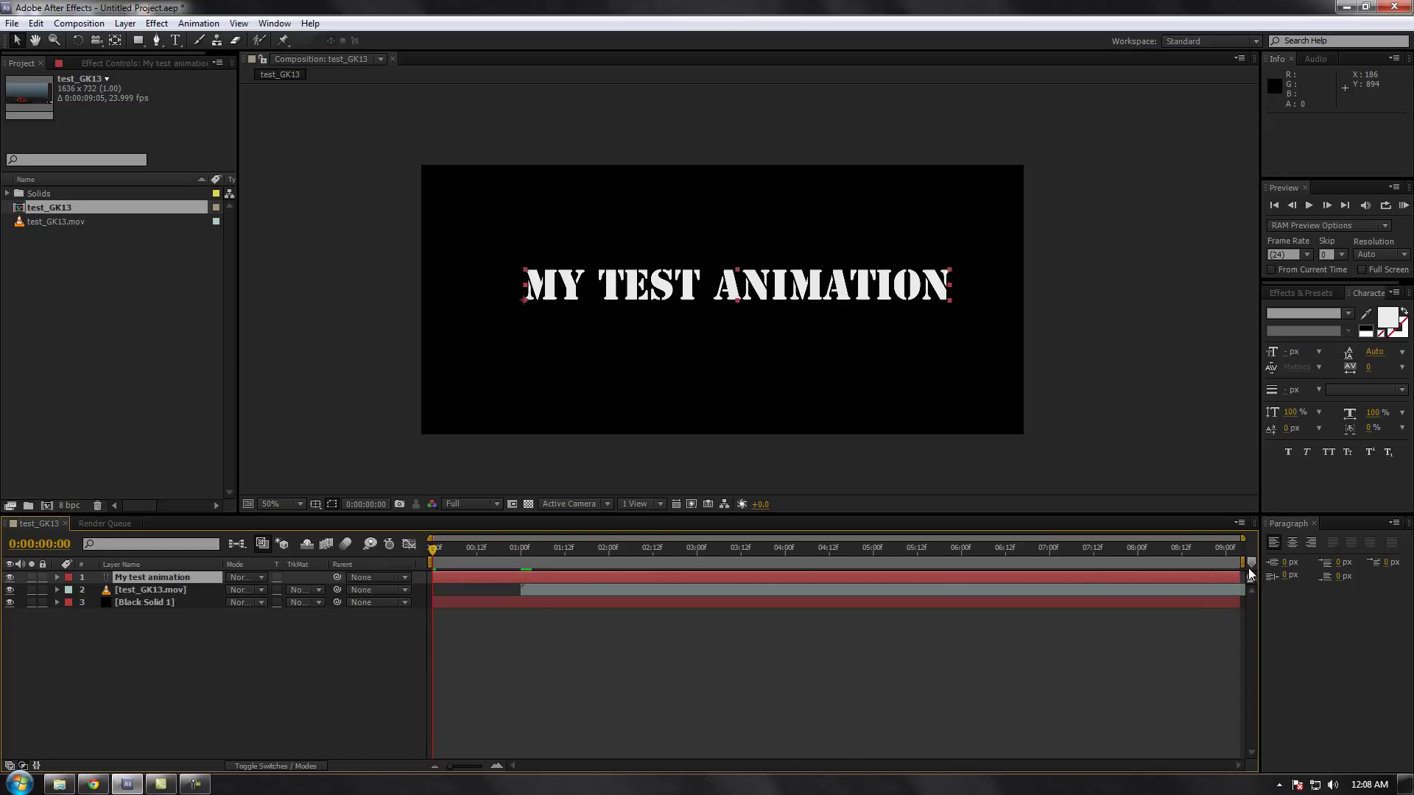
left_click_drag(1240, 576, 1239, 576)
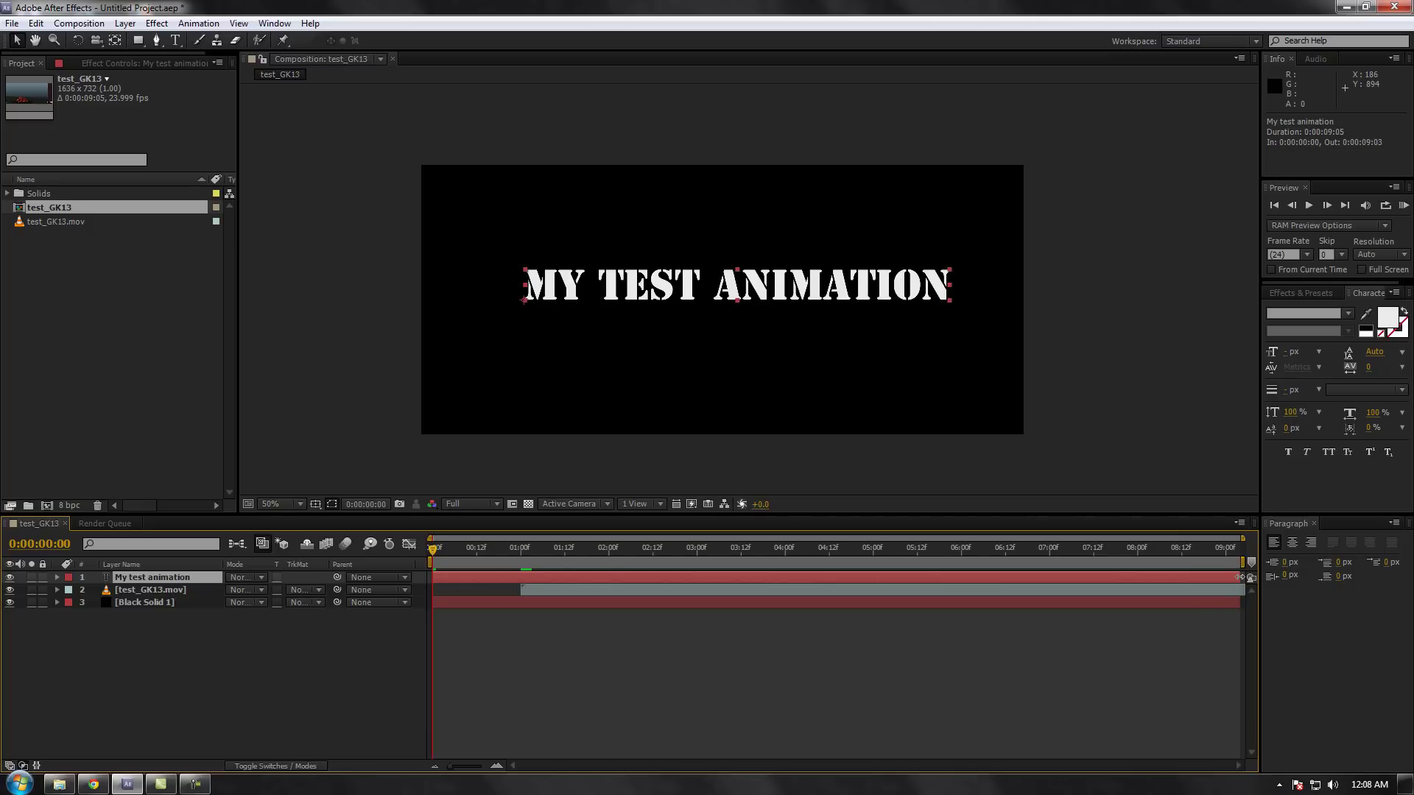
left_click_drag(1240, 576, 519, 581)
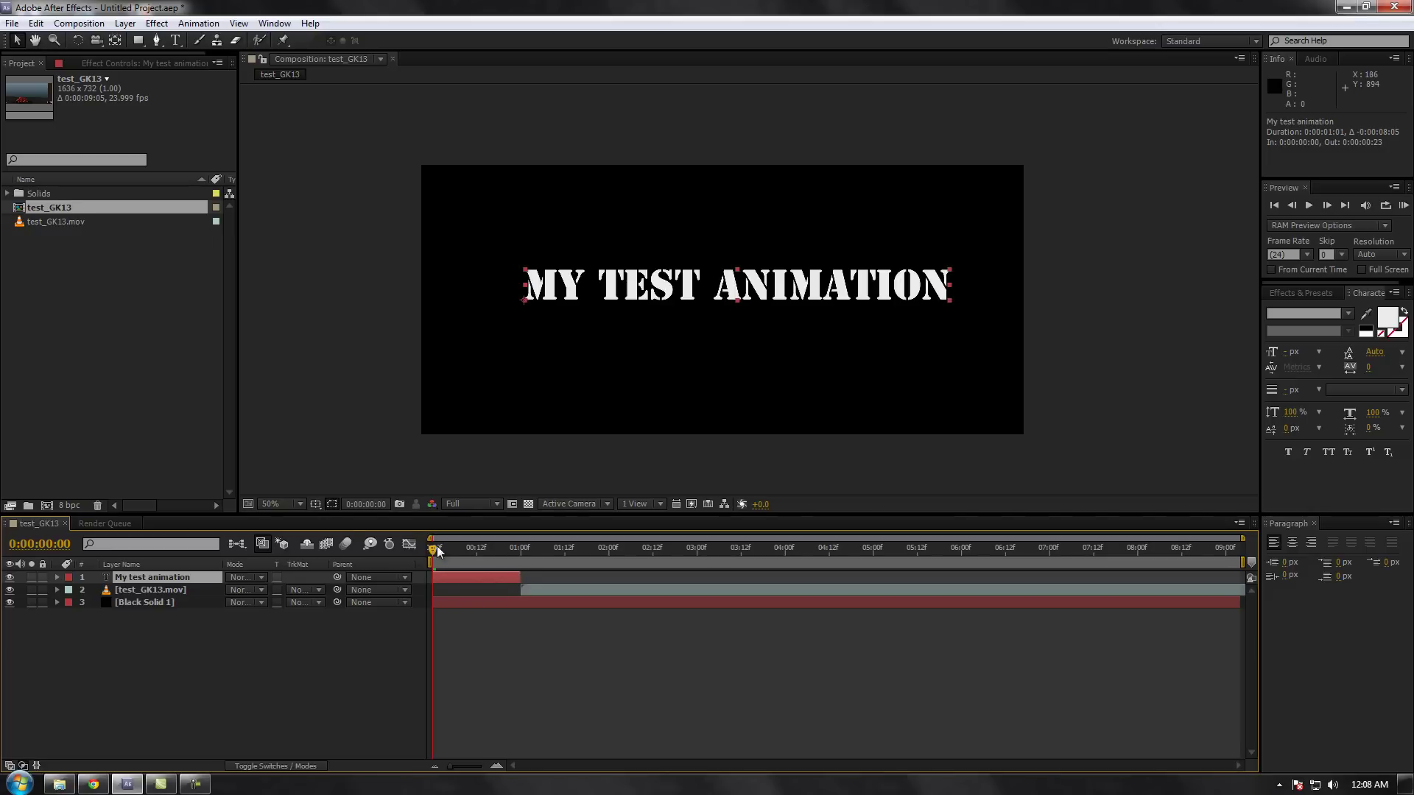
mouse_move(434, 551)
left_mouse_down()
mouse_move(541, 555)
mouse_move(431, 549)
left_mouse_up()
Step: Create an Opacity keyframe of 0% at 0:00:00:00 in the "My test animation" layer's Transform properties
left_click(58, 578)
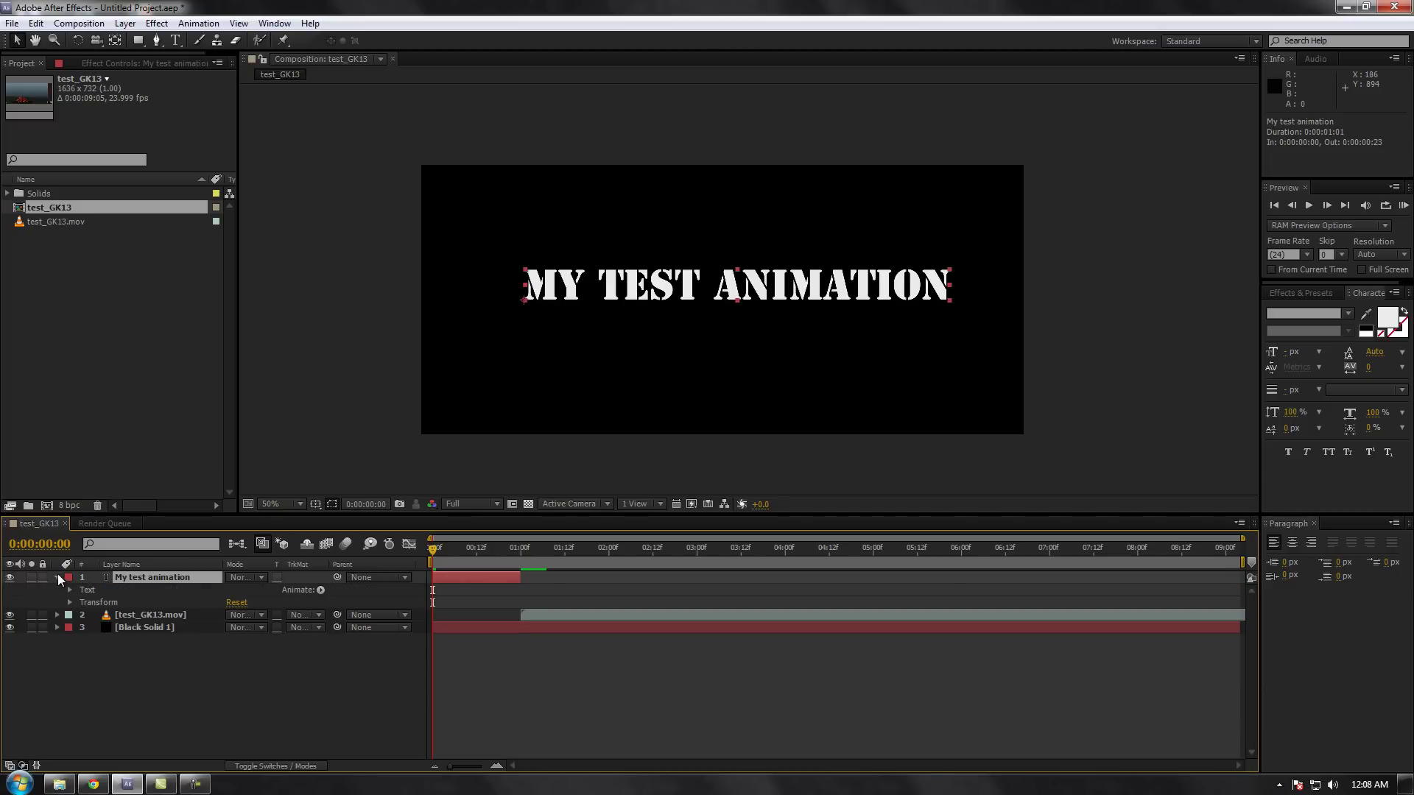
left_click(57, 578)
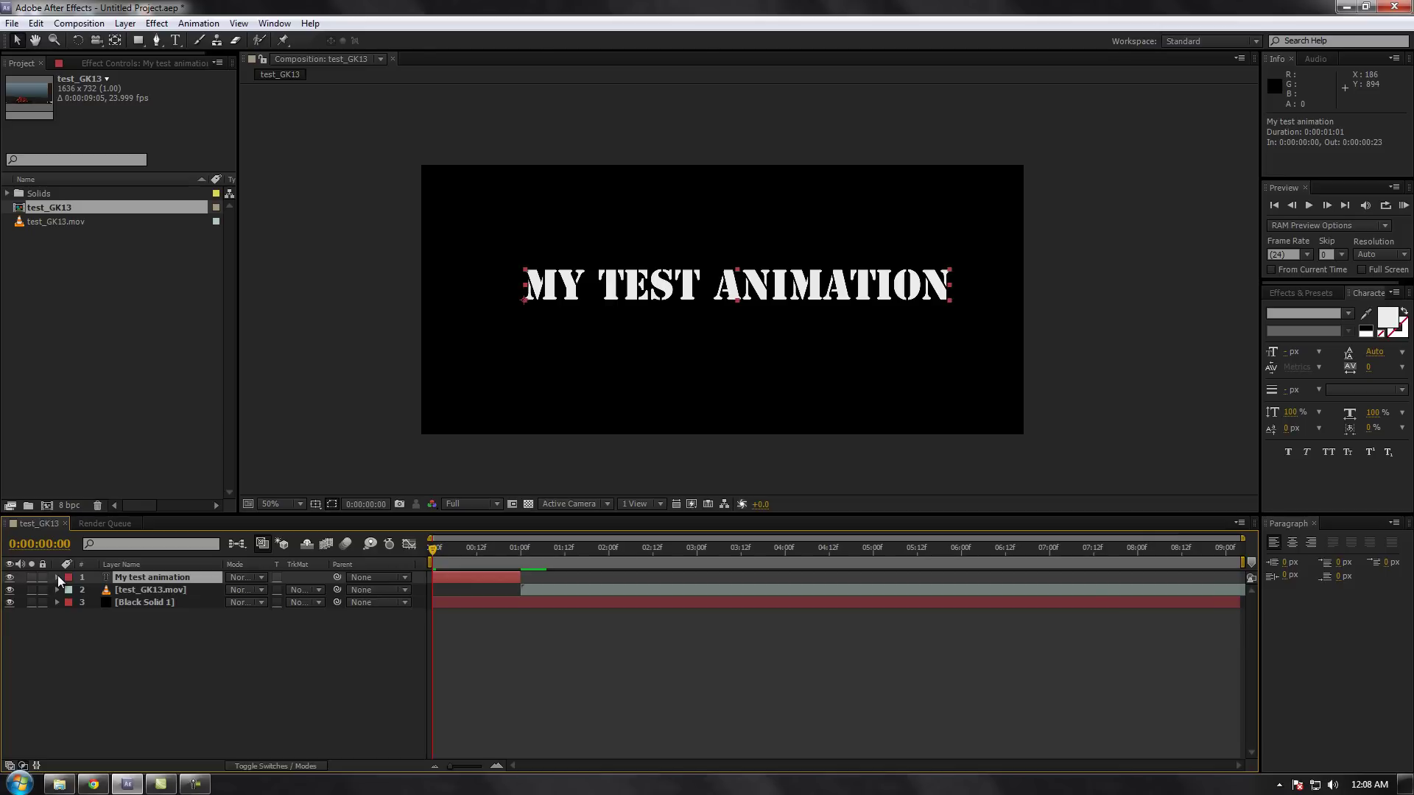
left_click(58, 579)
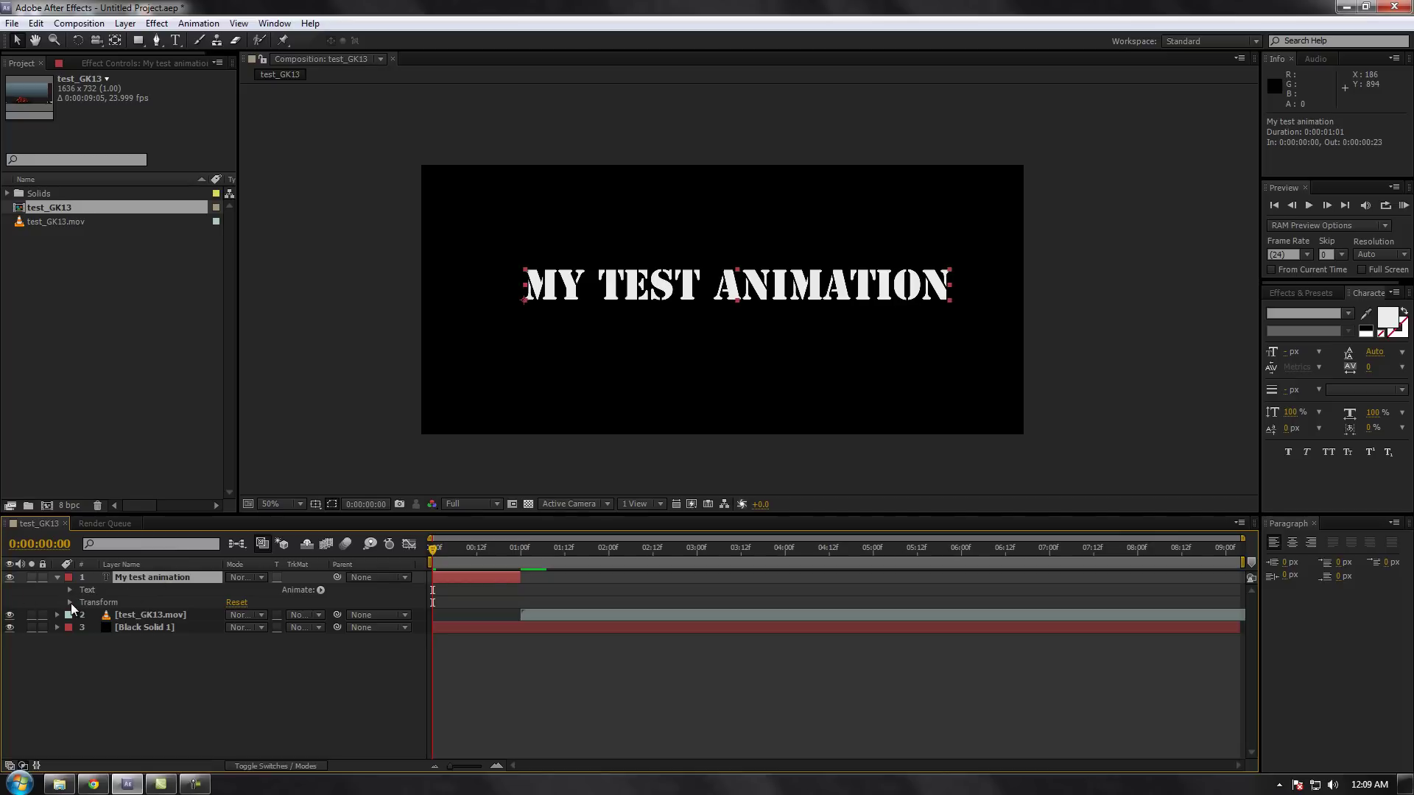
left_click(70, 603)
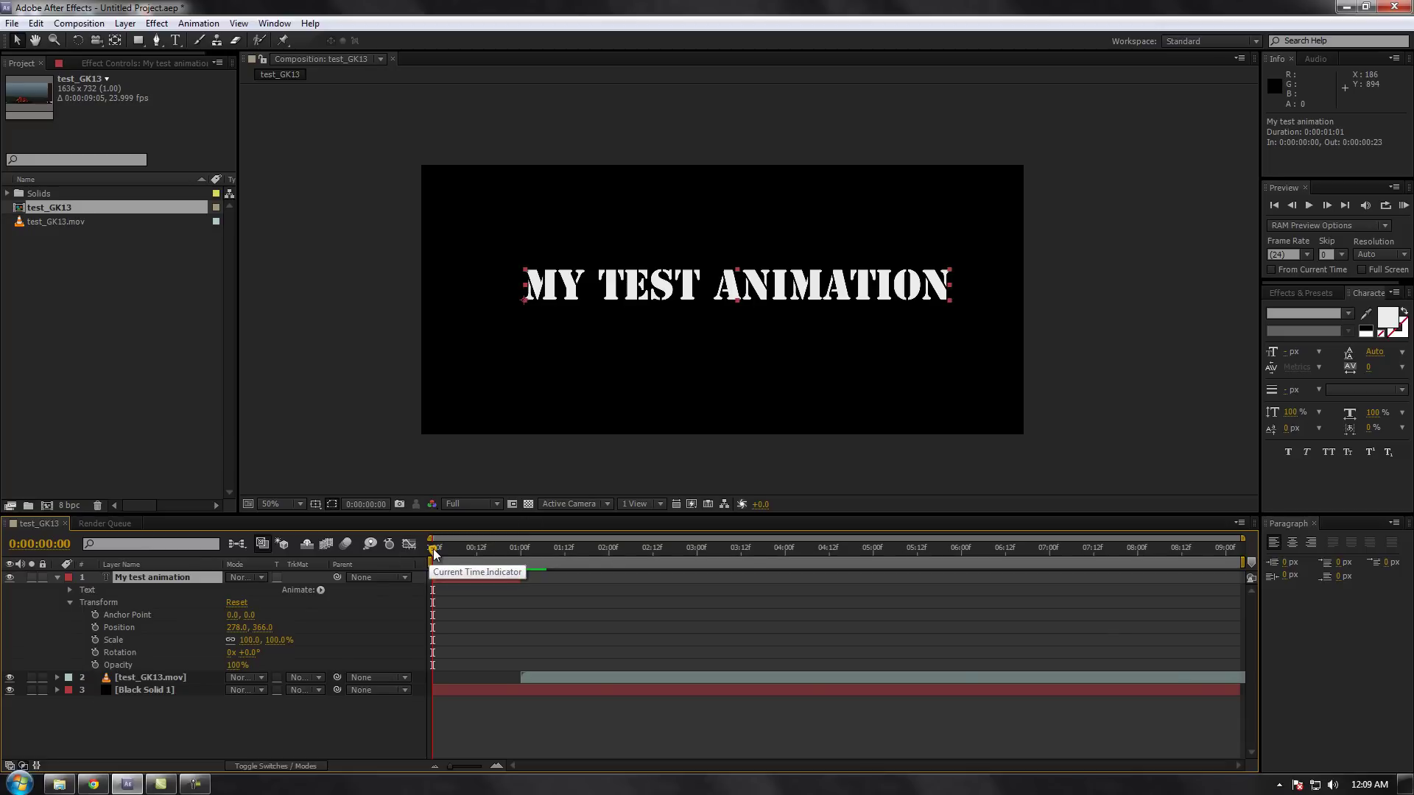
left_click(95, 665)
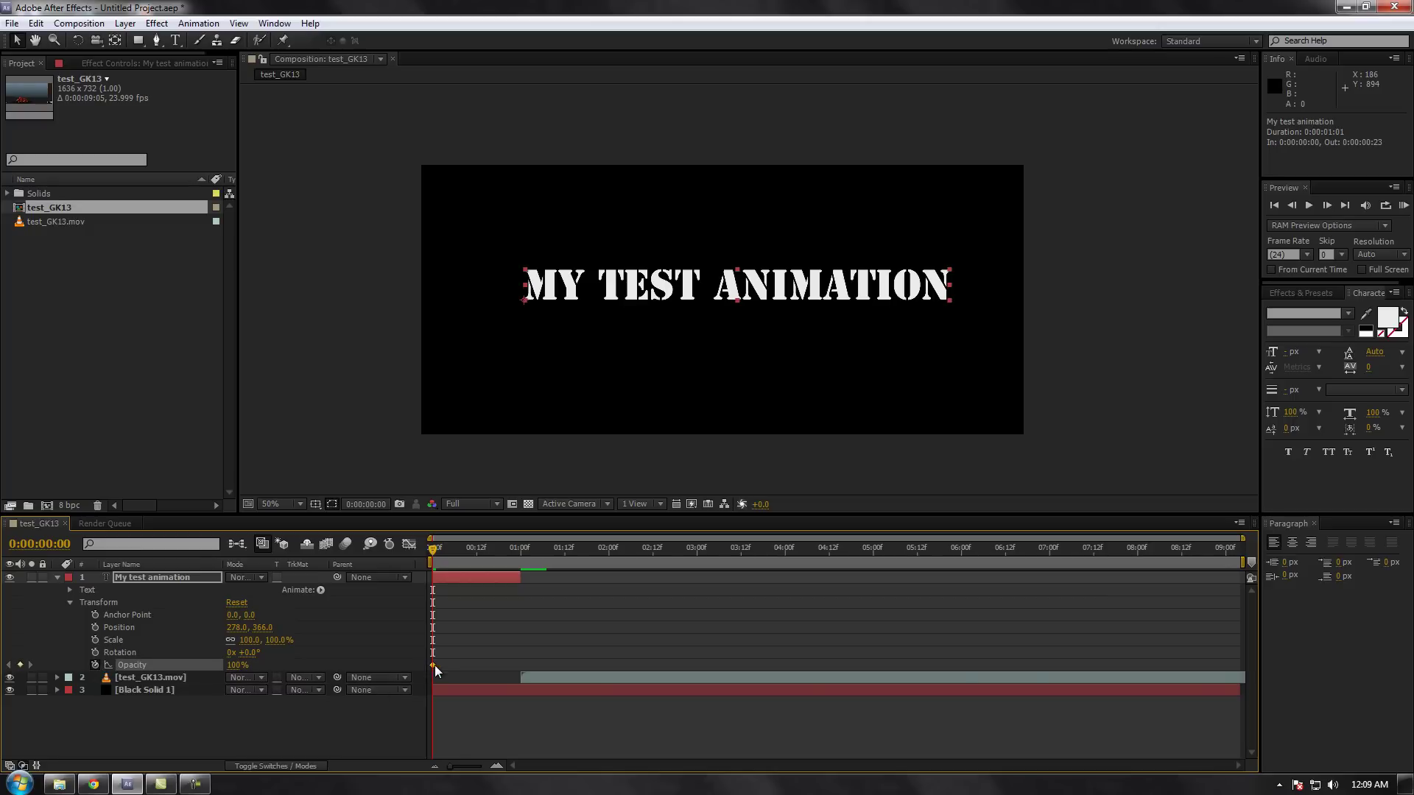
left_click(235, 667)
type("0")
key("Return")
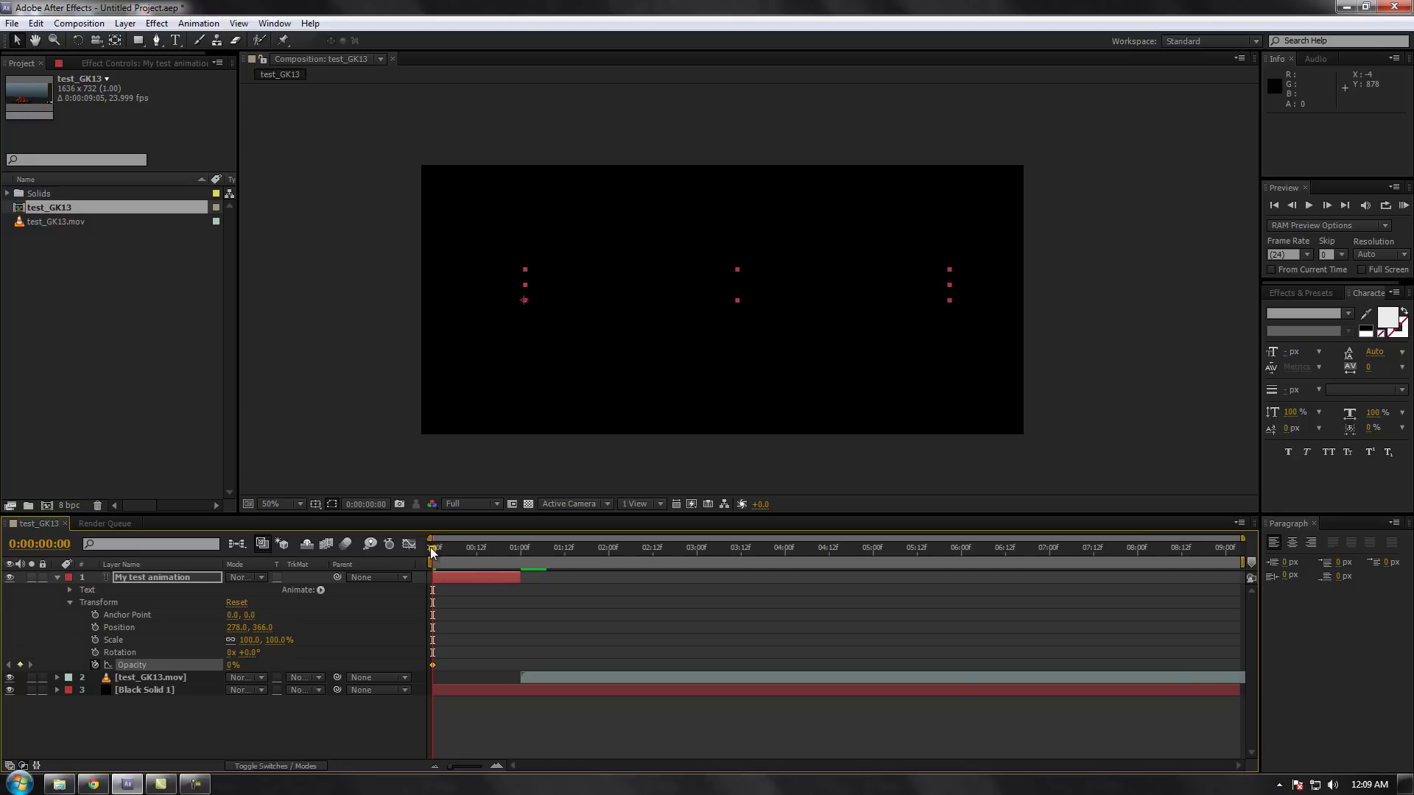
Step: Add Opacity keyframes of 100% at 0:00:00:03 and about 0:00:00:21 on the "My test animation" layer
left_click_drag(432, 553, 444, 549)
left_click_drag(233, 666, 669, 685)
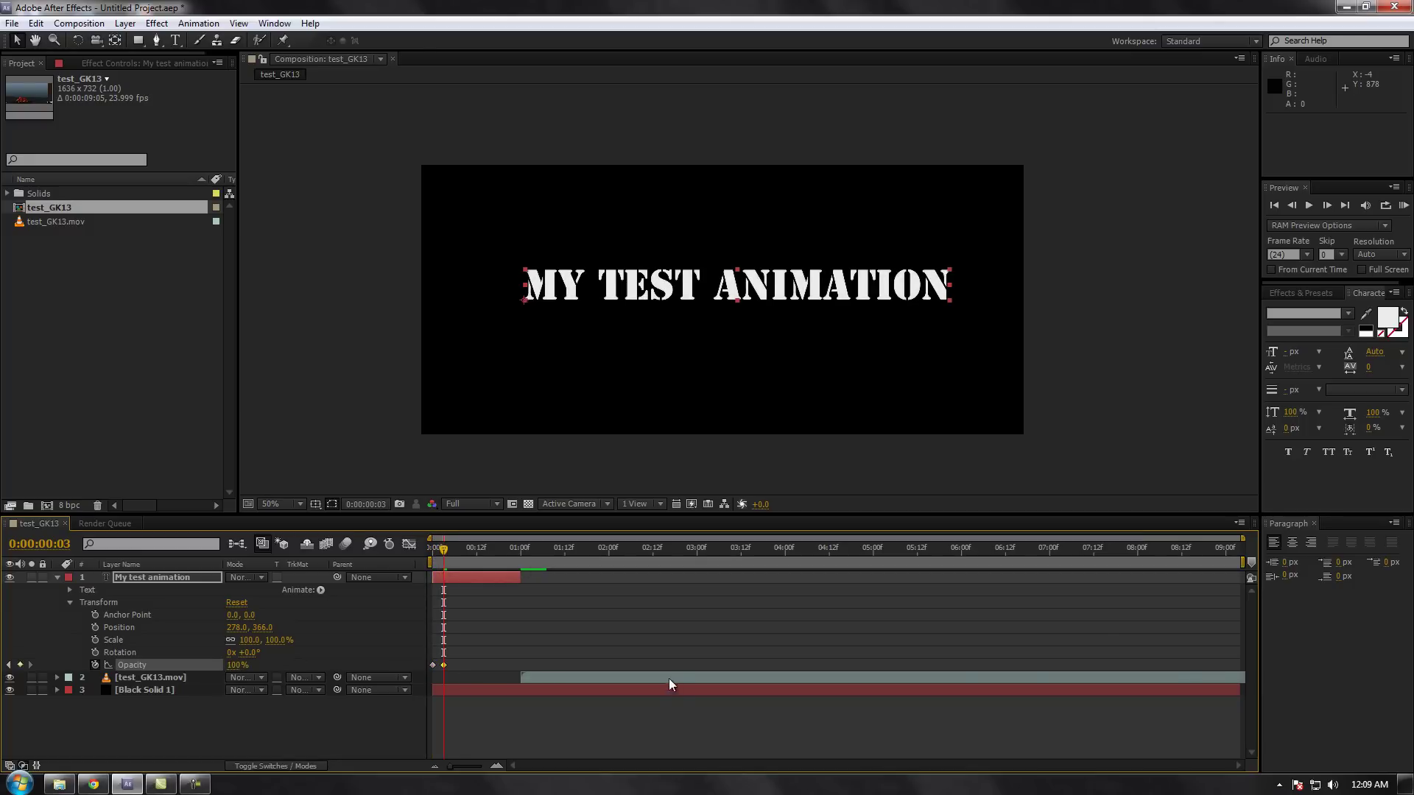
left_click_drag(445, 550, 507, 568)
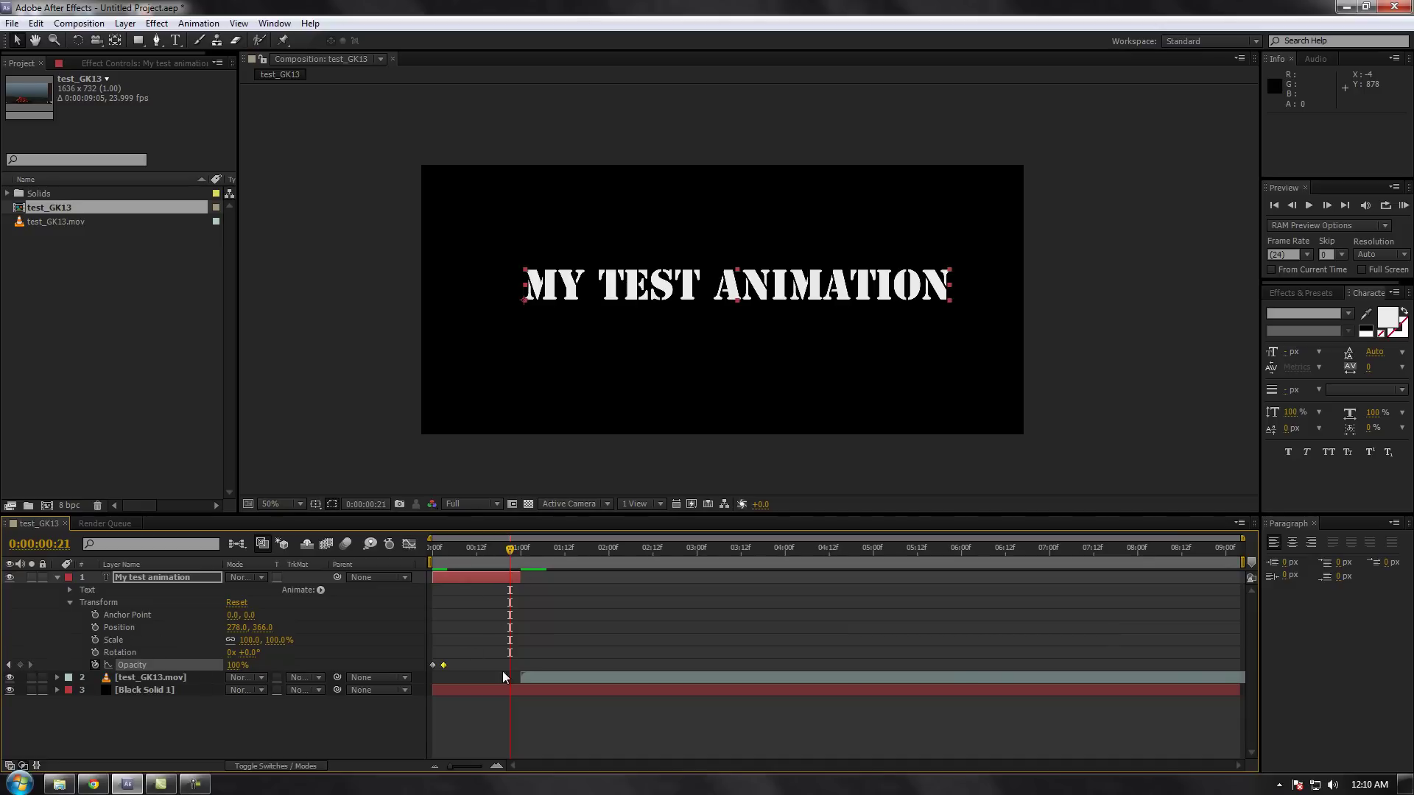
left_click(22, 670)
Step: Fade the "My test animation" layer out to 0% Opacity at 0:00:01:00, return to the start and collapse the layer's properties
left_click_drag(507, 549, 520, 552)
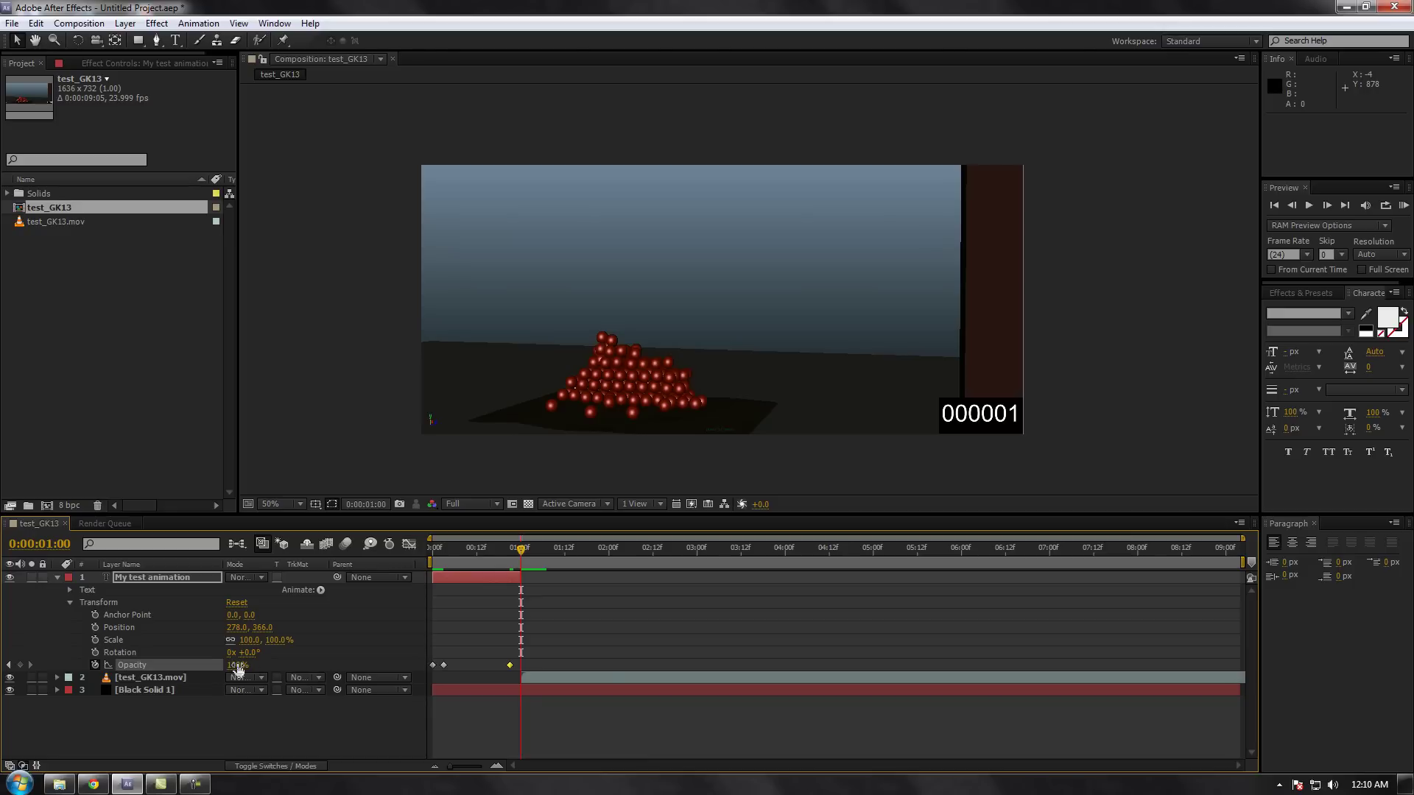
left_click(237, 665)
type("0")
key("Return")
left_click_drag(522, 550, 357, 585)
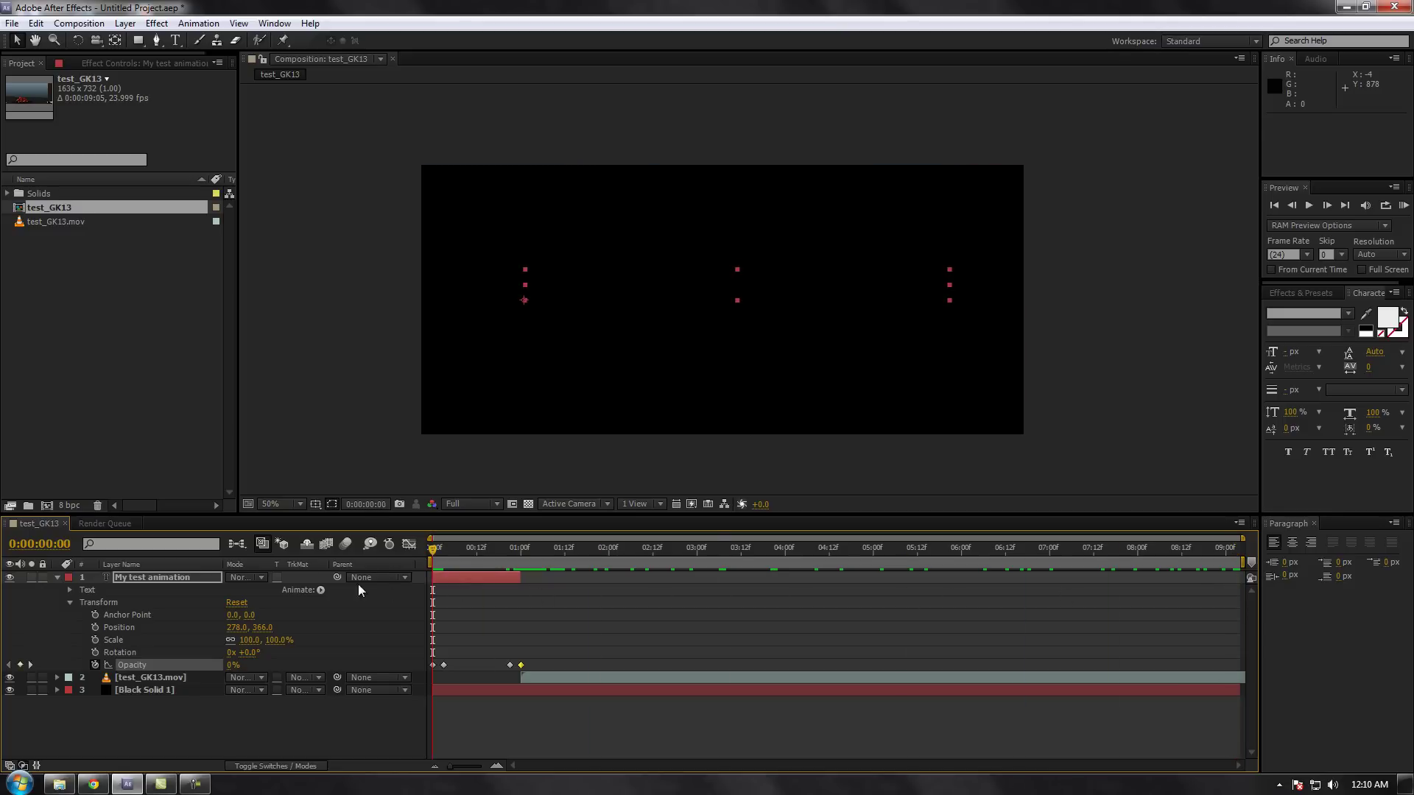
left_click(57, 577)
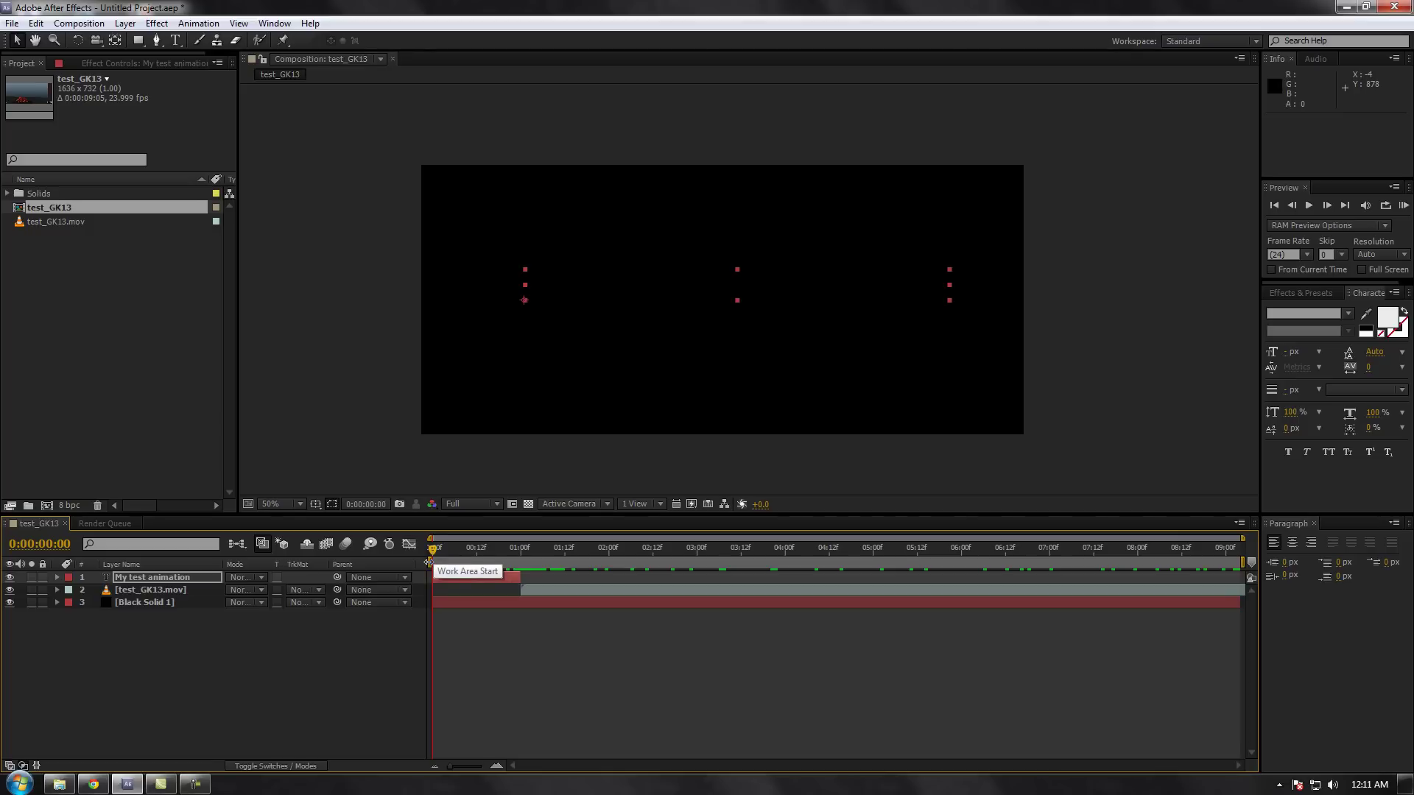
Step: Try starting the work area at 0:00:01:00, ending it at about 0:00:04:05 and shifting it, and restore it to the full composition
mouse_move(429, 562)
left_mouse_down()
mouse_move(451, 562)
mouse_move(429, 562)
left_mouse_up()
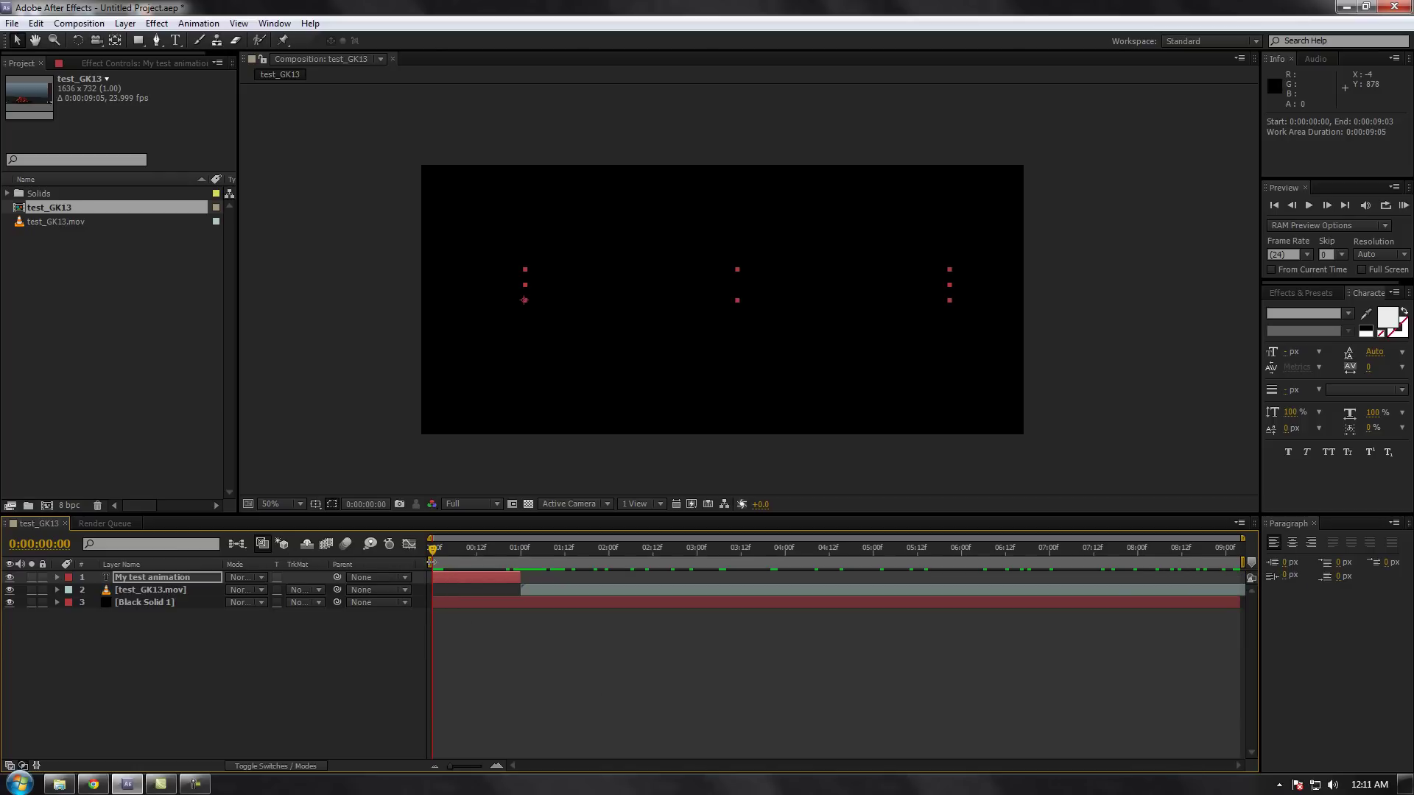
left_click_drag(431, 561, 521, 573)
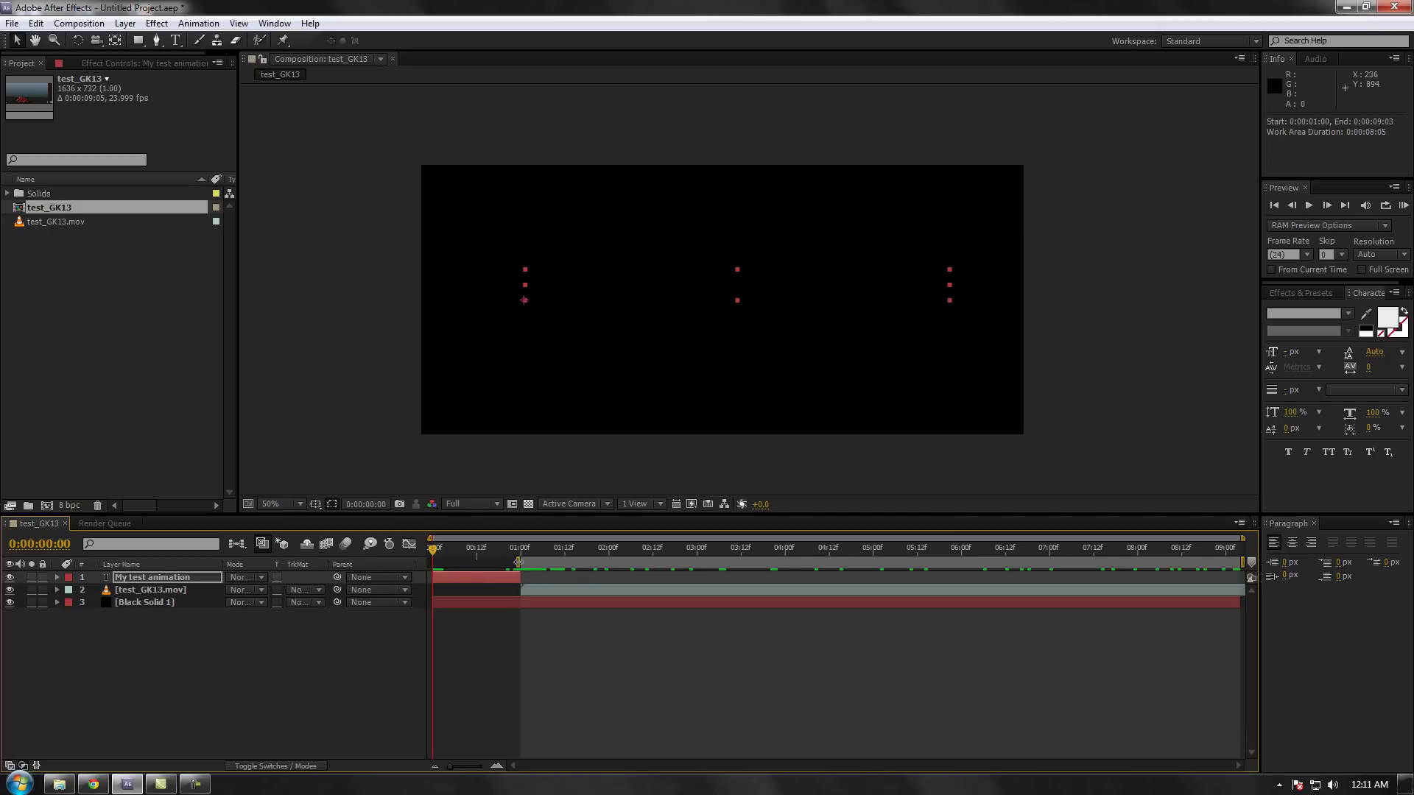
left_click_drag(519, 562, 433, 562)
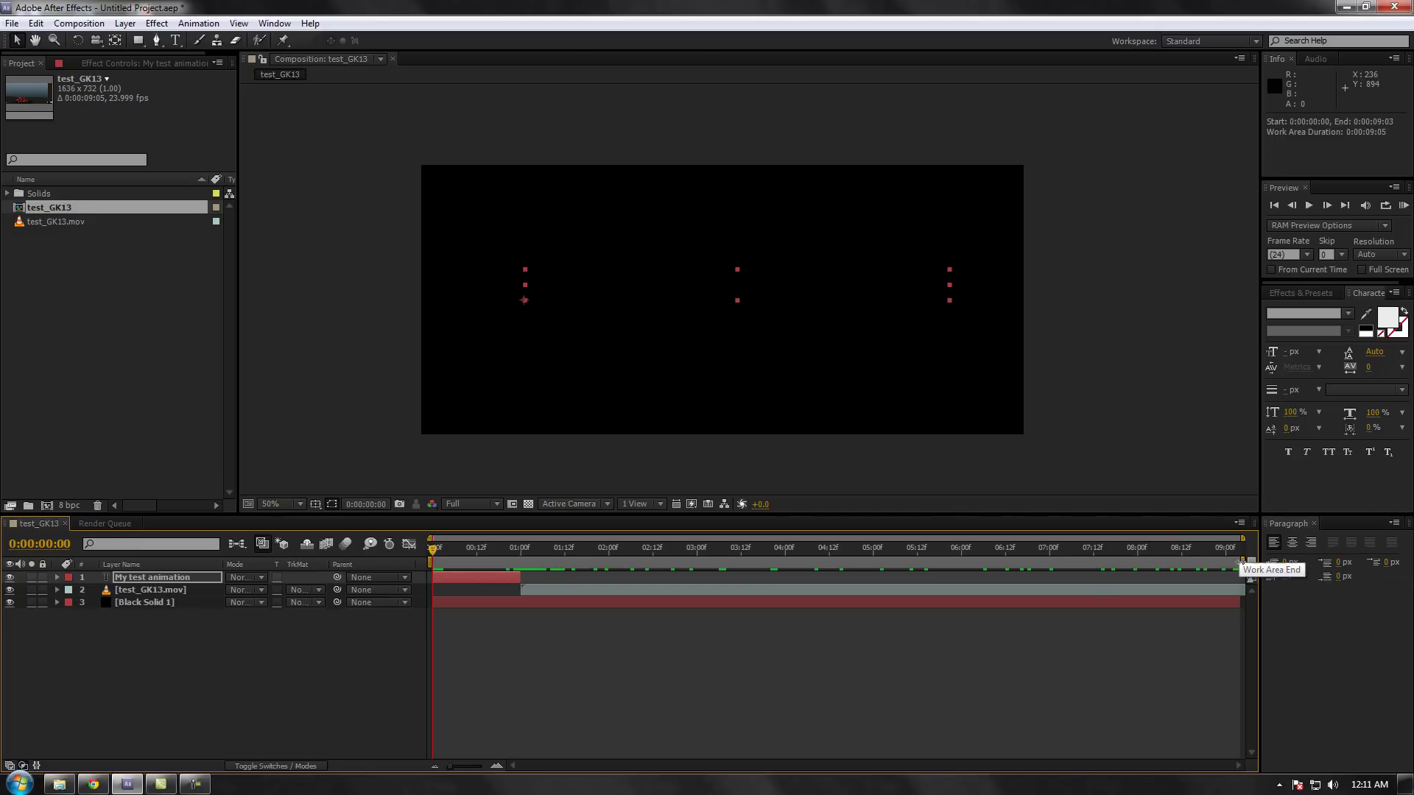
mouse_move(1242, 562)
left_mouse_down()
mouse_move(813, 562)
mouse_move(810, 545)
left_mouse_up()
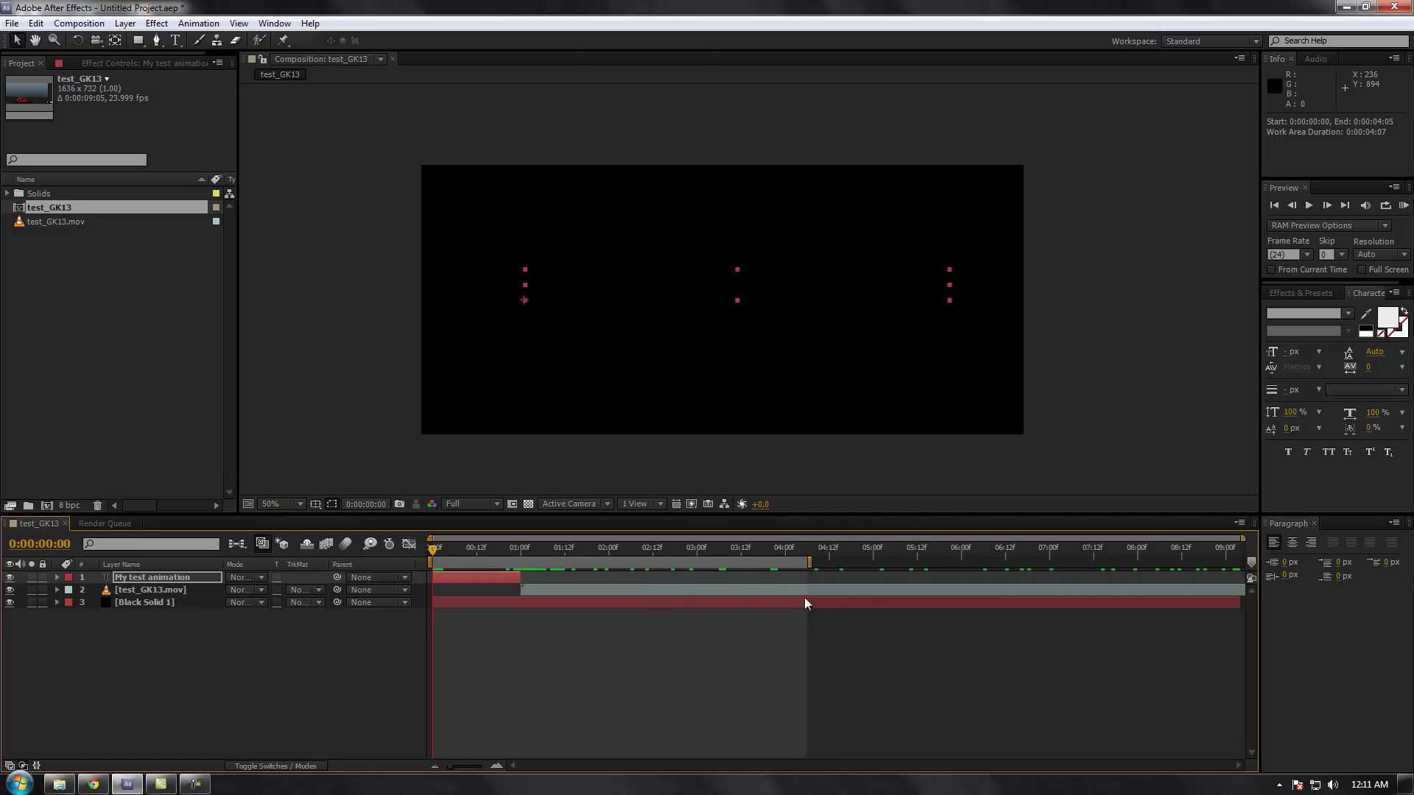
left_click_drag(770, 565, 1110, 565)
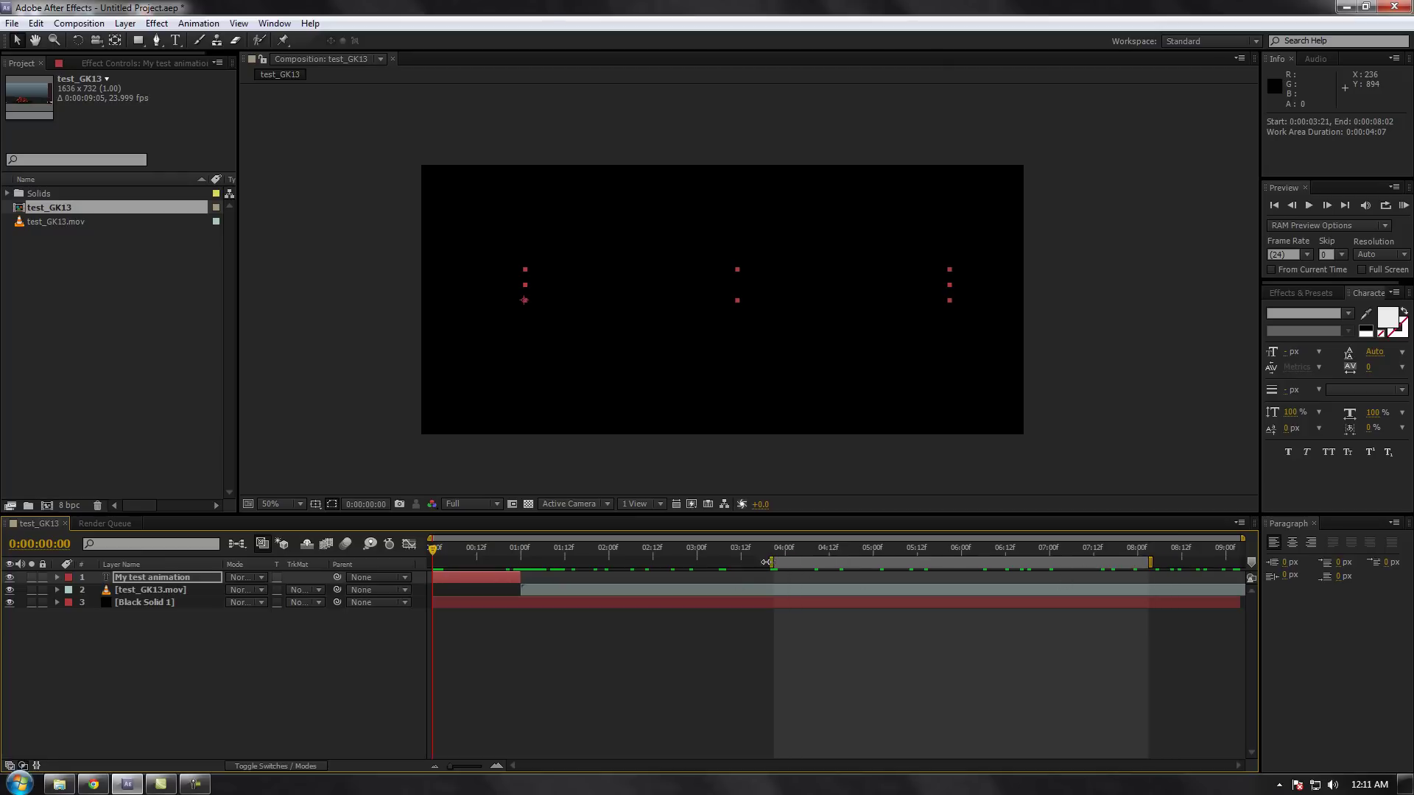
left_click_drag(771, 562, 221, 554)
left_click_drag(1151, 562, 1245, 562)
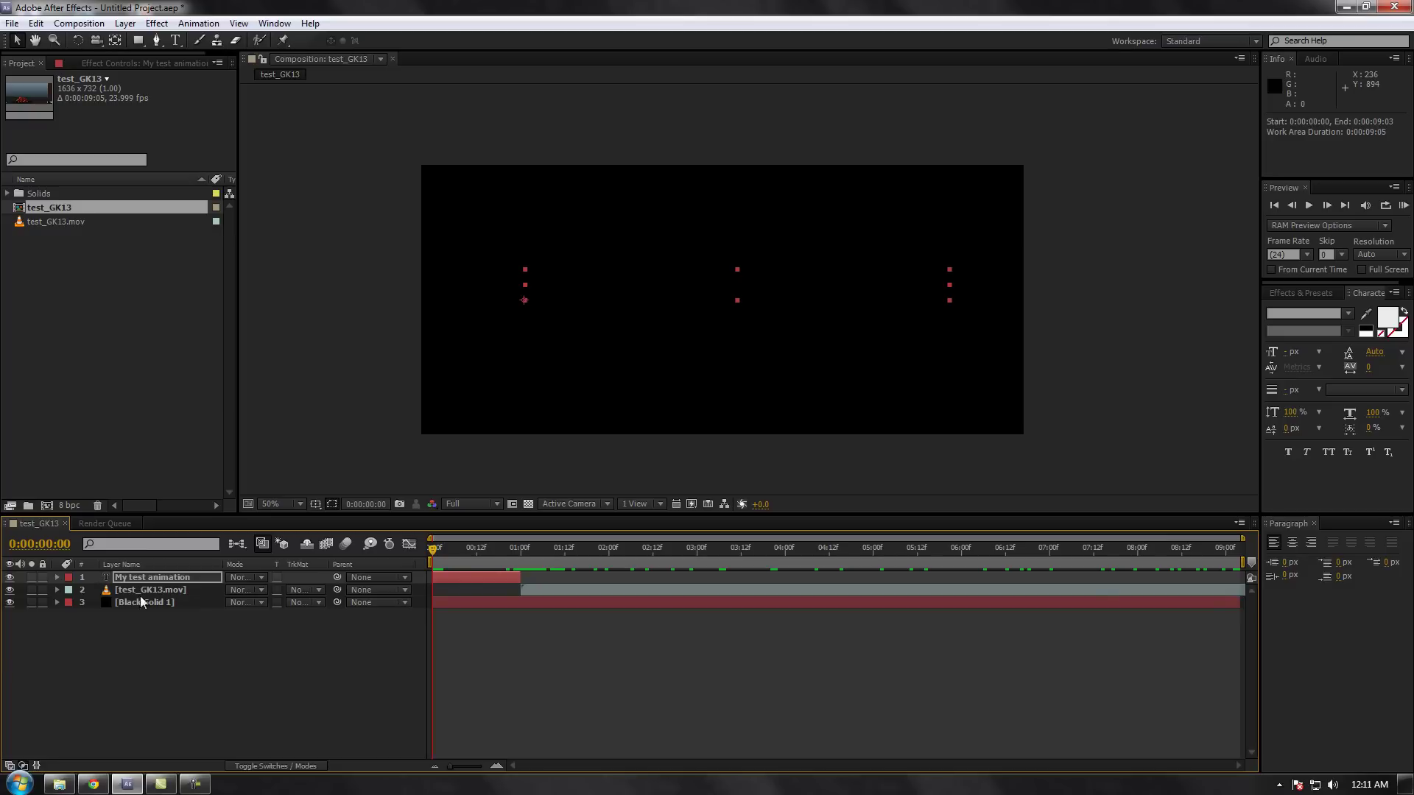
left_click(236, 689)
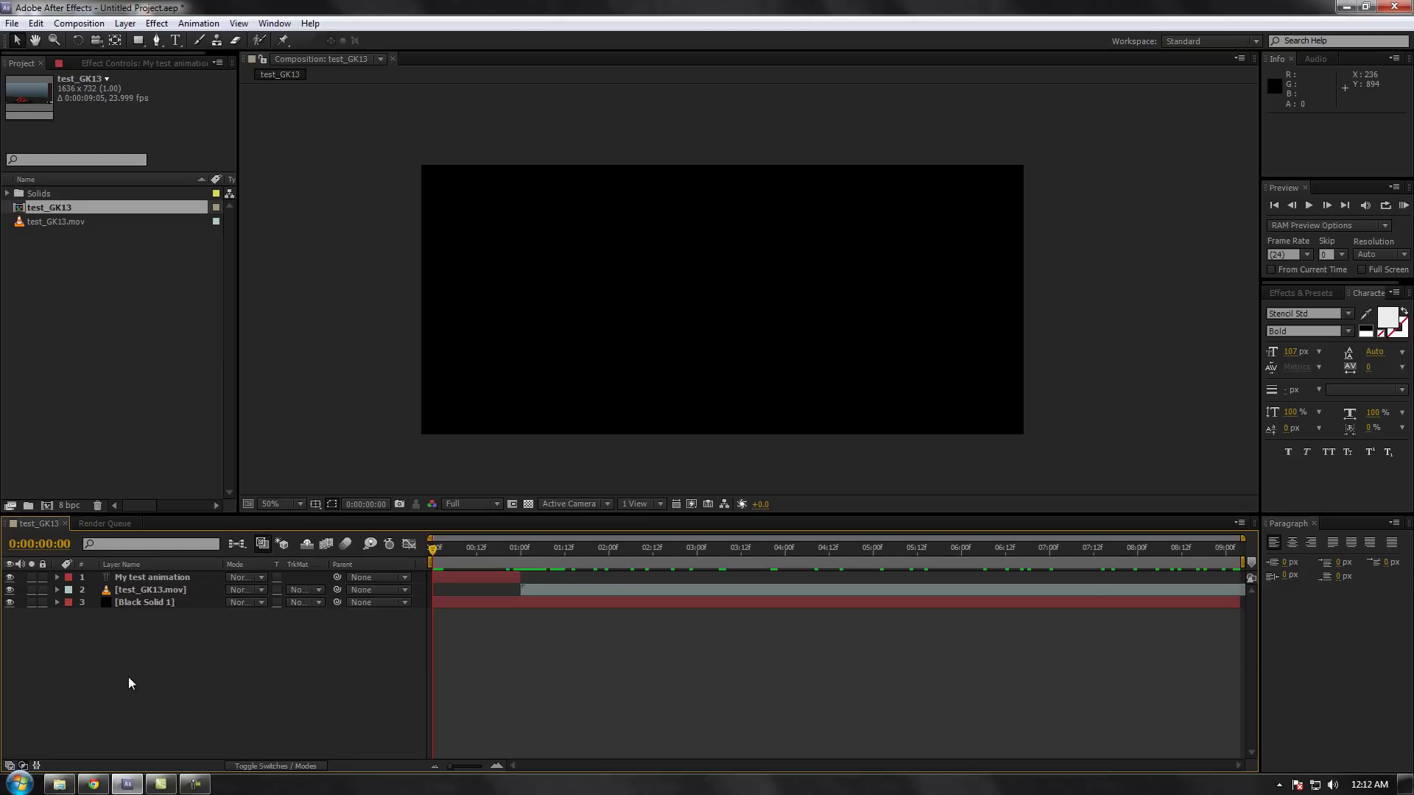
left_click(138, 580)
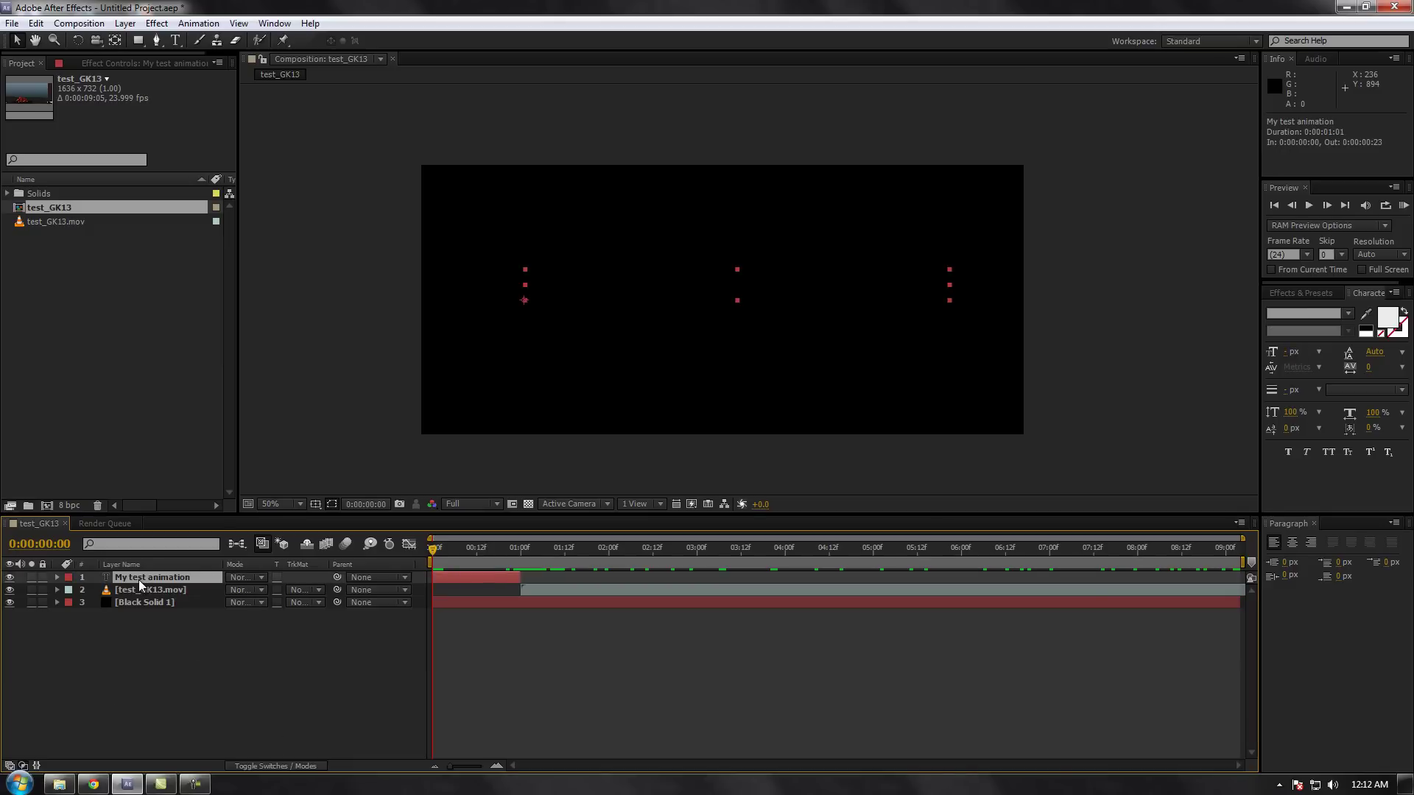
left_click(225, 660)
left_click(178, 577)
left_click(106, 524)
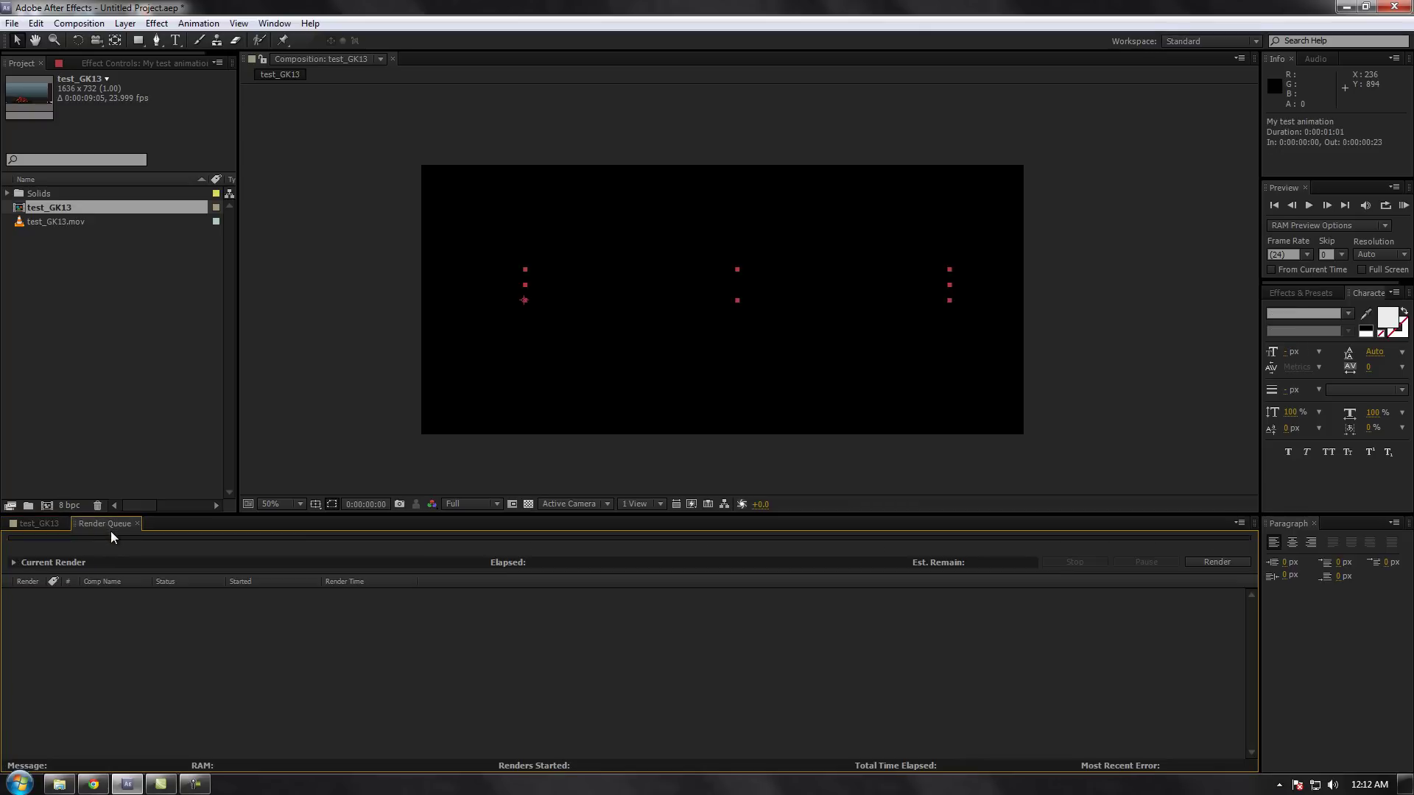
left_click(137, 523)
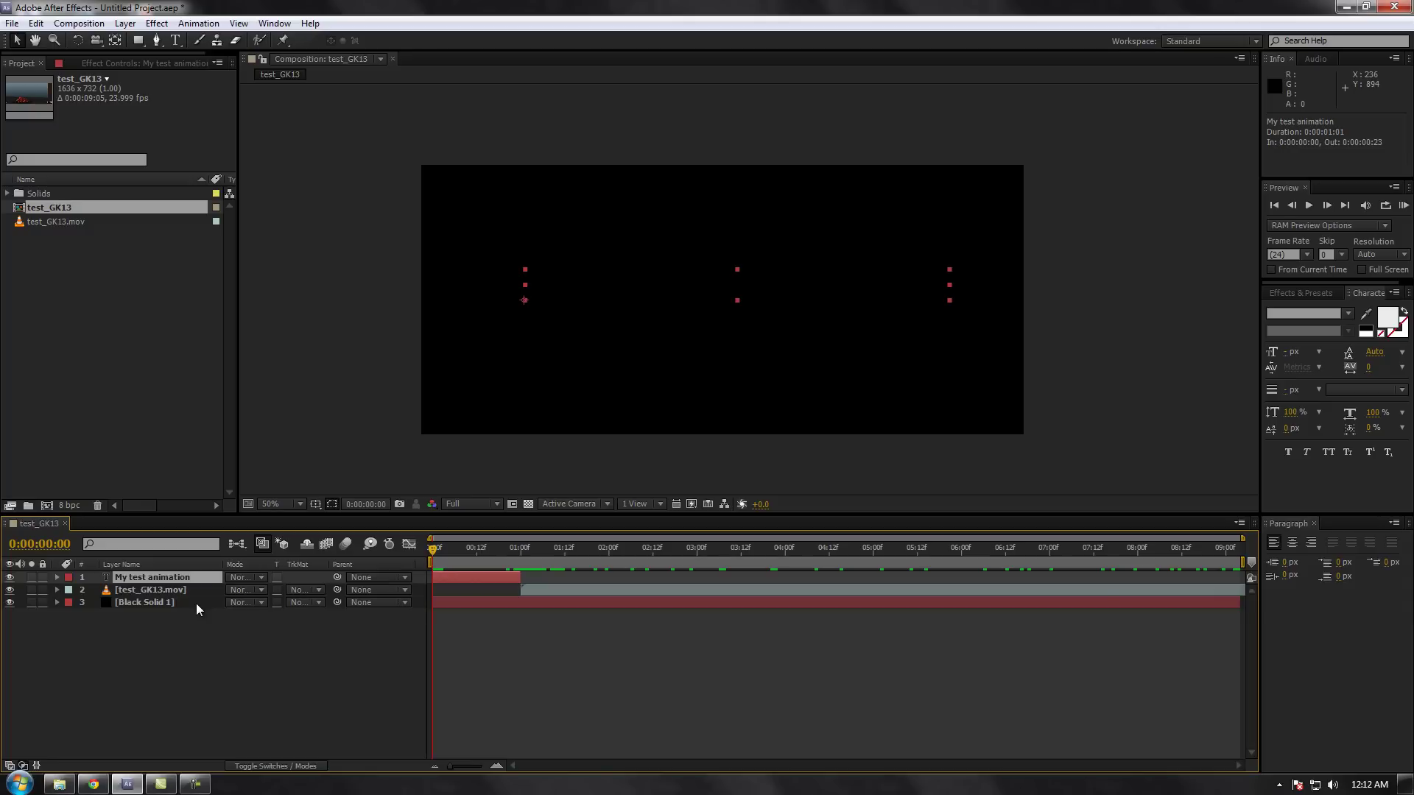
left_click(217, 696)
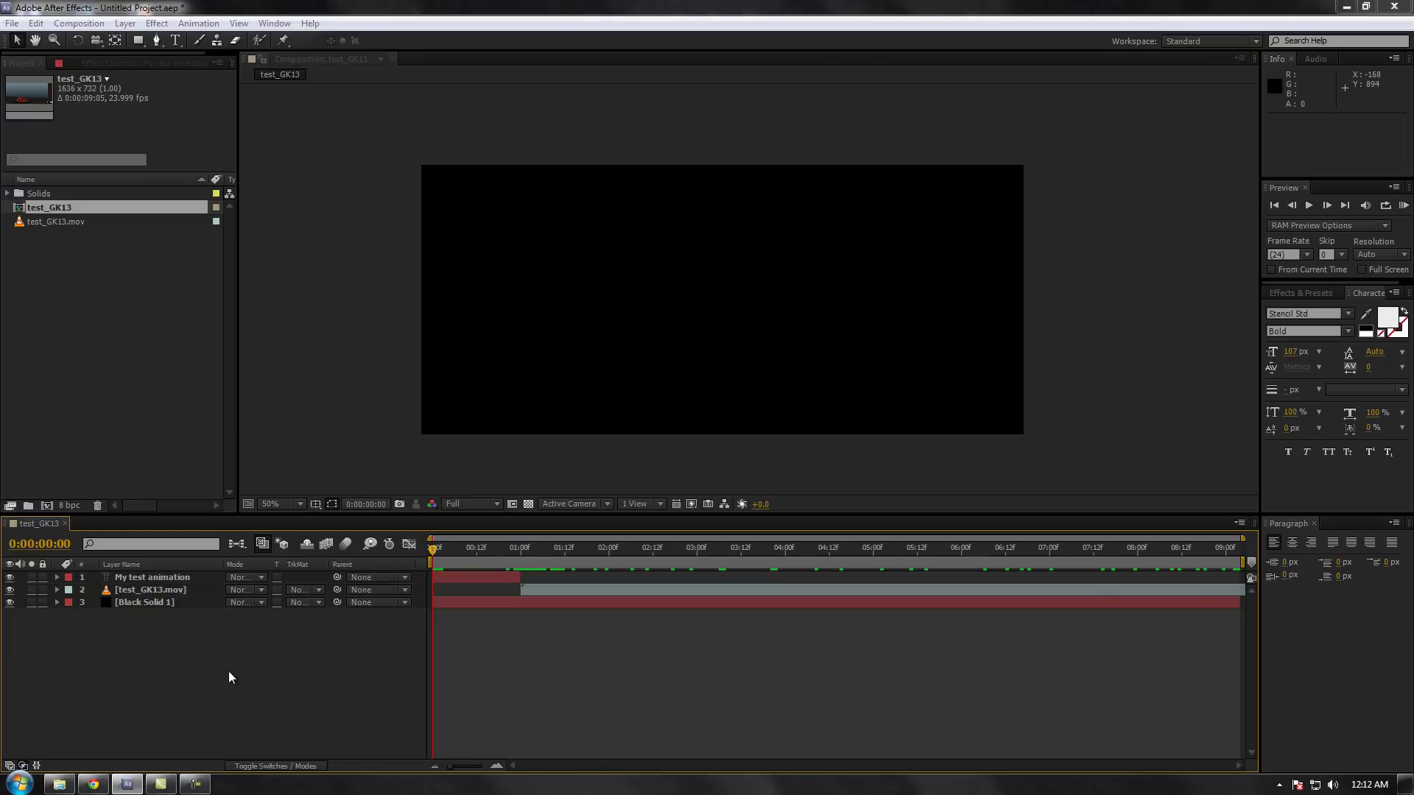
key("ctrl+k")
left_click(877, 221)
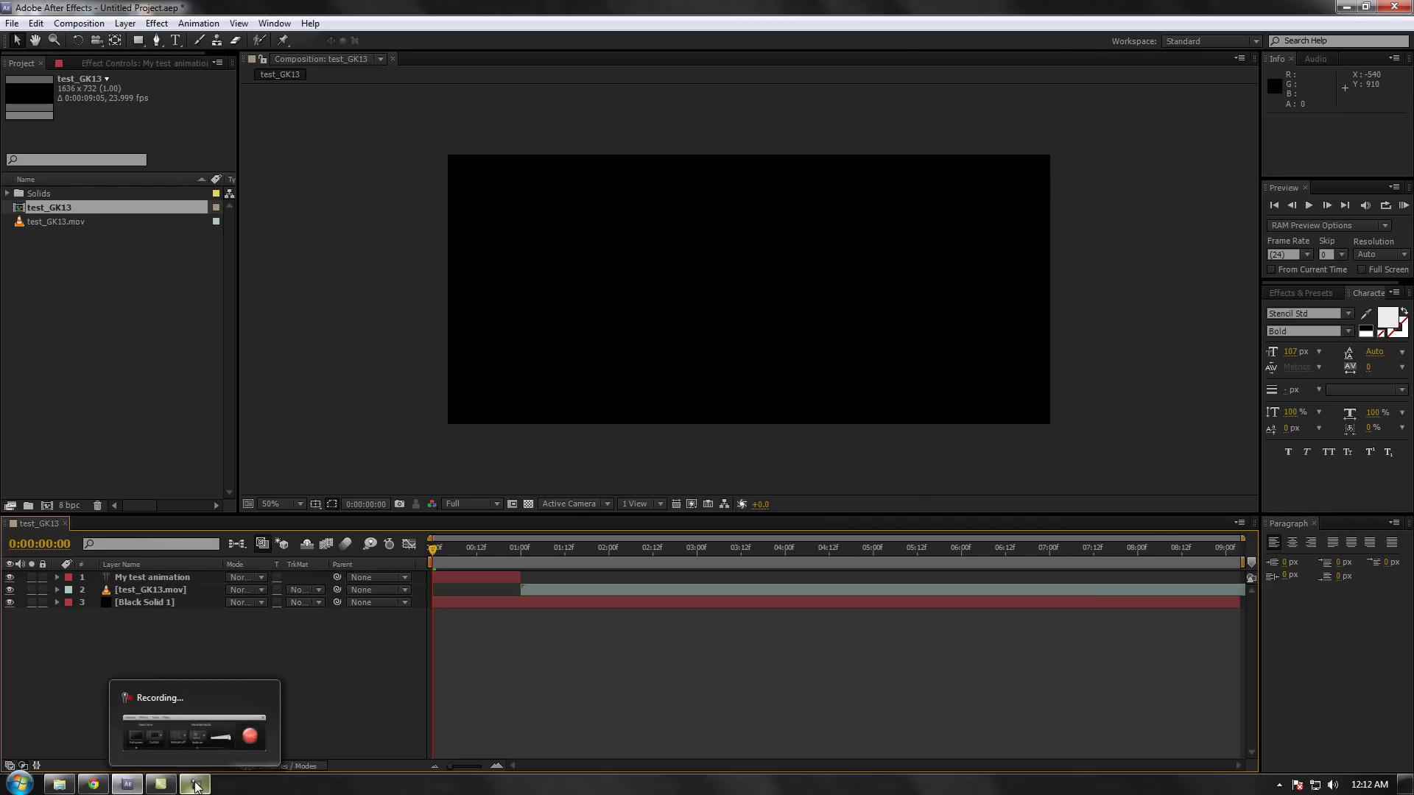
Step: Add the test_GK13 composition to the render queue with the Make Movie command
left_click(86, 25)
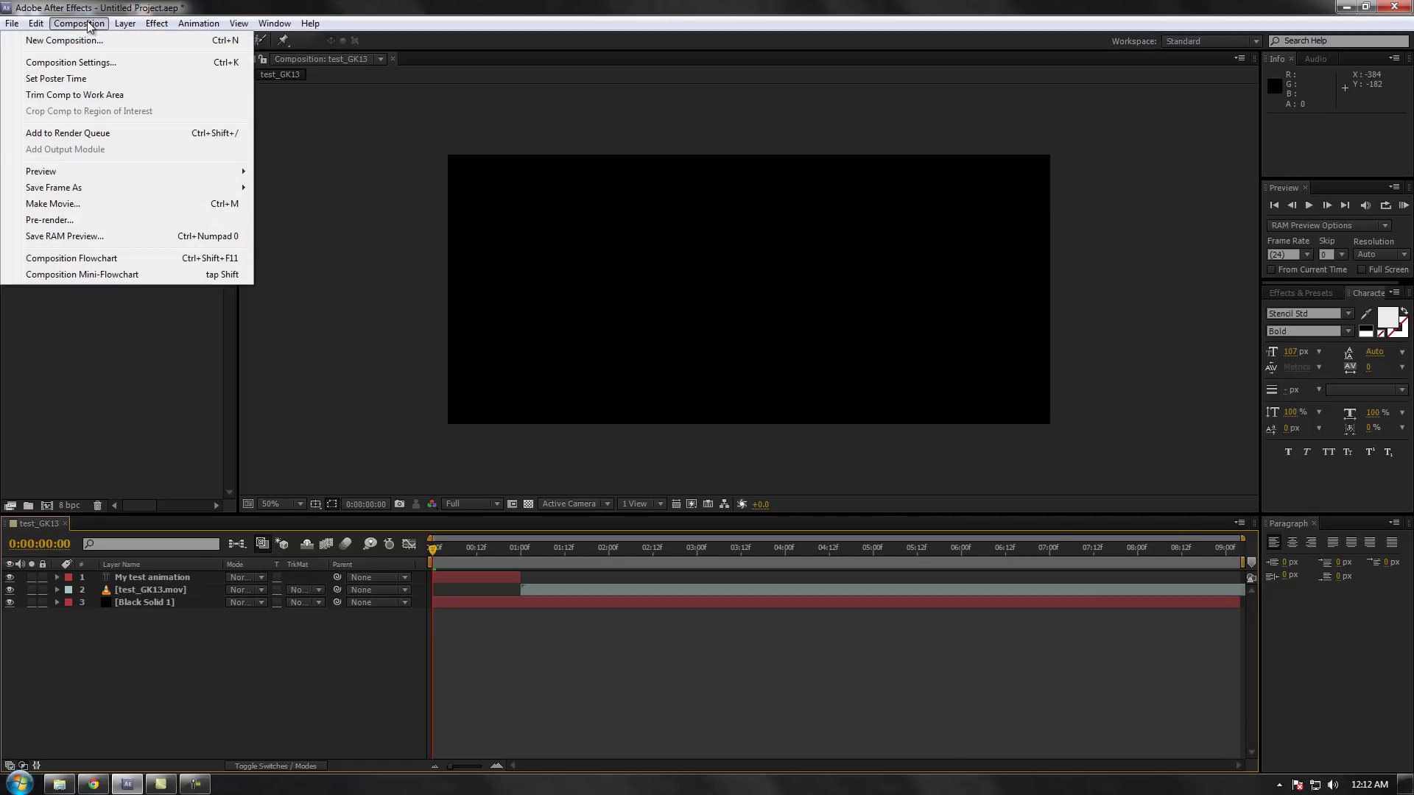
mouse_move(125, 24)
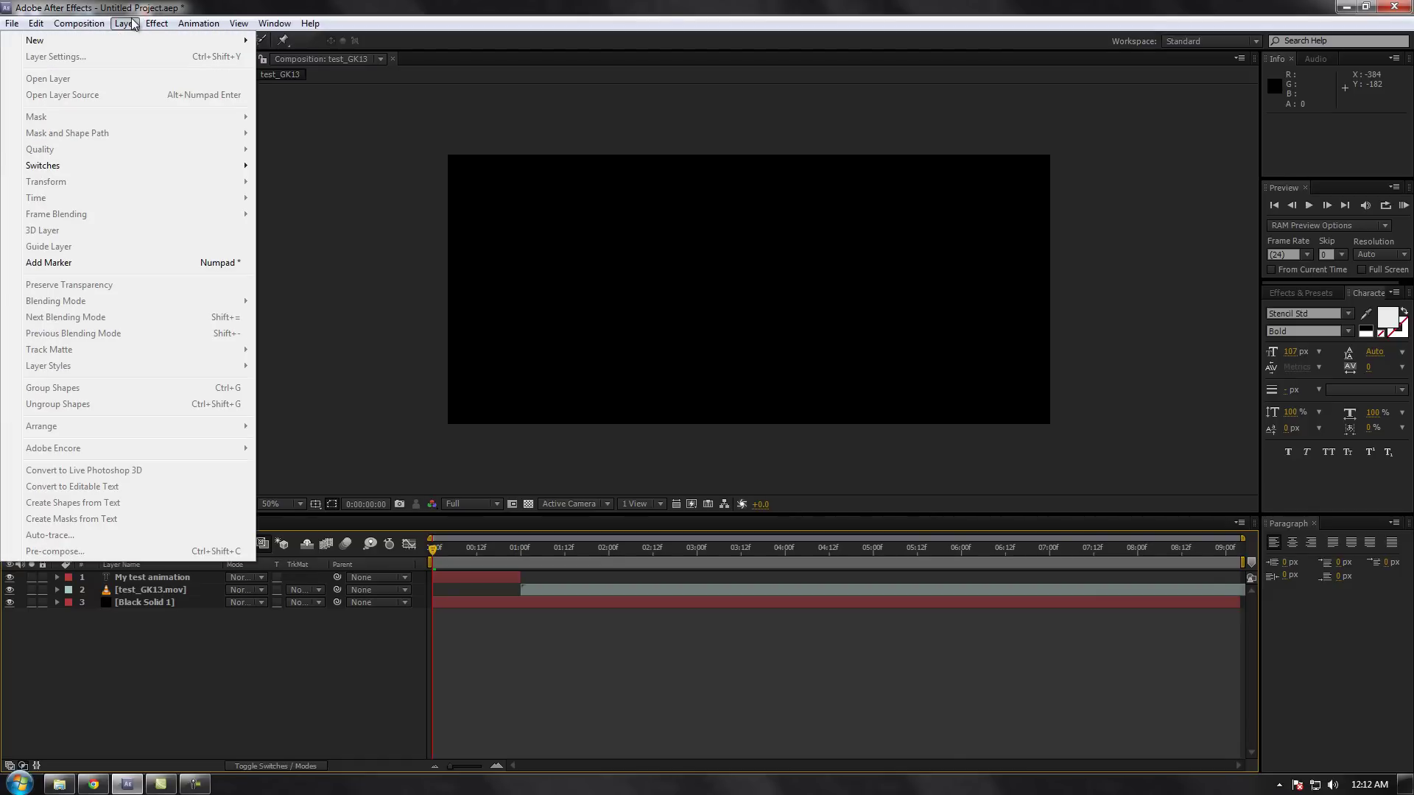
mouse_move(79, 27)
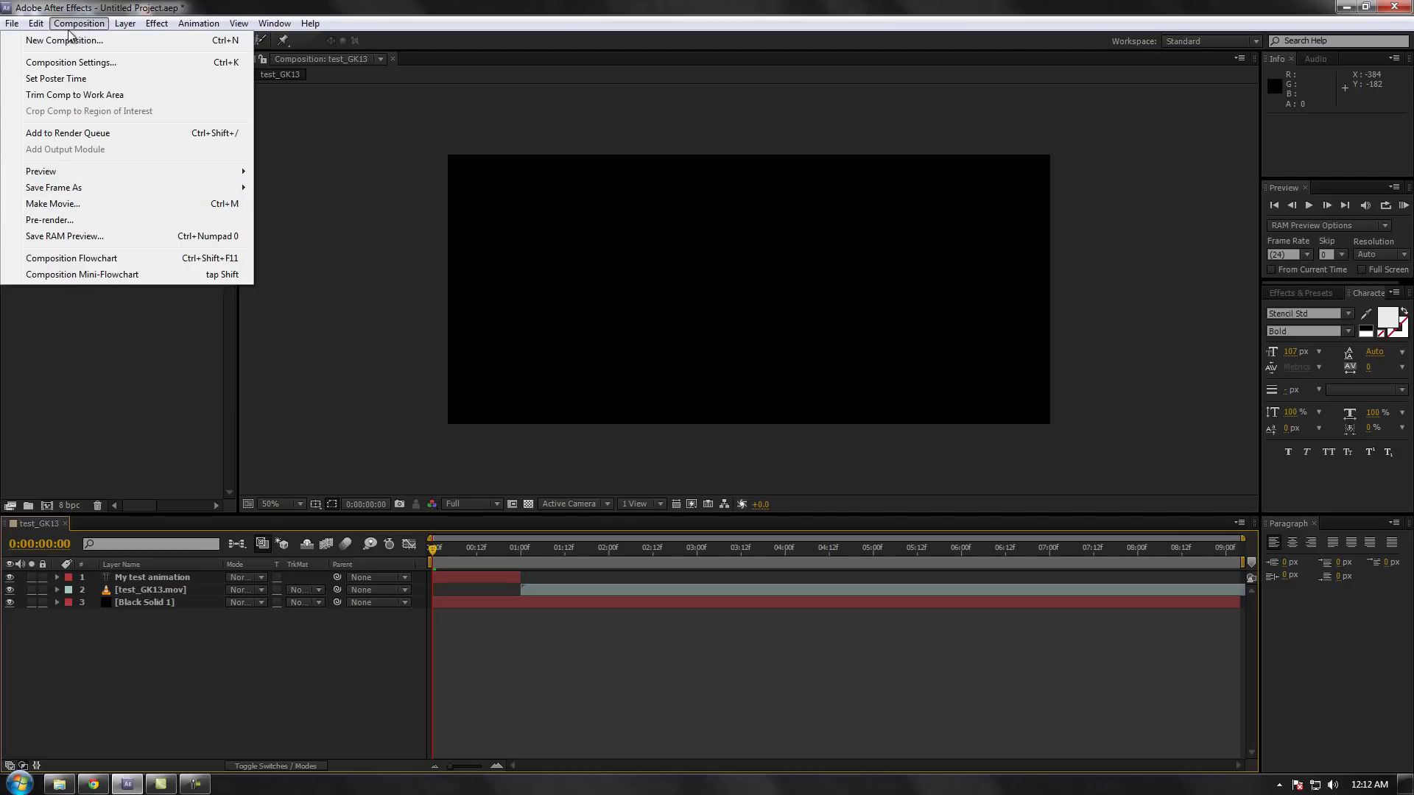
left_click(63, 205)
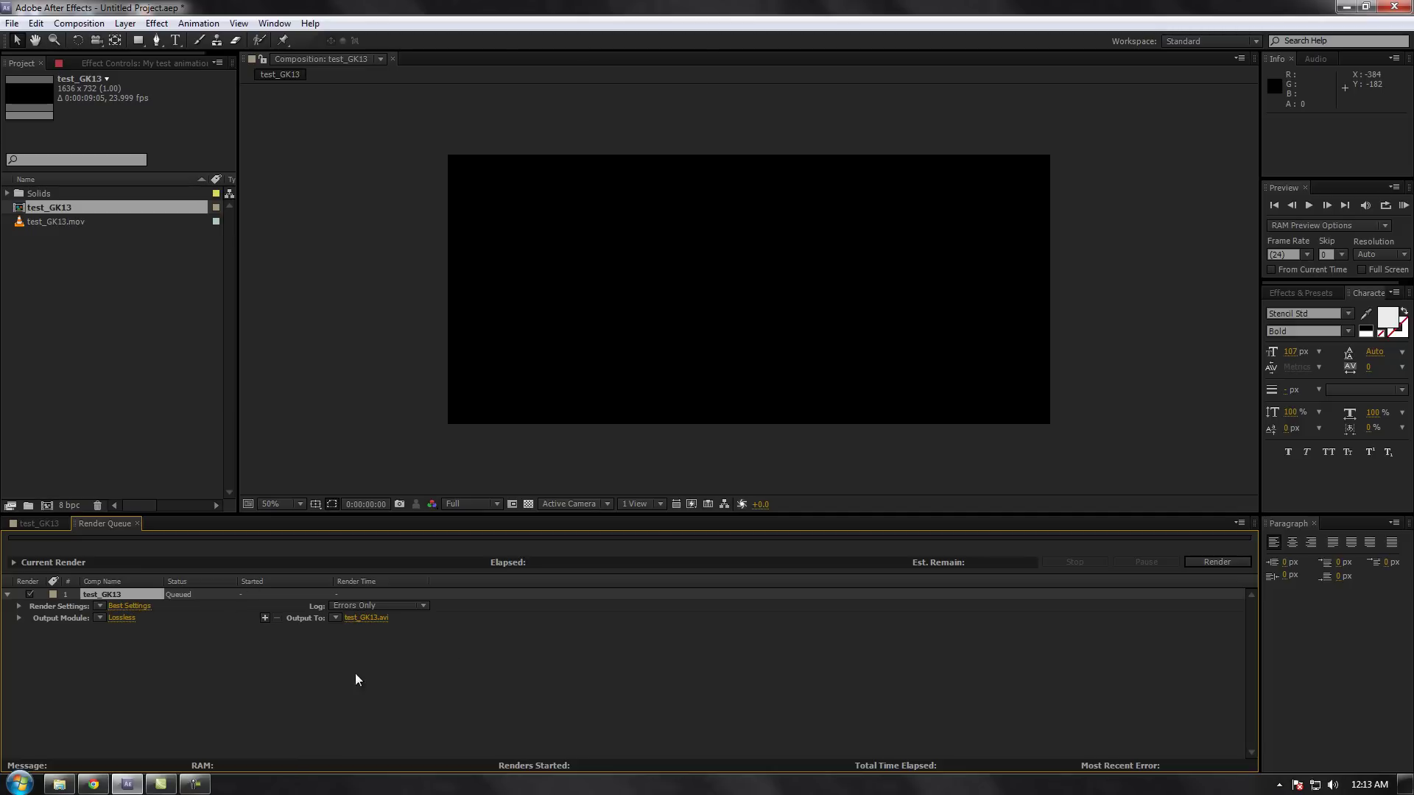
Step: Set the render output file name to sample in the Final folder
left_click(360, 619)
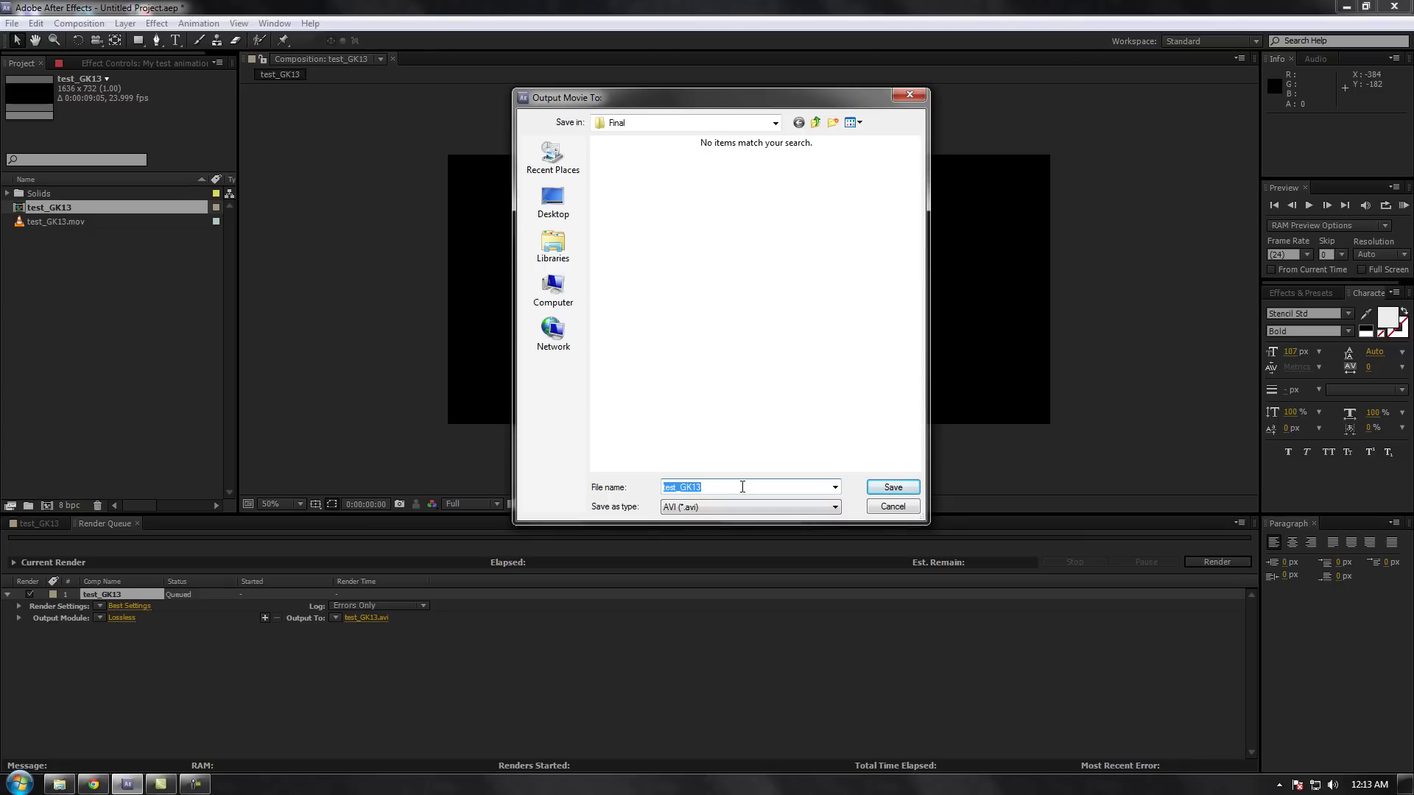
type("sample")
key("Return")
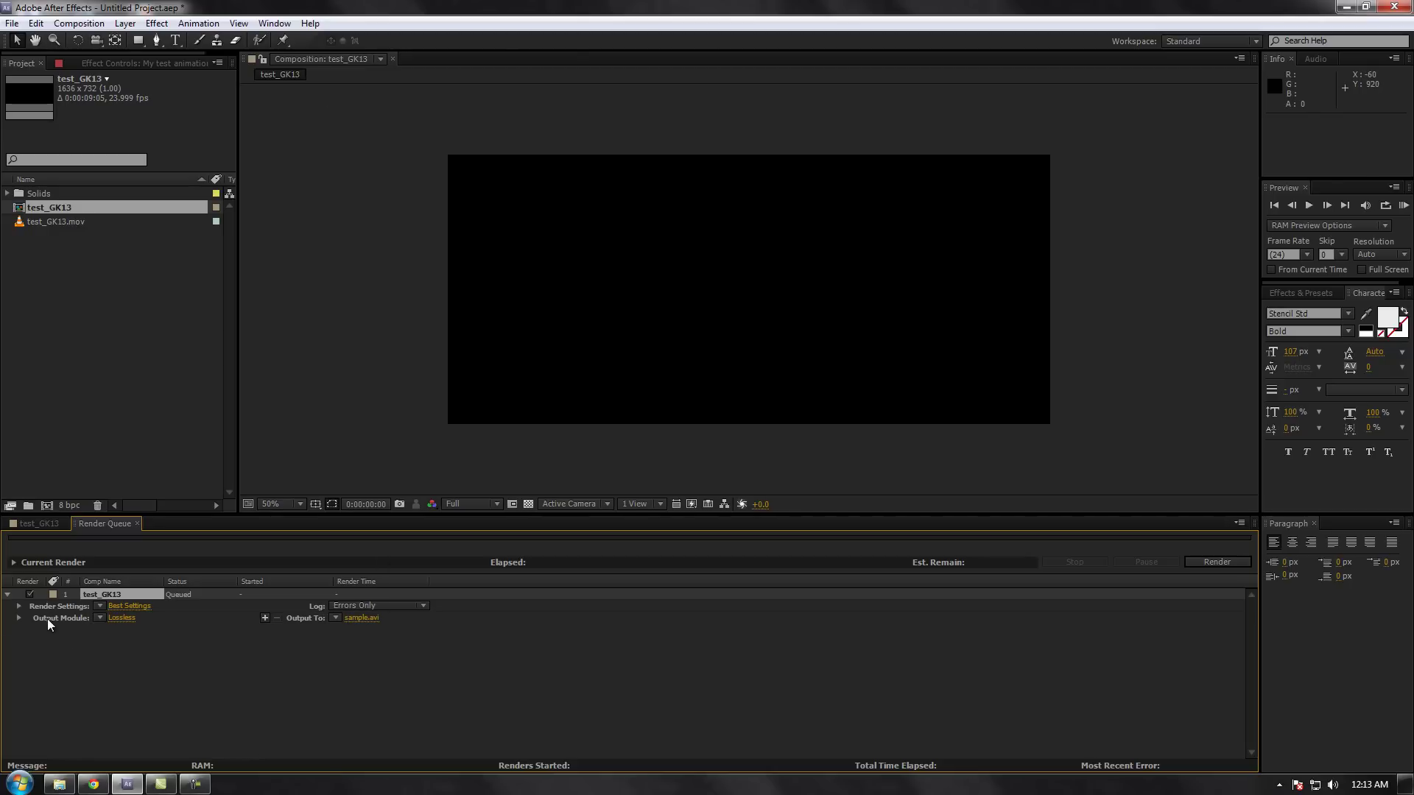
Step: Set the render's output module to QuickTime format with the Sorenson Video 3 codec, and enable audio output
left_click(119, 618)
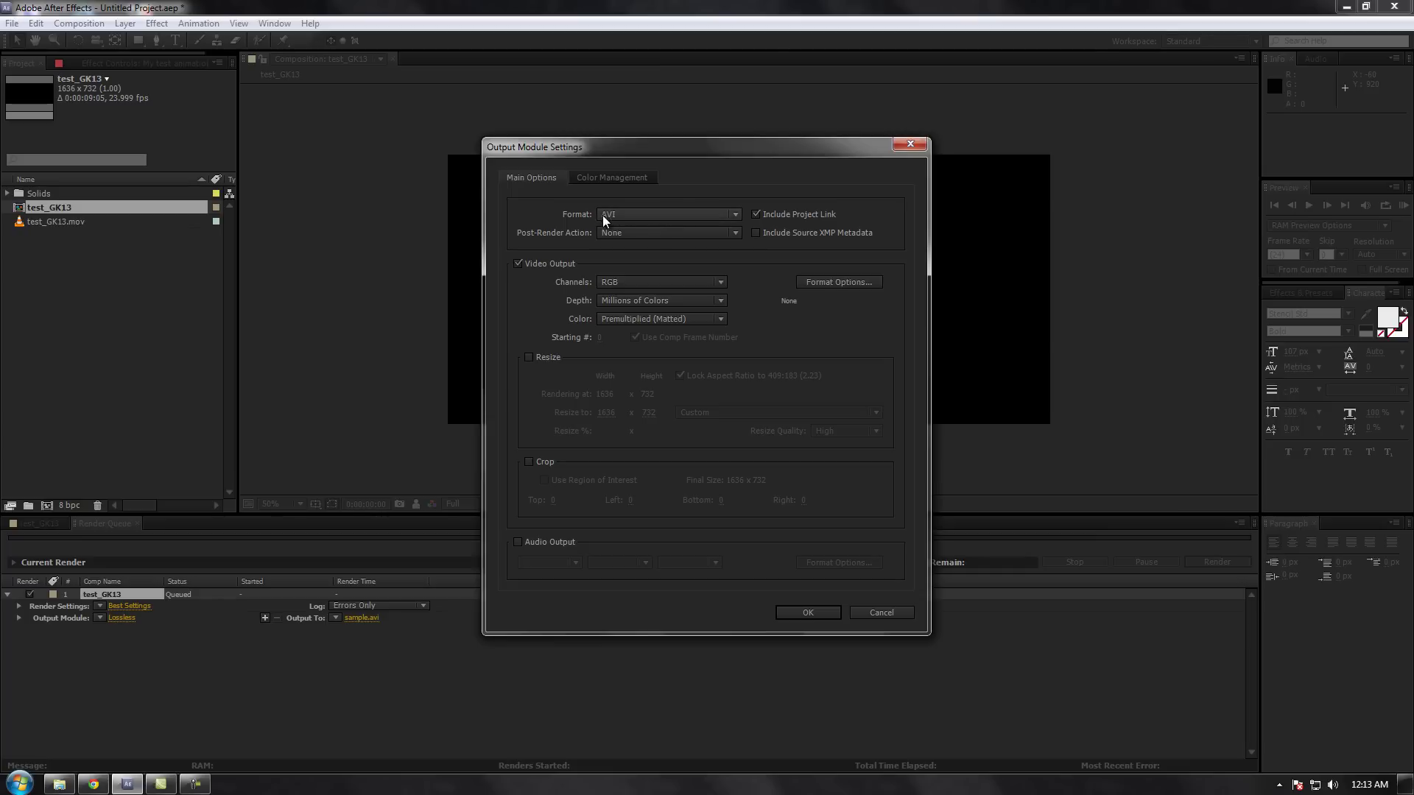
left_click(737, 218)
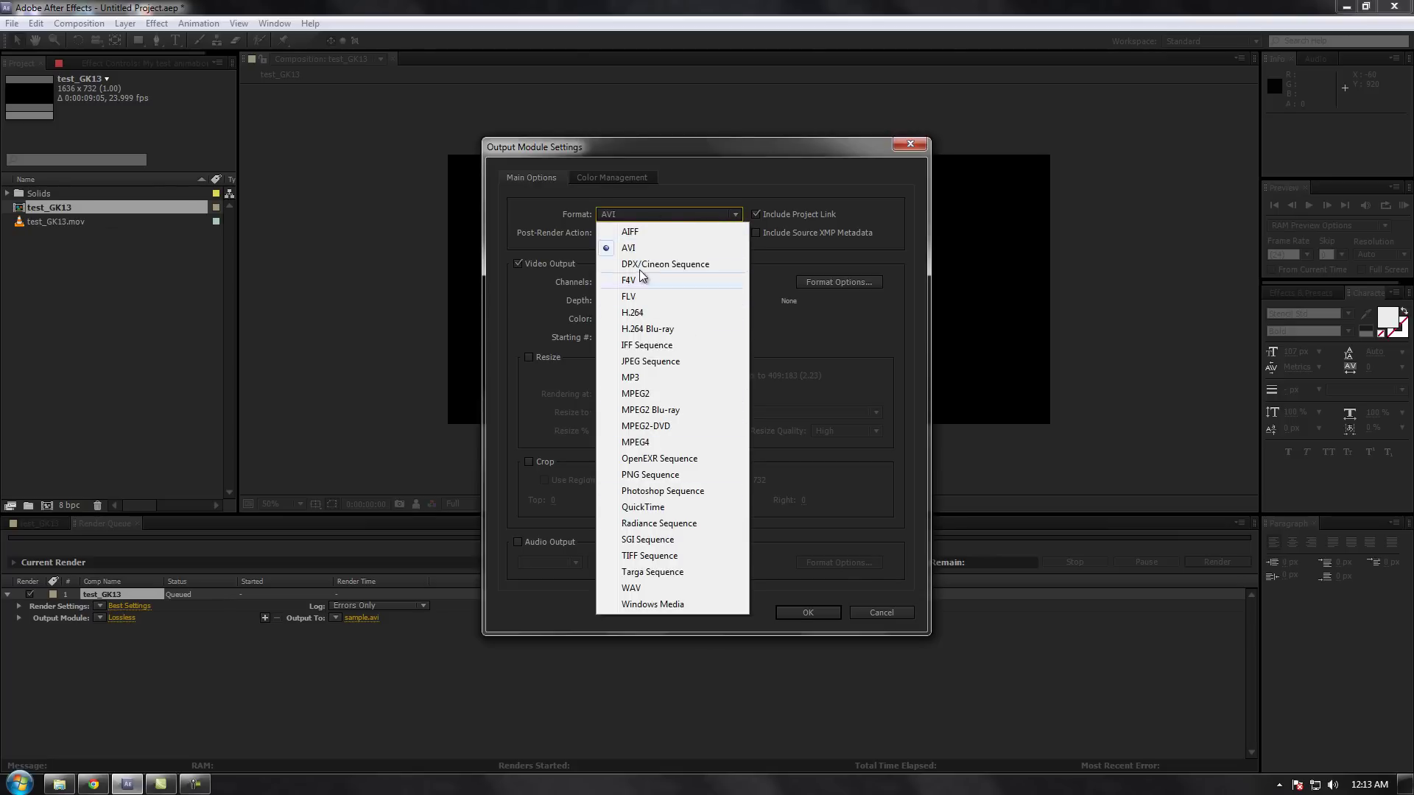
left_click(642, 508)
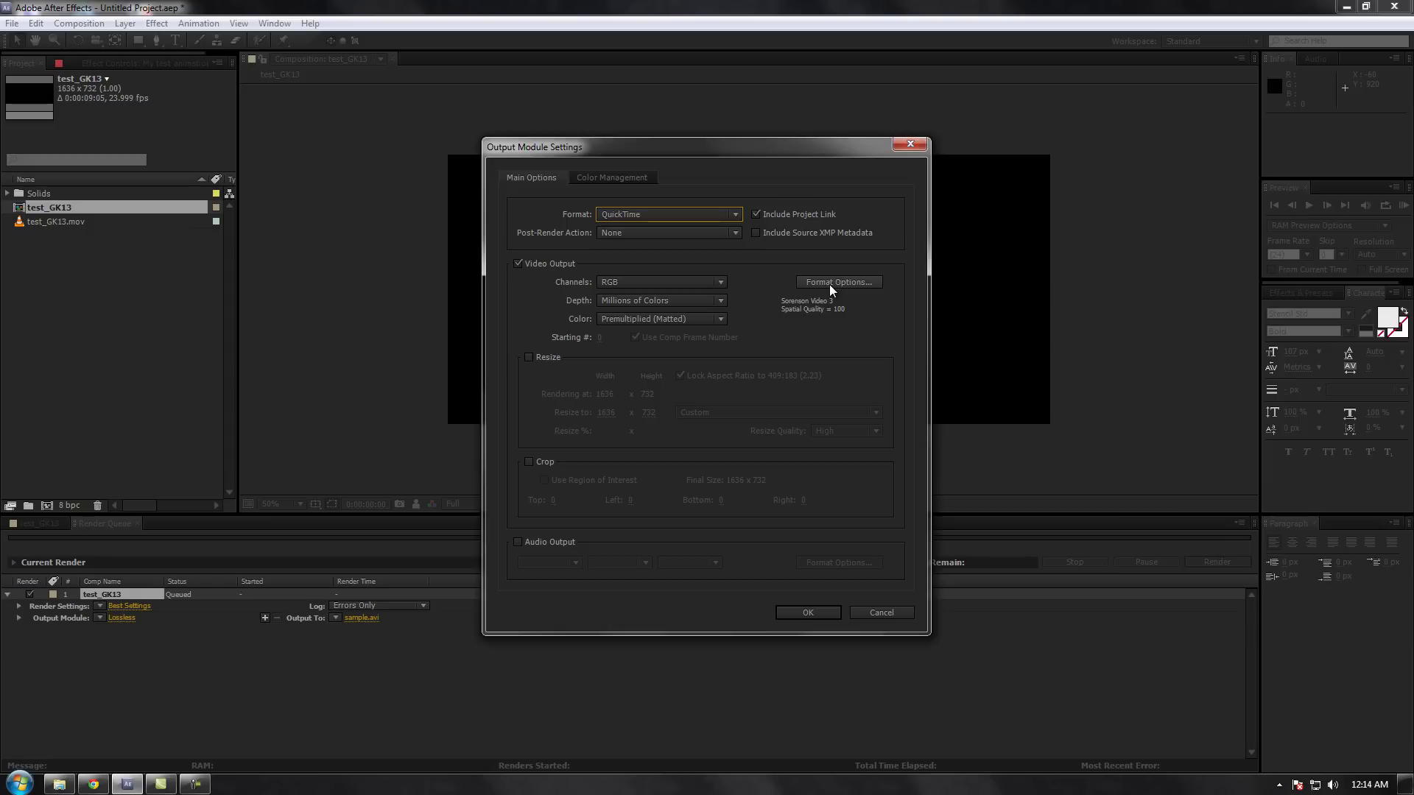
left_click(830, 285)
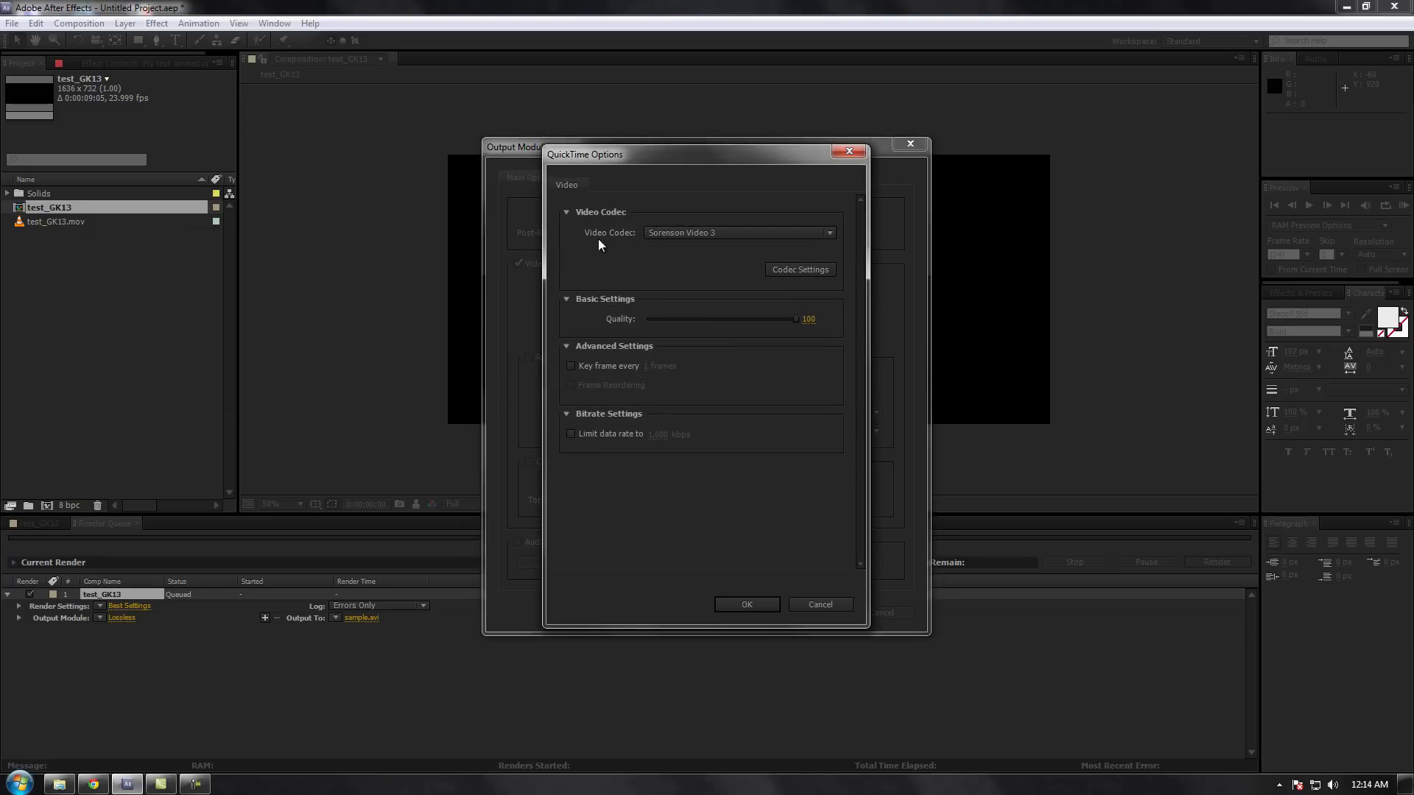
left_click(747, 237)
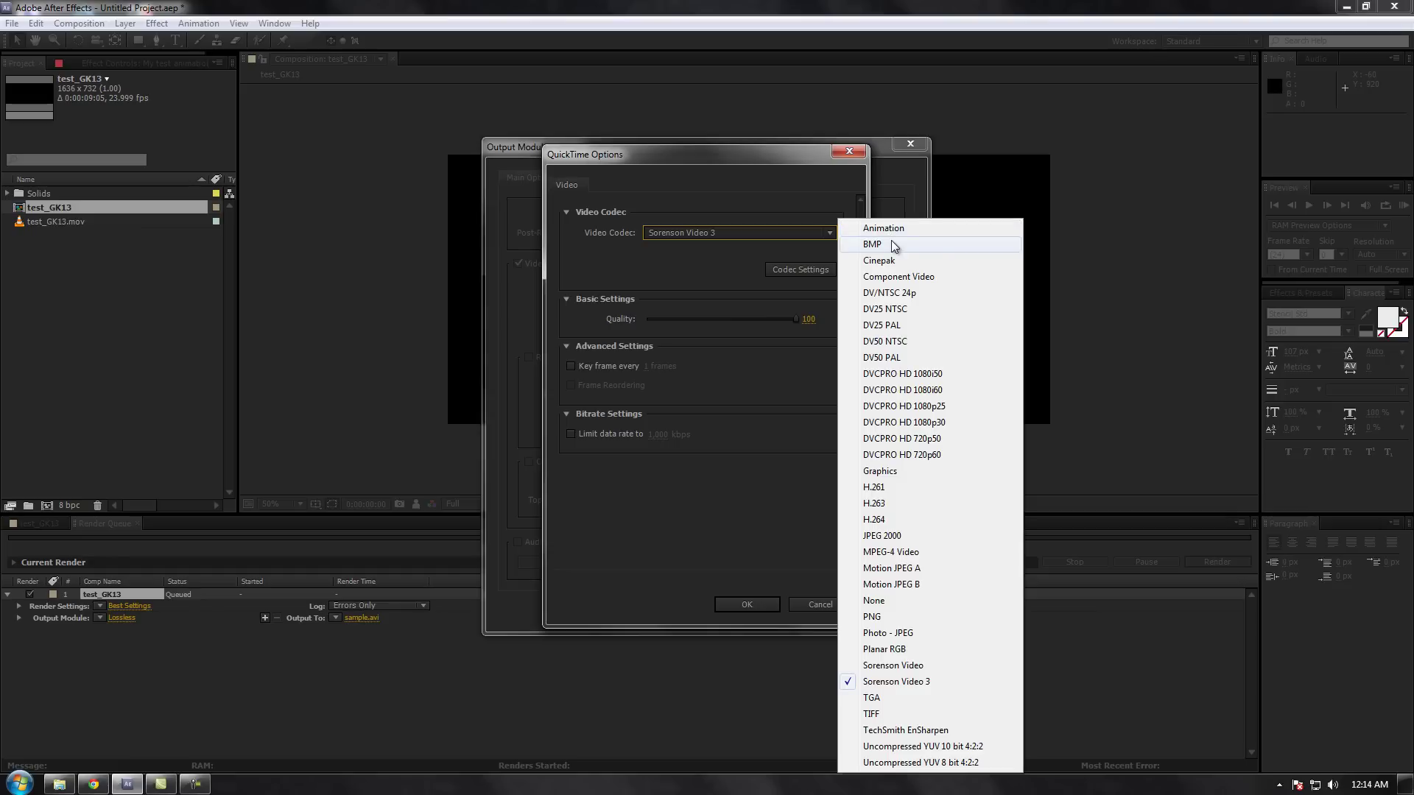
left_click(911, 682)
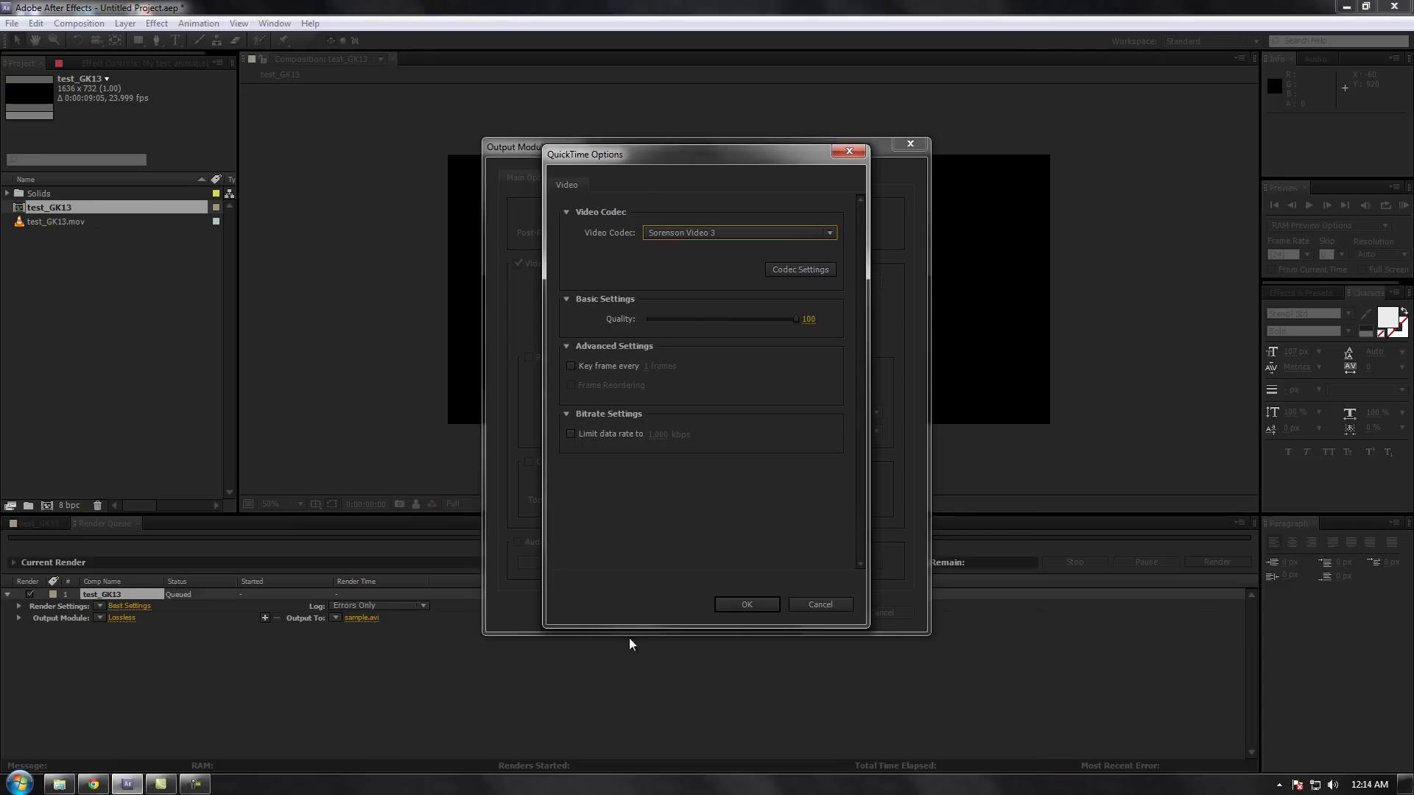
left_click(746, 604)
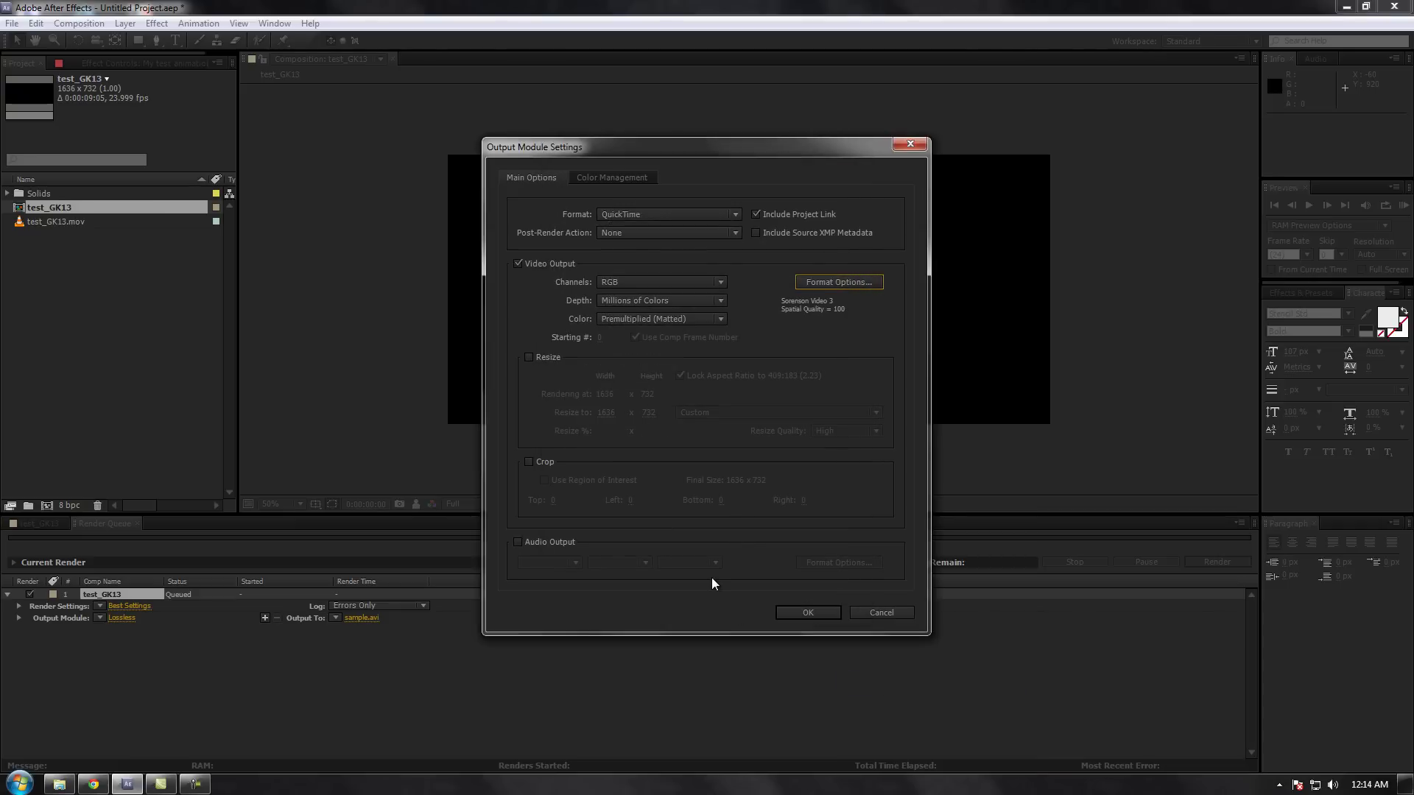
left_click(540, 542)
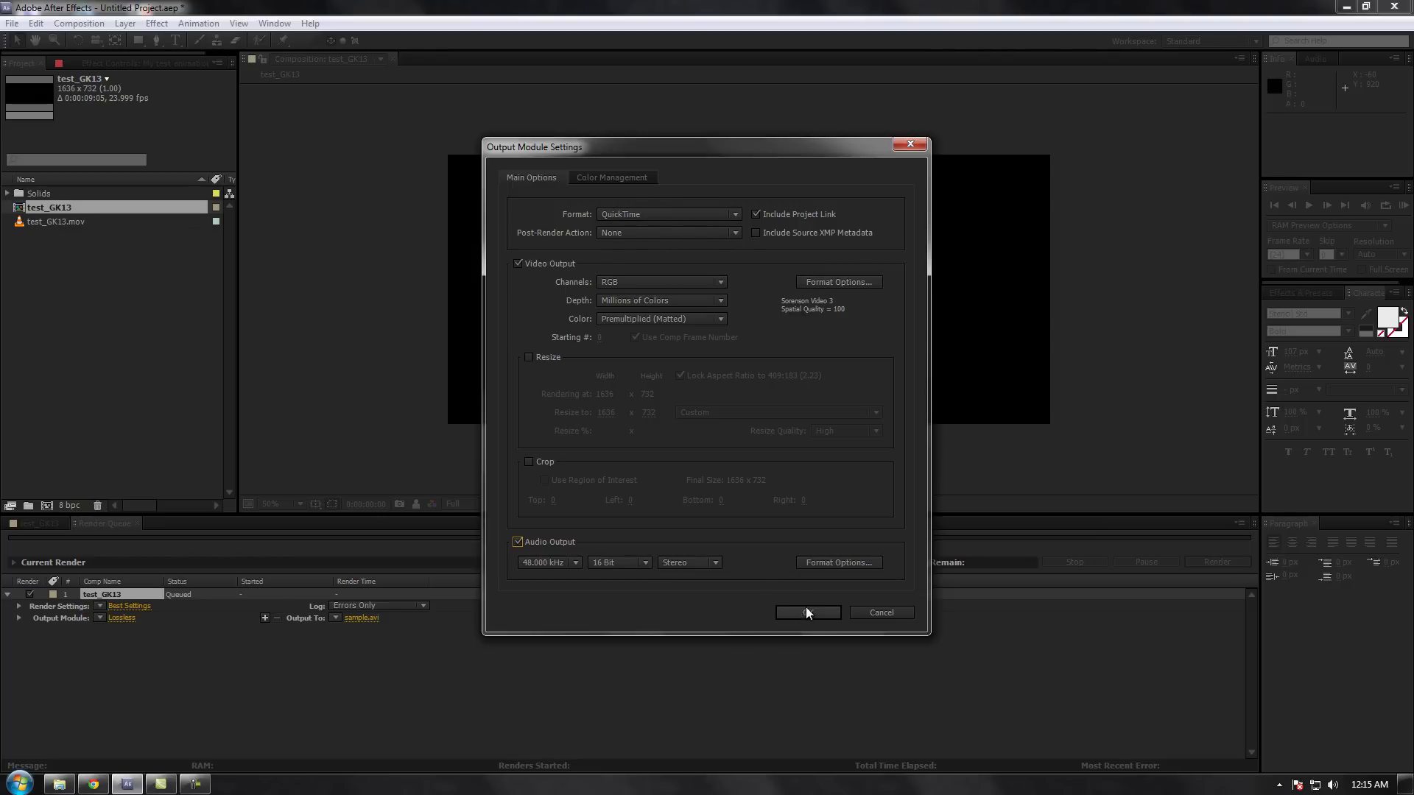
Step: Resize the render output to 1280 x 720 with the aspect ratio unlocked, and check the saved output module settings
left_click(529, 357)
left_click(604, 413)
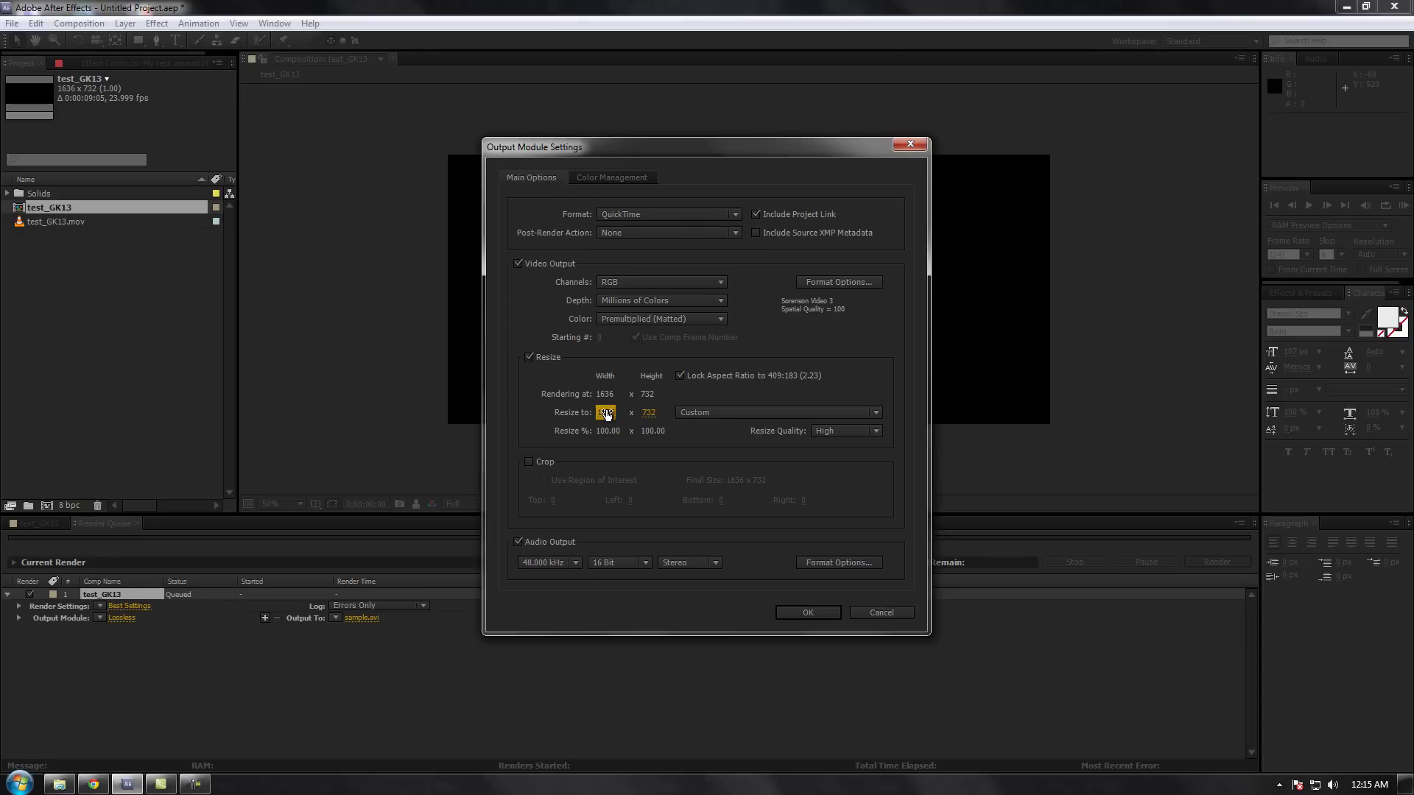
left_click(606, 414)
type("1280")
key("Return")
left_click(649, 414)
type("720")
key("Return")
left_click(608, 412)
type("1")
left_click(680, 376)
left_click(648, 412)
key("Return")
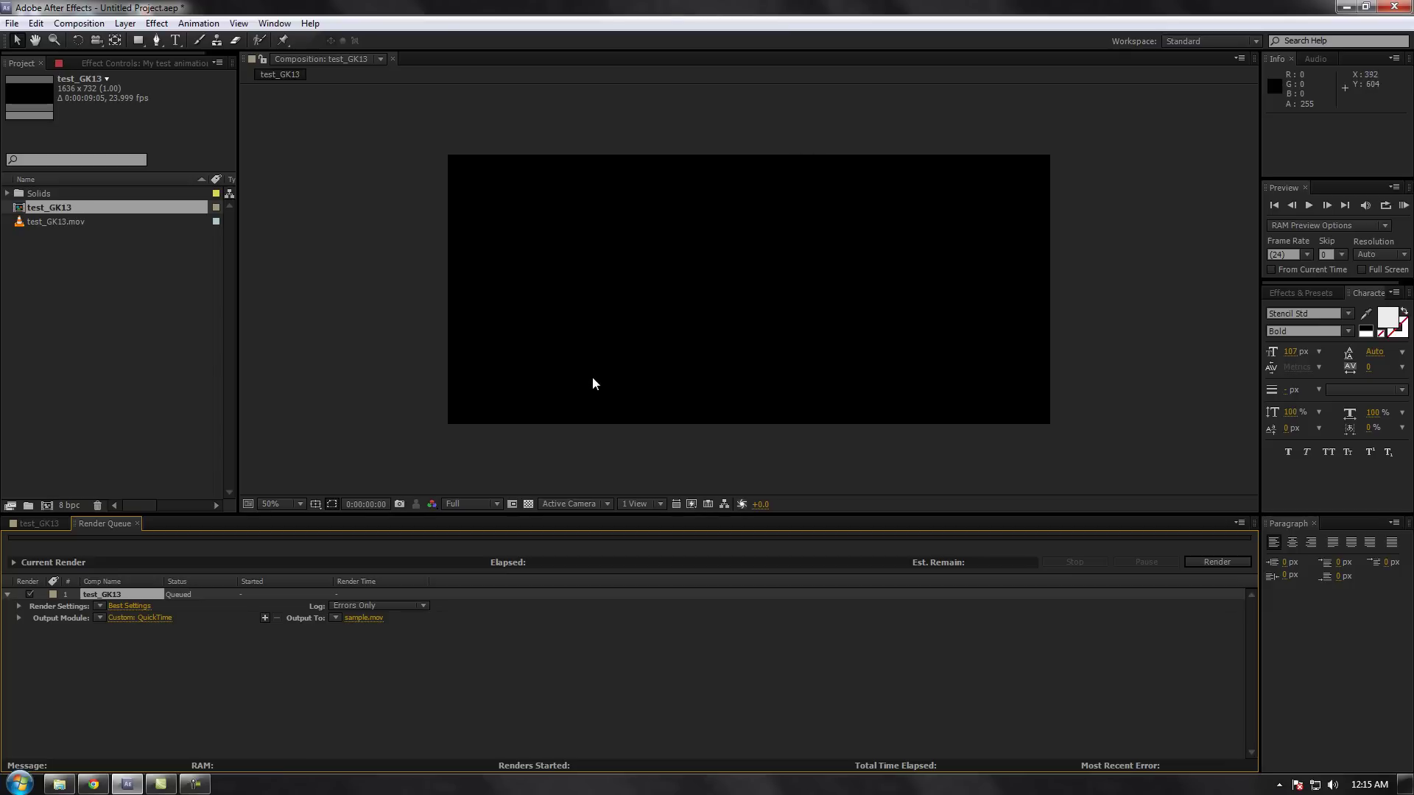
left_click(148, 617)
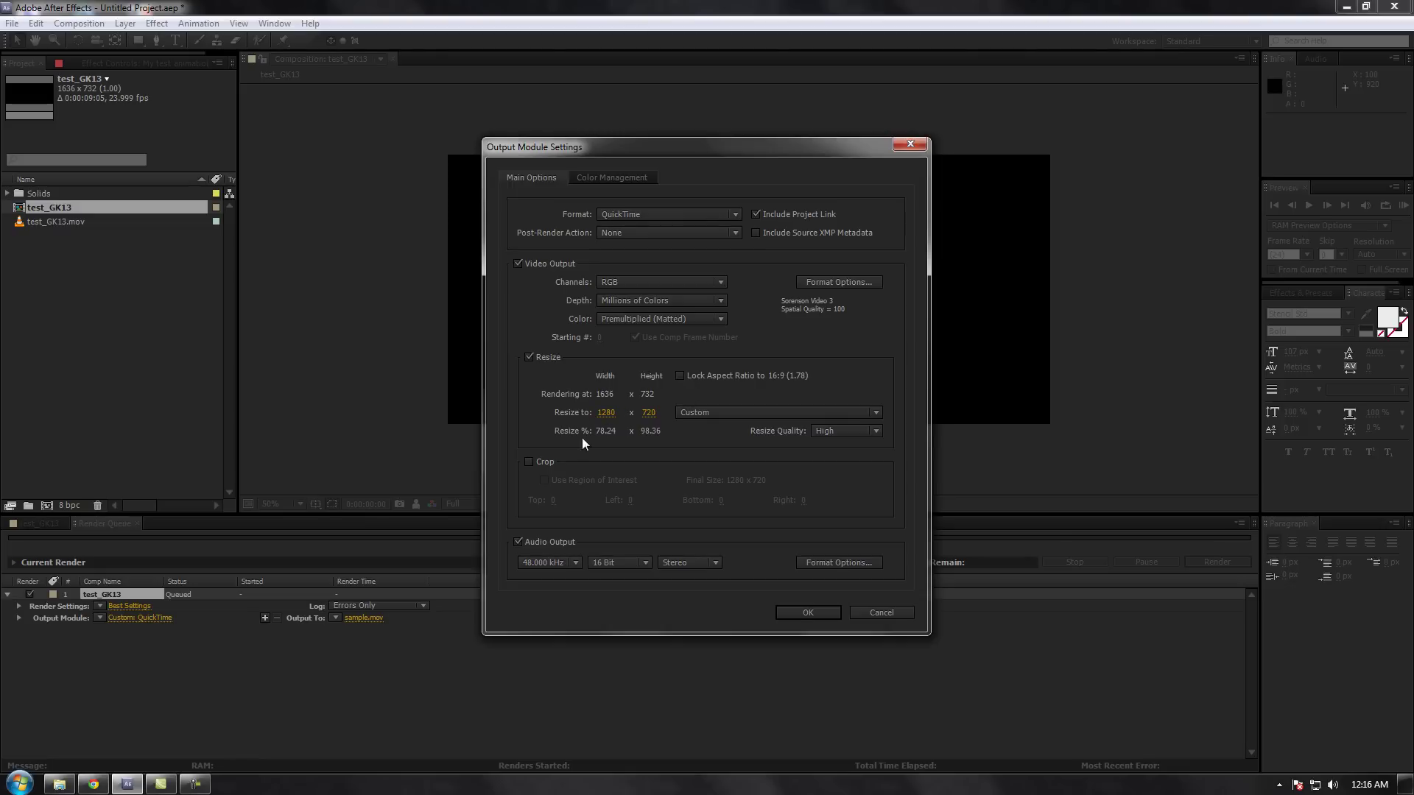
left_click(803, 613)
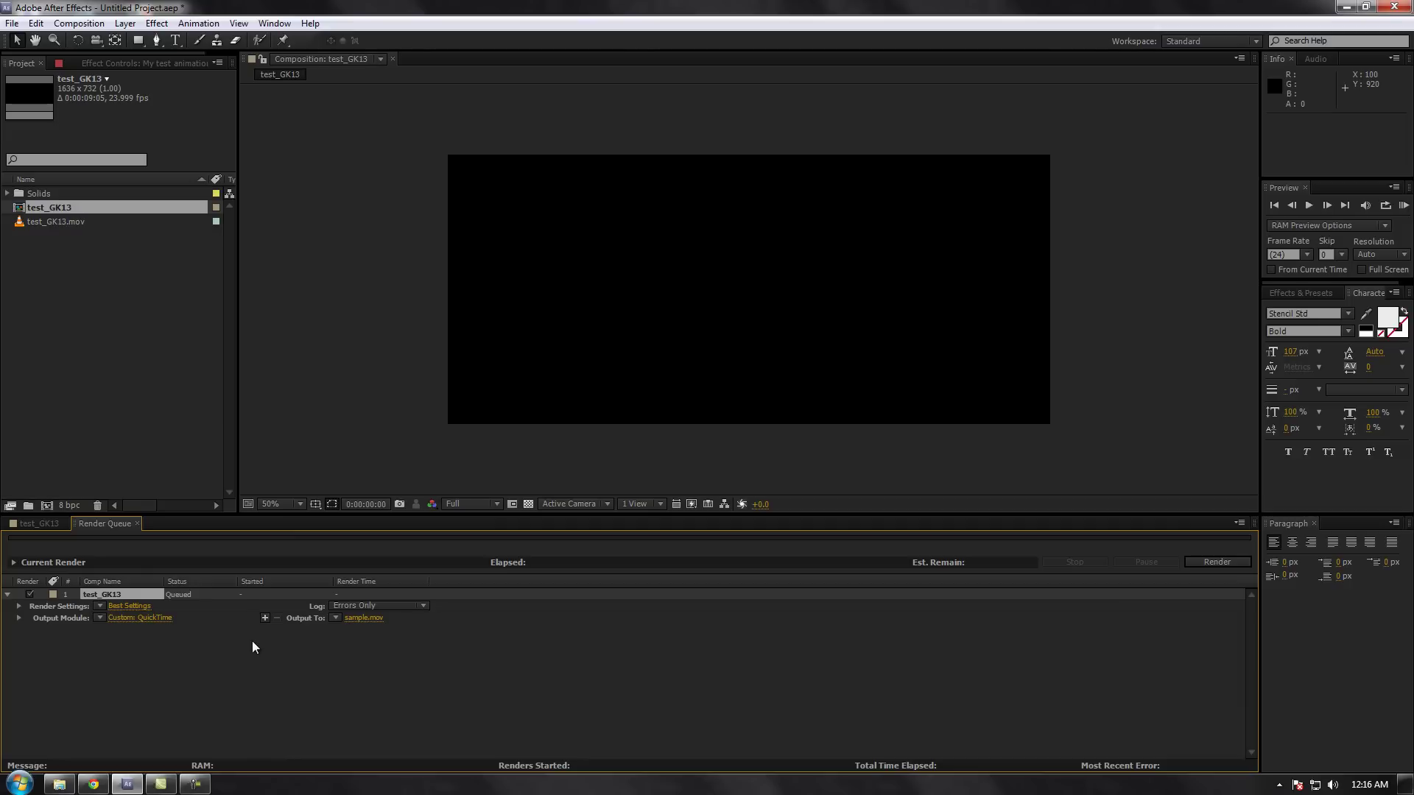
Step: Keep Best quality and Full resolution in the render settings, and render the test_GK13 composition
left_click(136, 606)
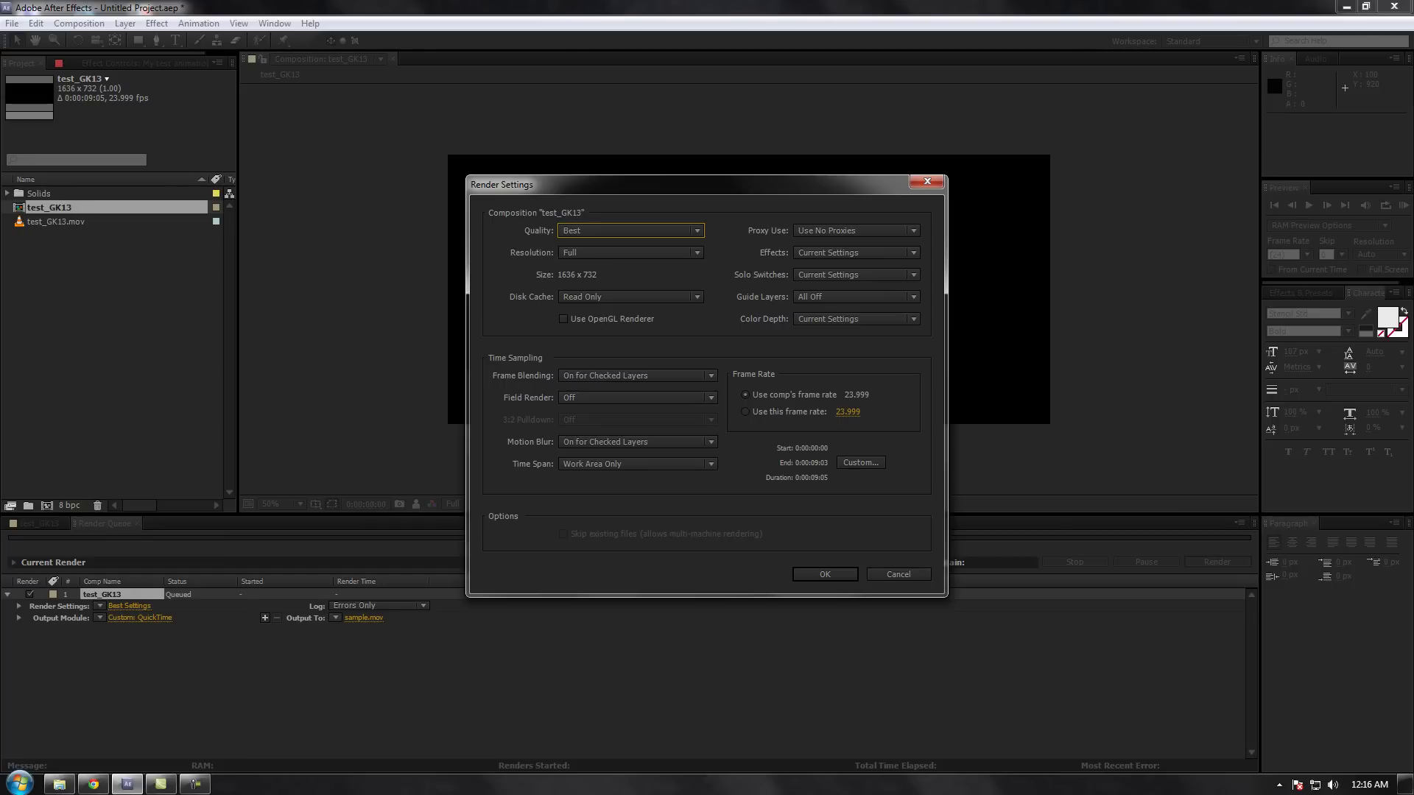
left_click(636, 233)
left_click(636, 233)
left_click(634, 252)
left_click(634, 254)
left_click(628, 252)
left_click(628, 253)
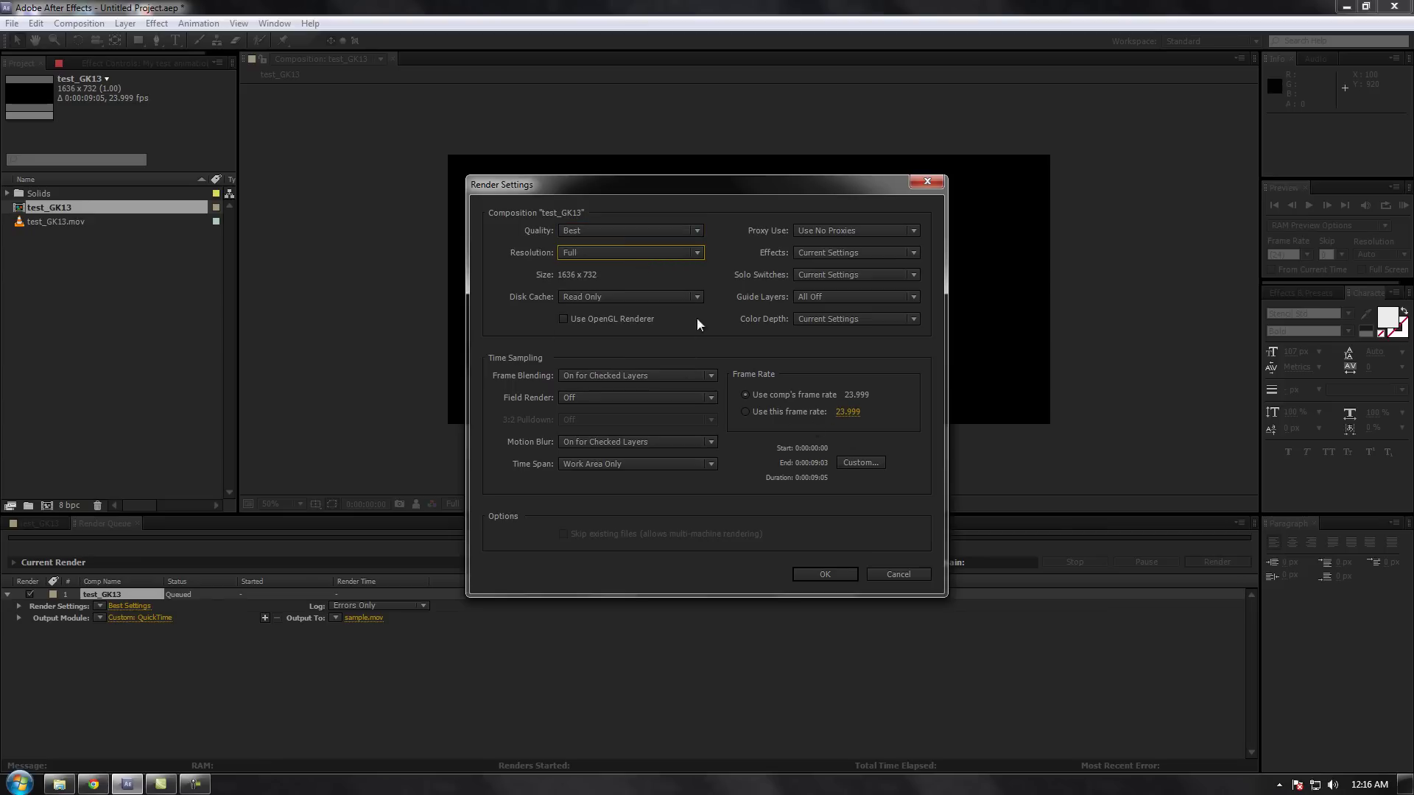
left_click(825, 574)
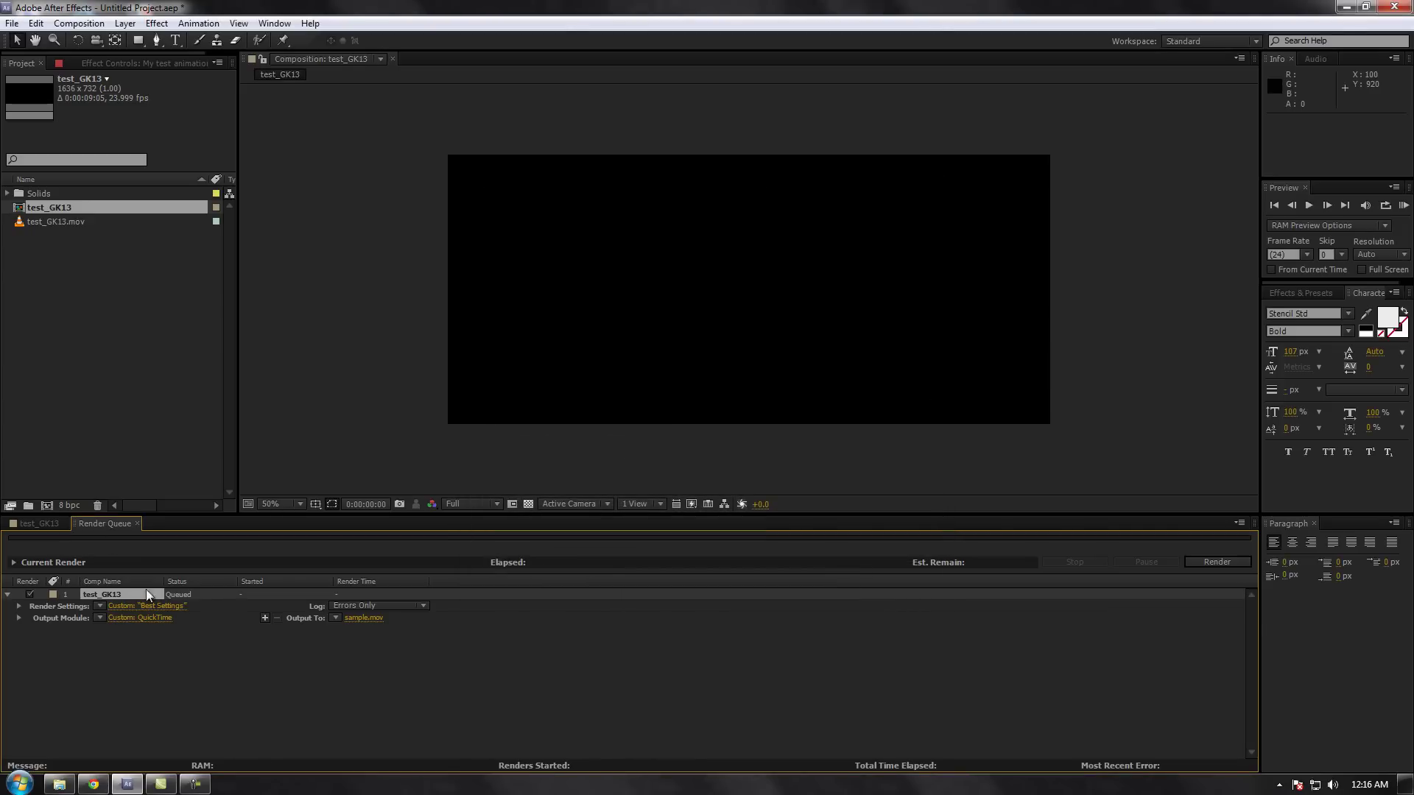
left_click(1217, 562)
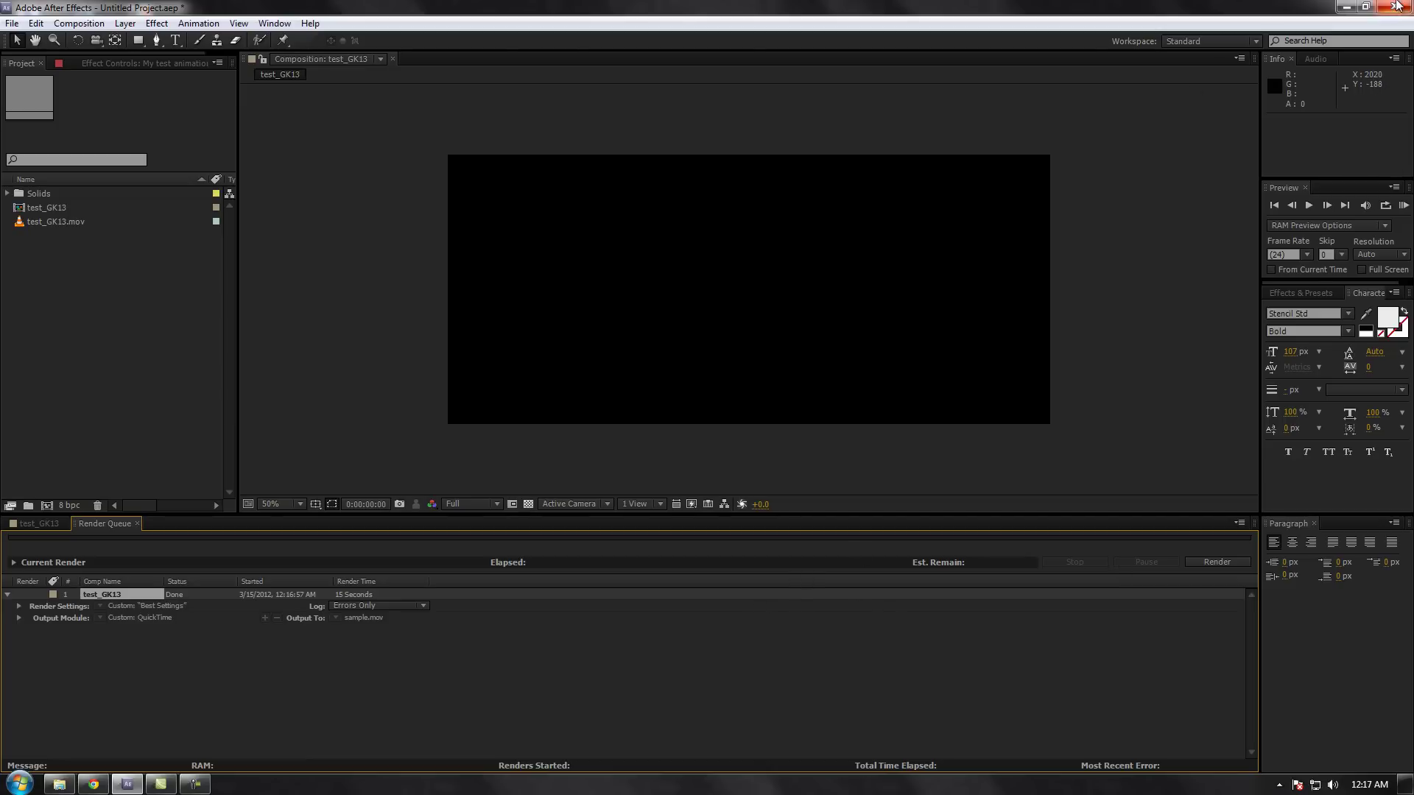
Step: Minimize After Effects, switch to the Final folder in Windows Explorer and select the rendered sample movie
left_click(1344, 8)
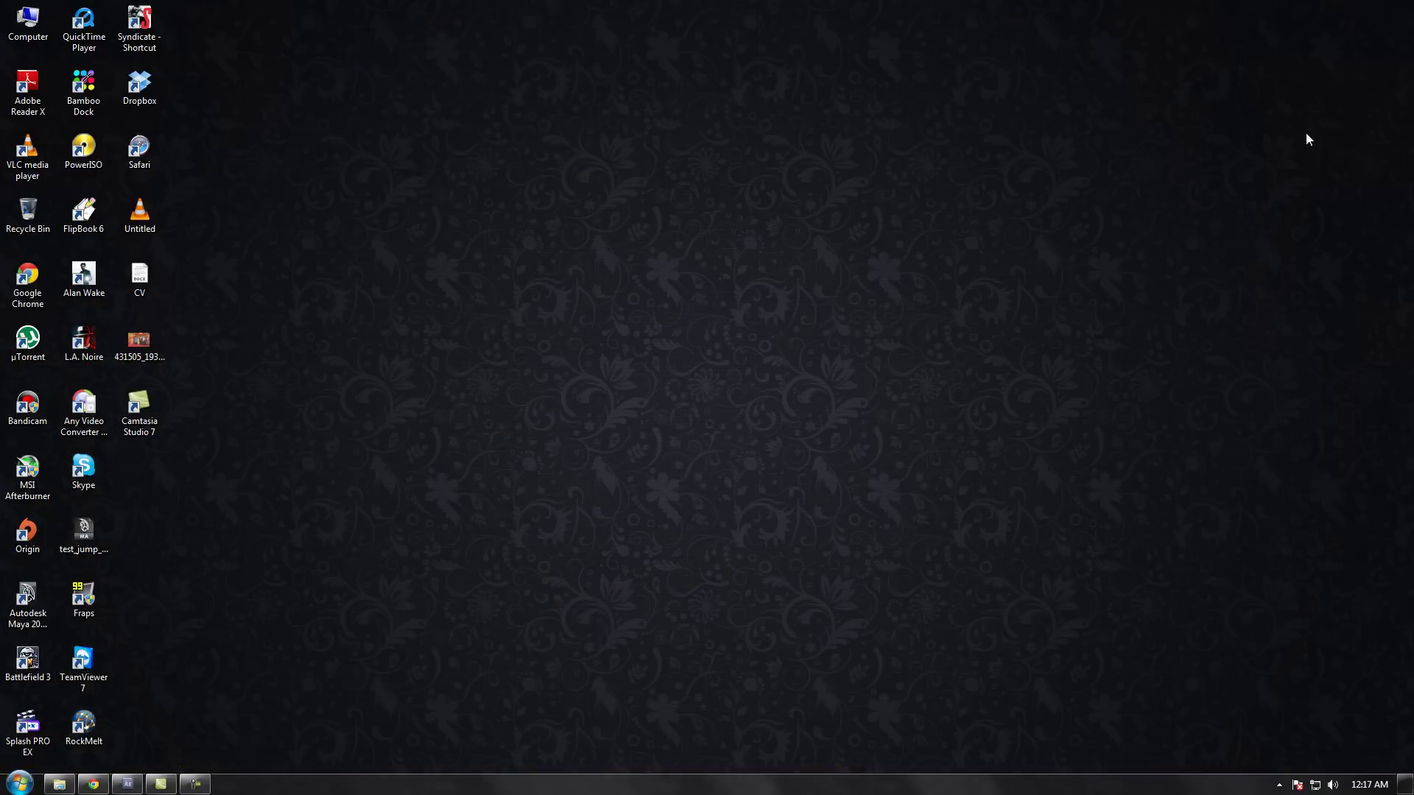
left_click(60, 784)
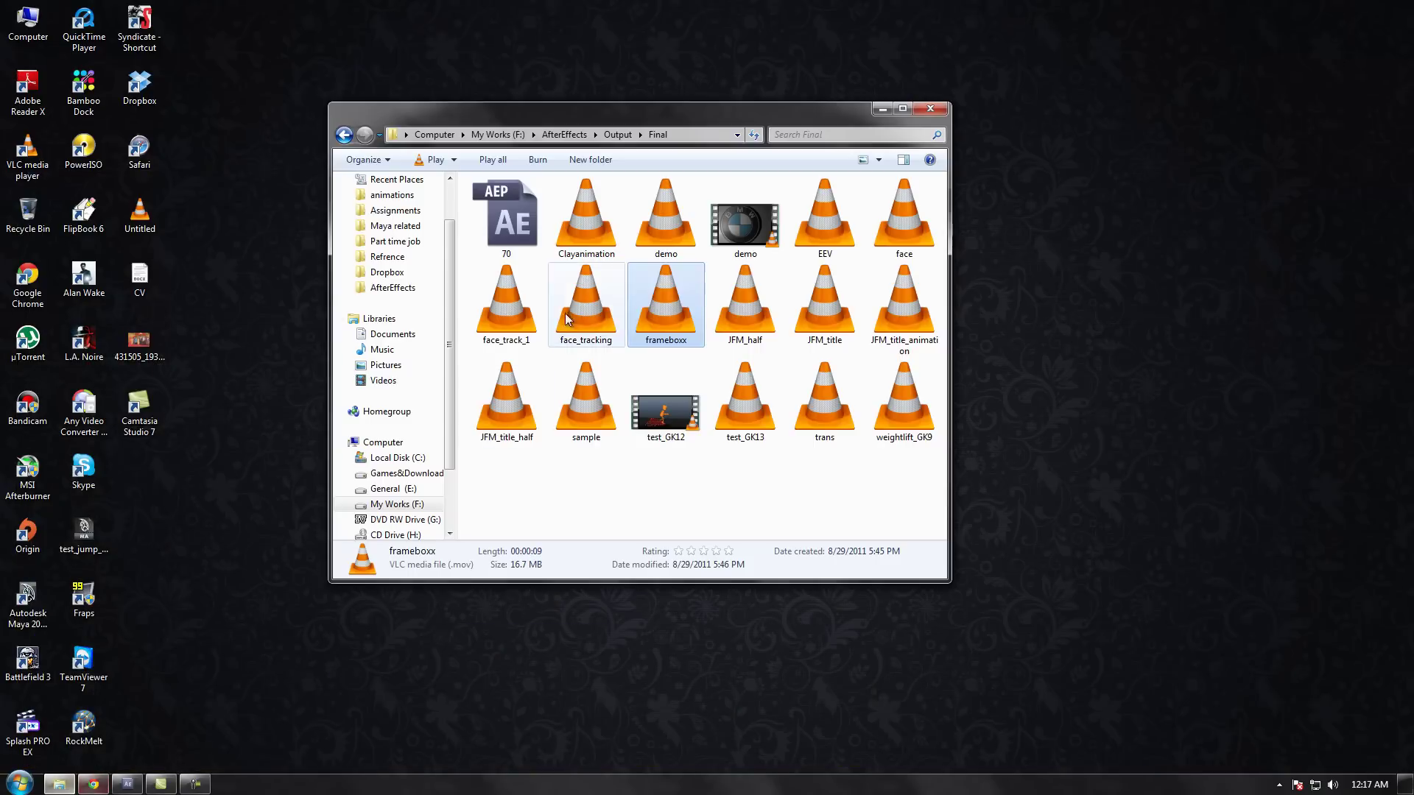
left_click(692, 475)
left_click(577, 414)
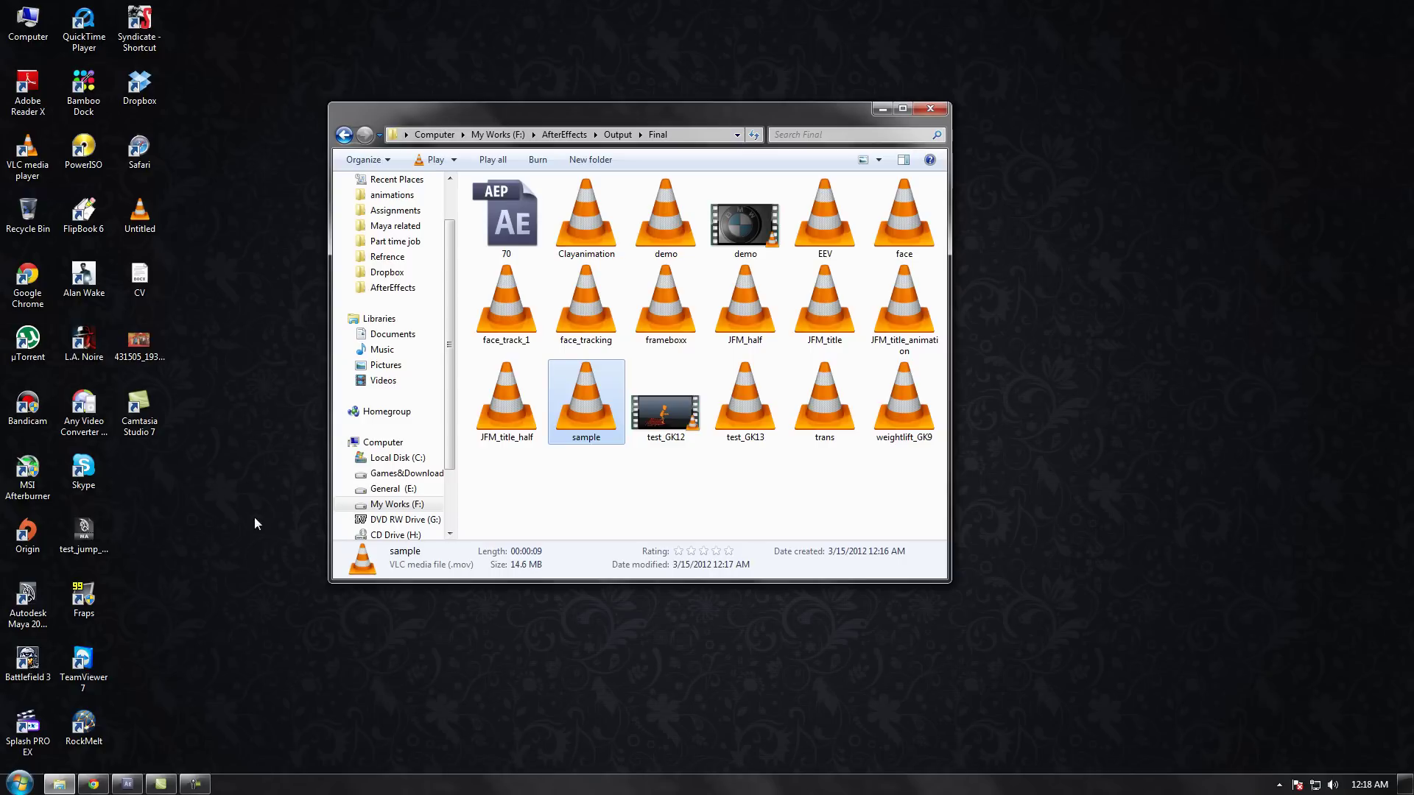
Step: Launch Any Video Converter Professional, dismiss its update notice, and add the sample movie from the Final folder to its conversion list
double_click(81, 427)
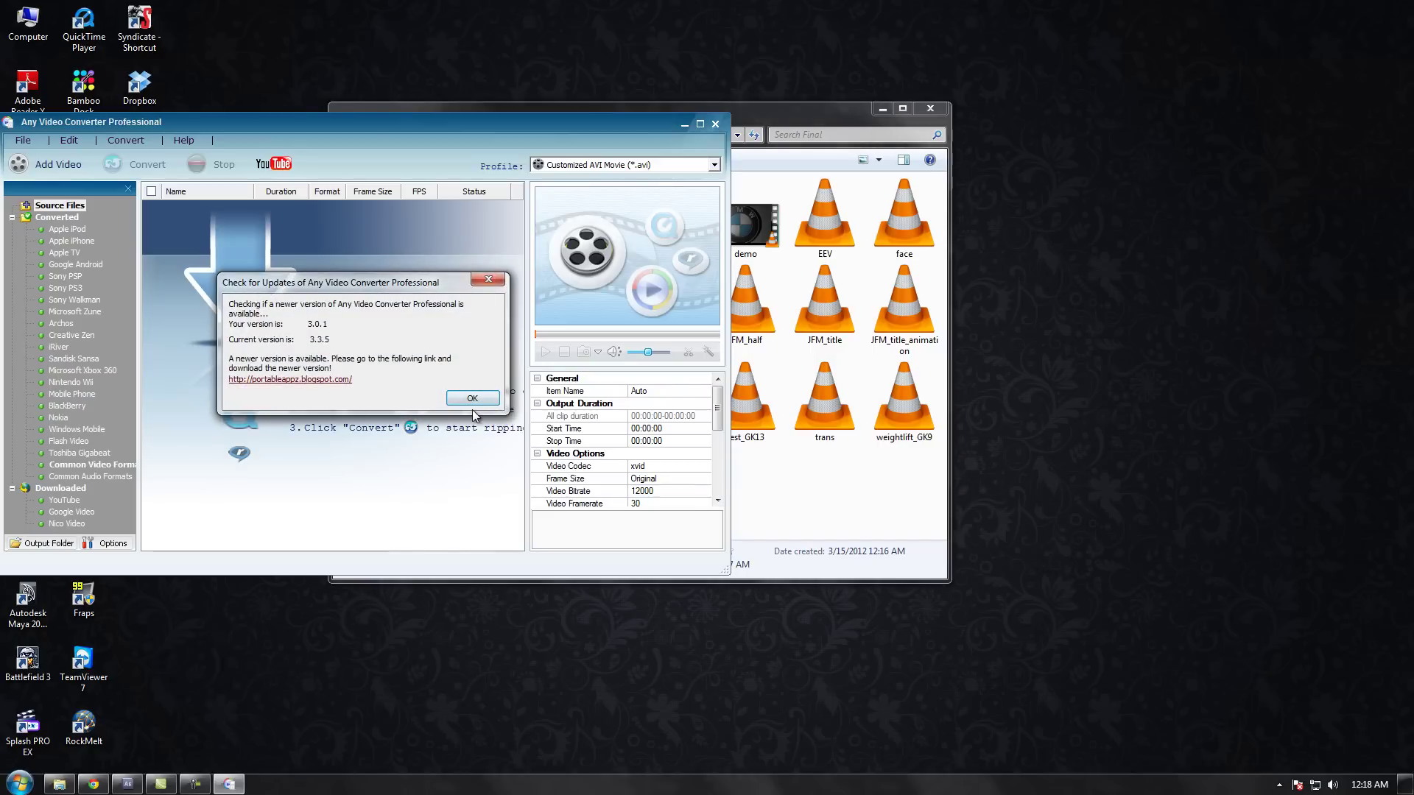
left_click(464, 398)
left_click_drag(776, 111, 1192, 140)
mouse_move(501, 129)
left_mouse_down()
mouse_move(527, 121)
mouse_move(506, 168)
mouse_move(532, 146)
mouse_move(514, 151)
left_mouse_up()
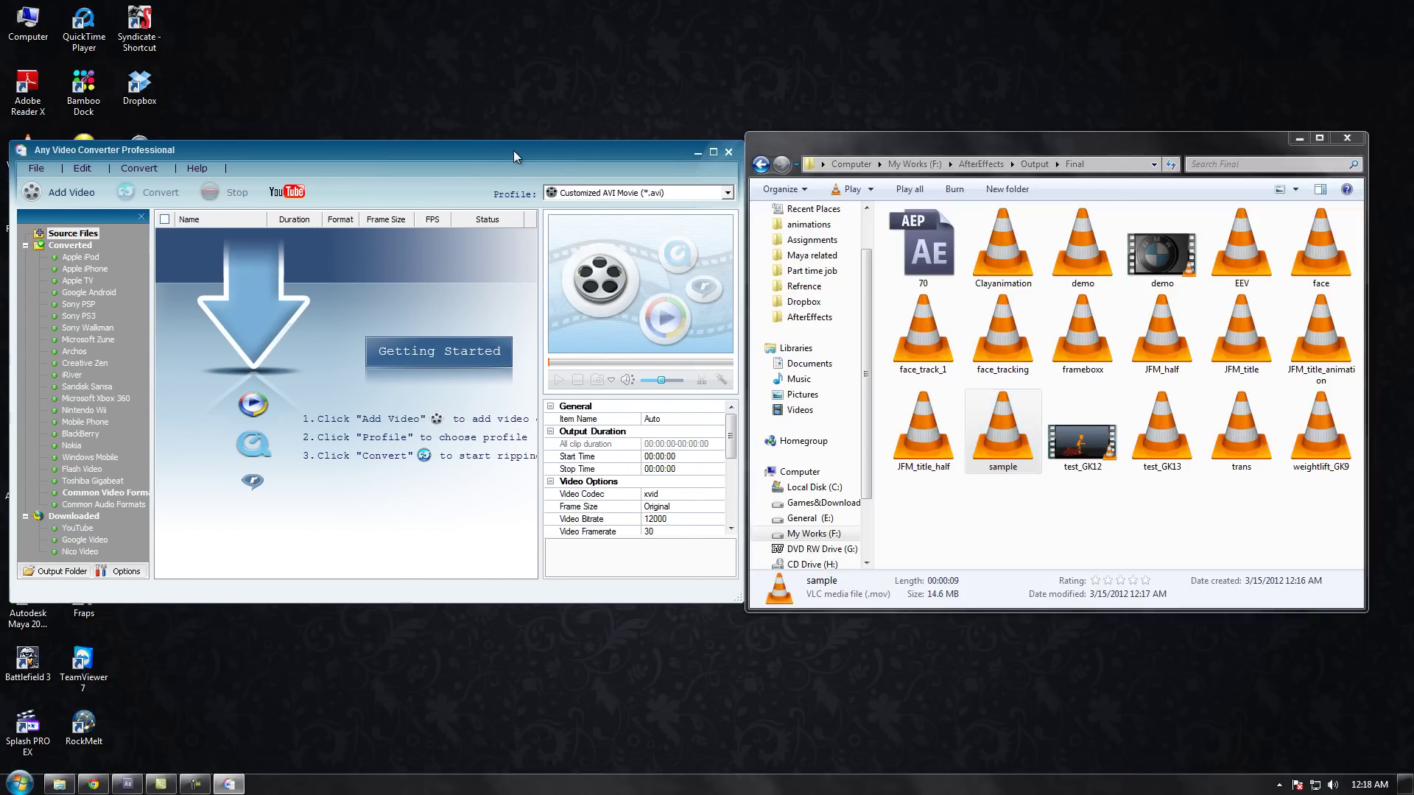
left_click(1000, 453)
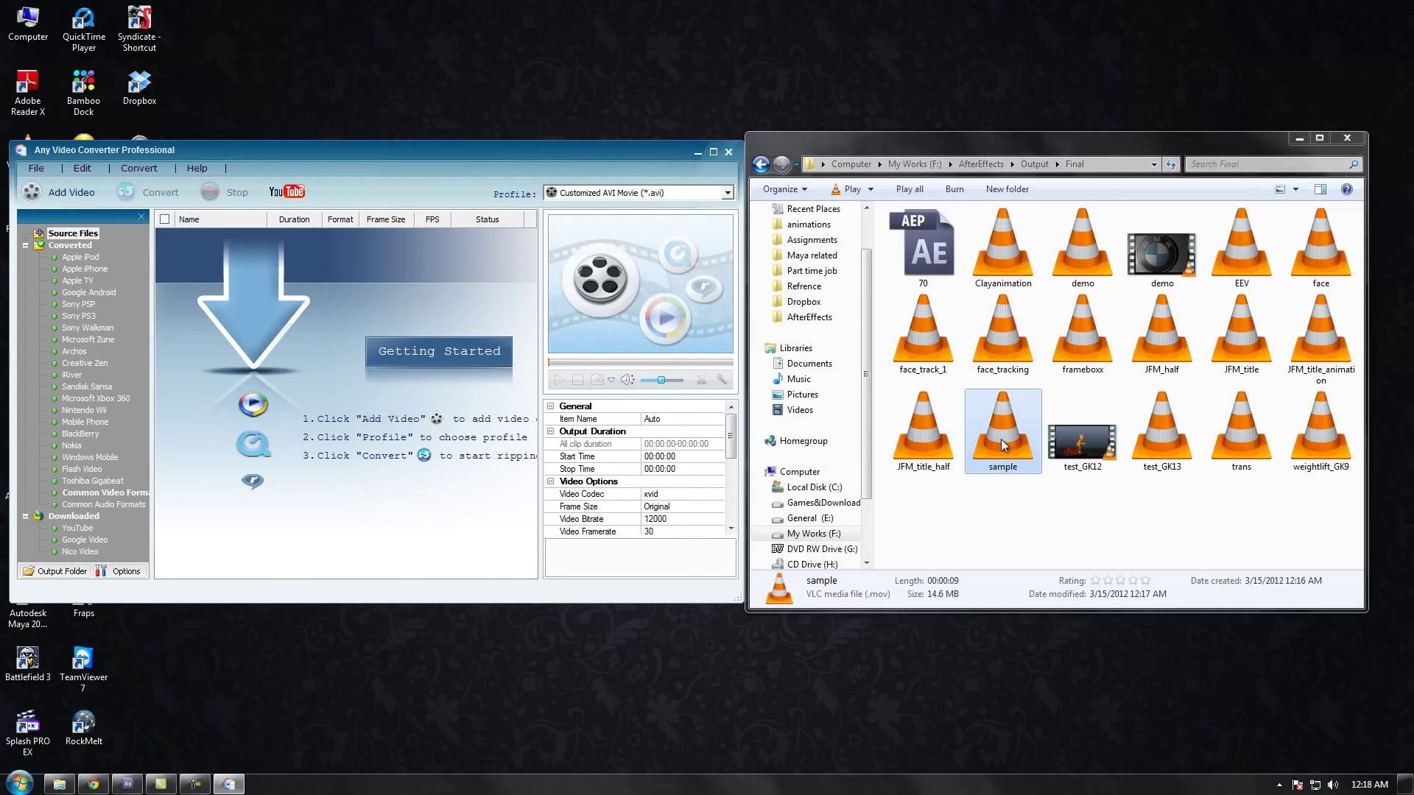
left_click_drag(1001, 439, 324, 305)
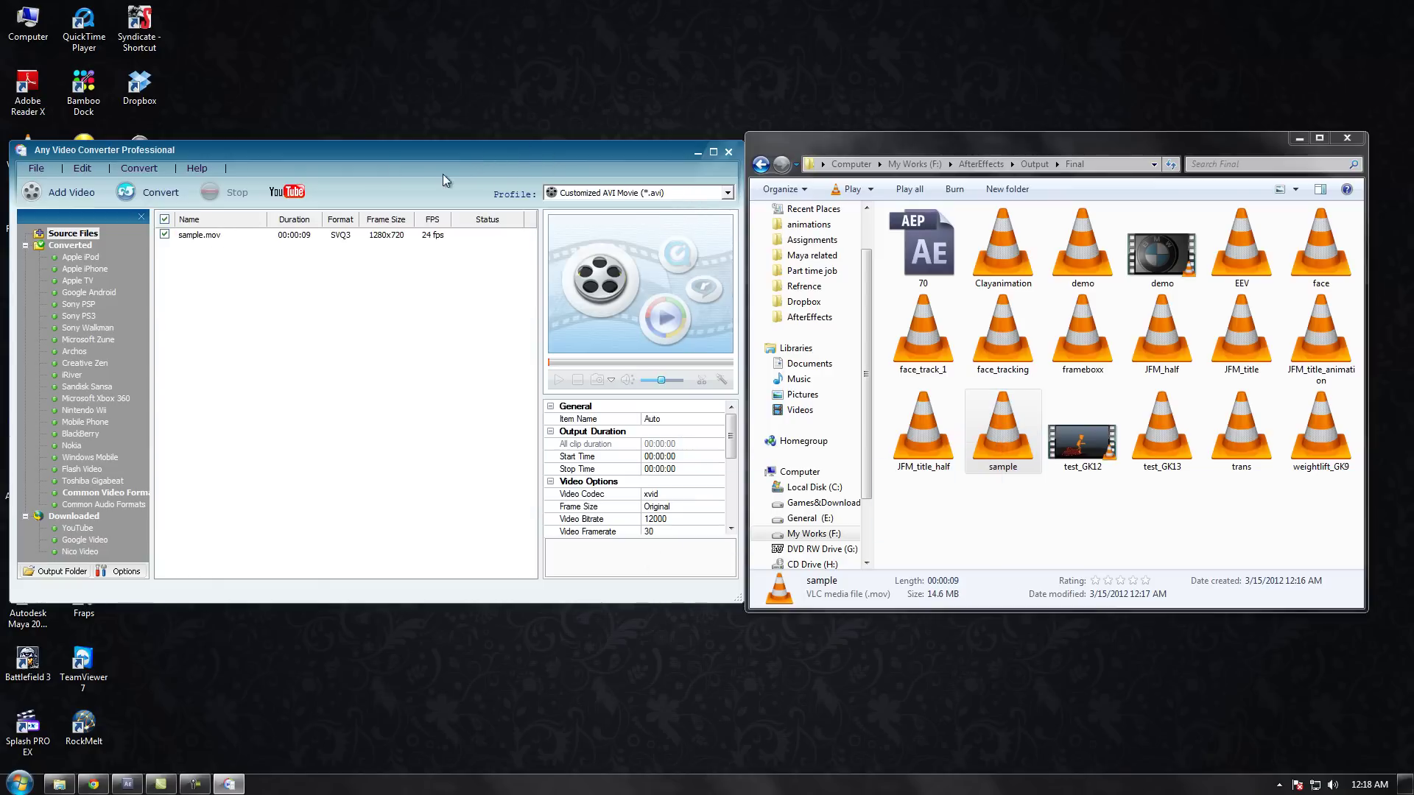
Step: Choose the Customized AVI Movie (*.avi) profile for the conversion and keep the frame size at Original
left_click(679, 193)
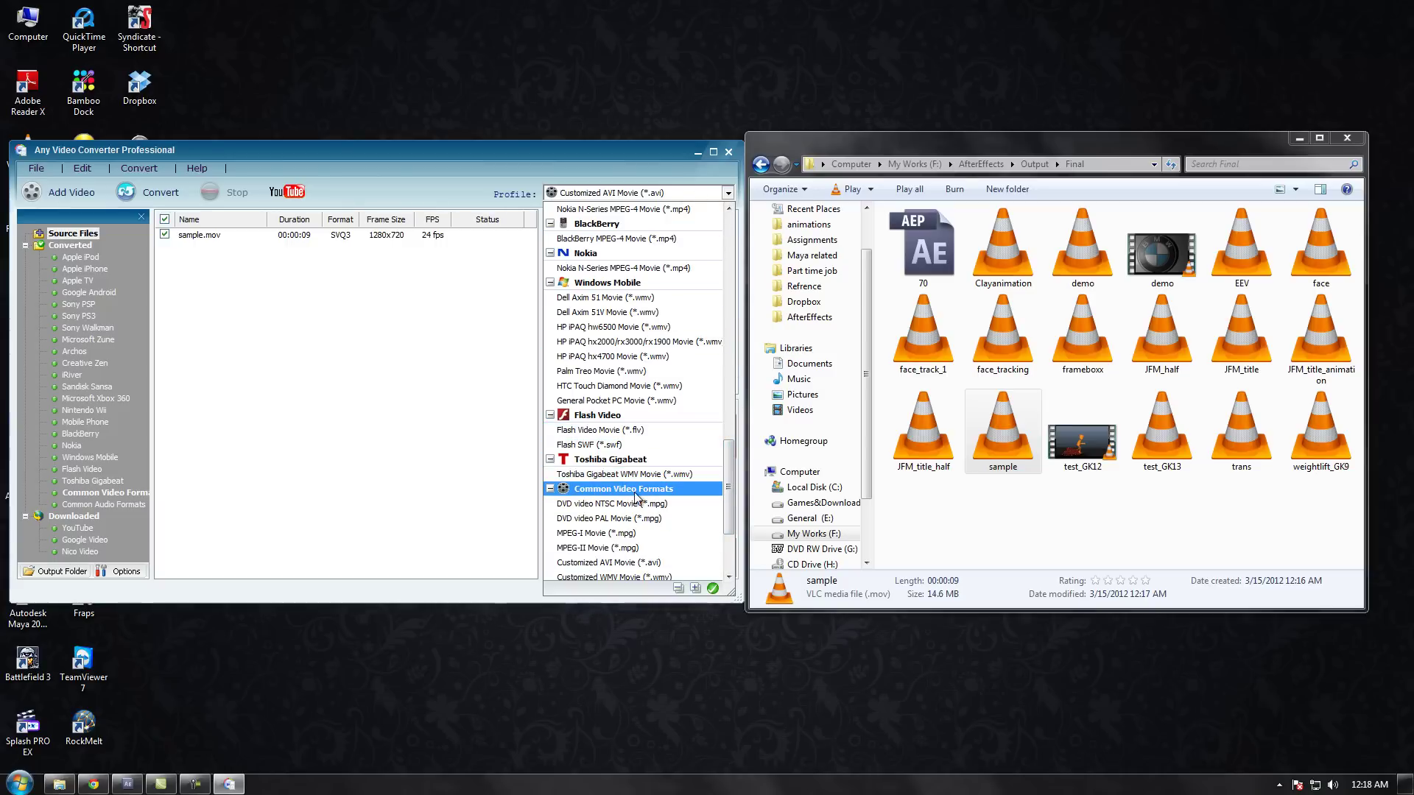
left_click(644, 562)
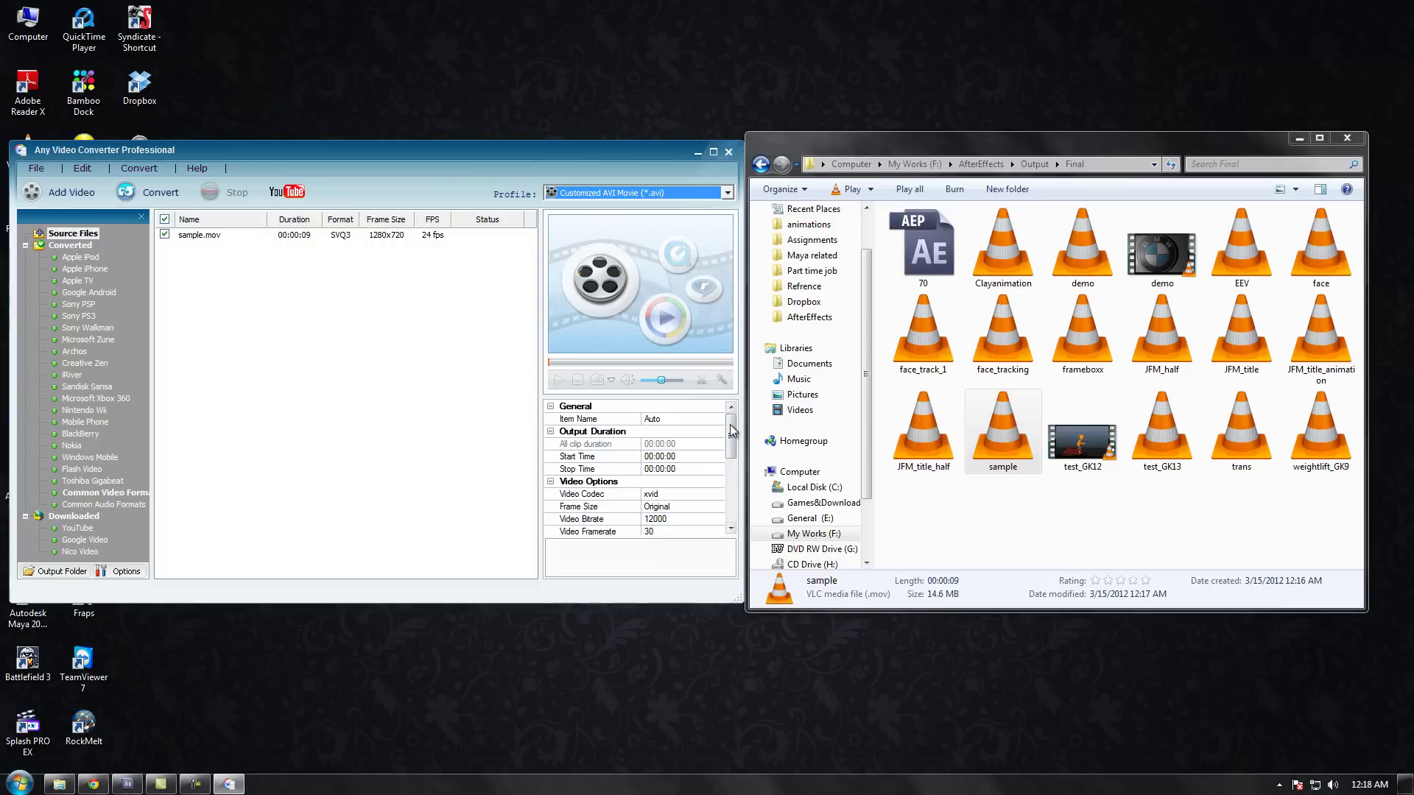
left_click_drag(729, 421, 731, 459)
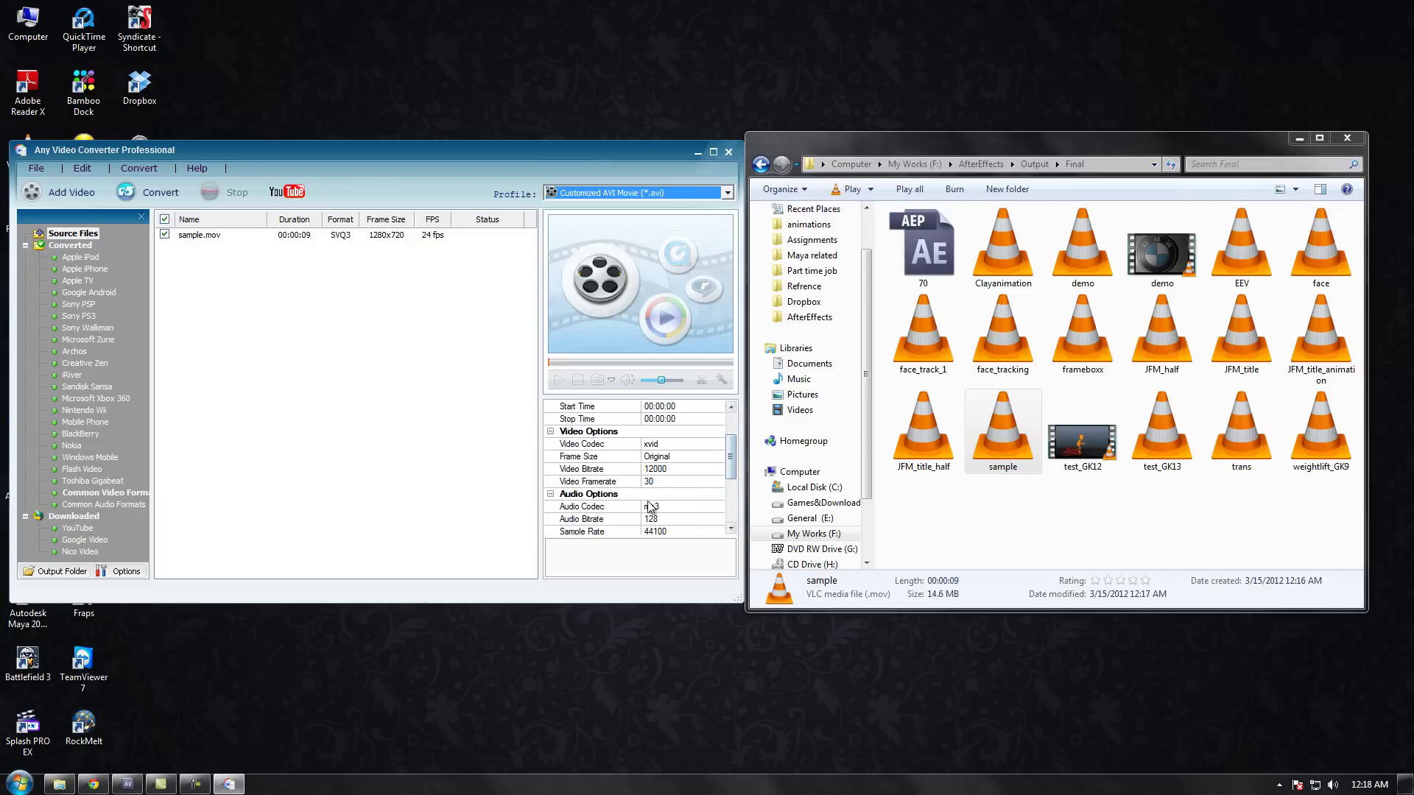
left_click(715, 457)
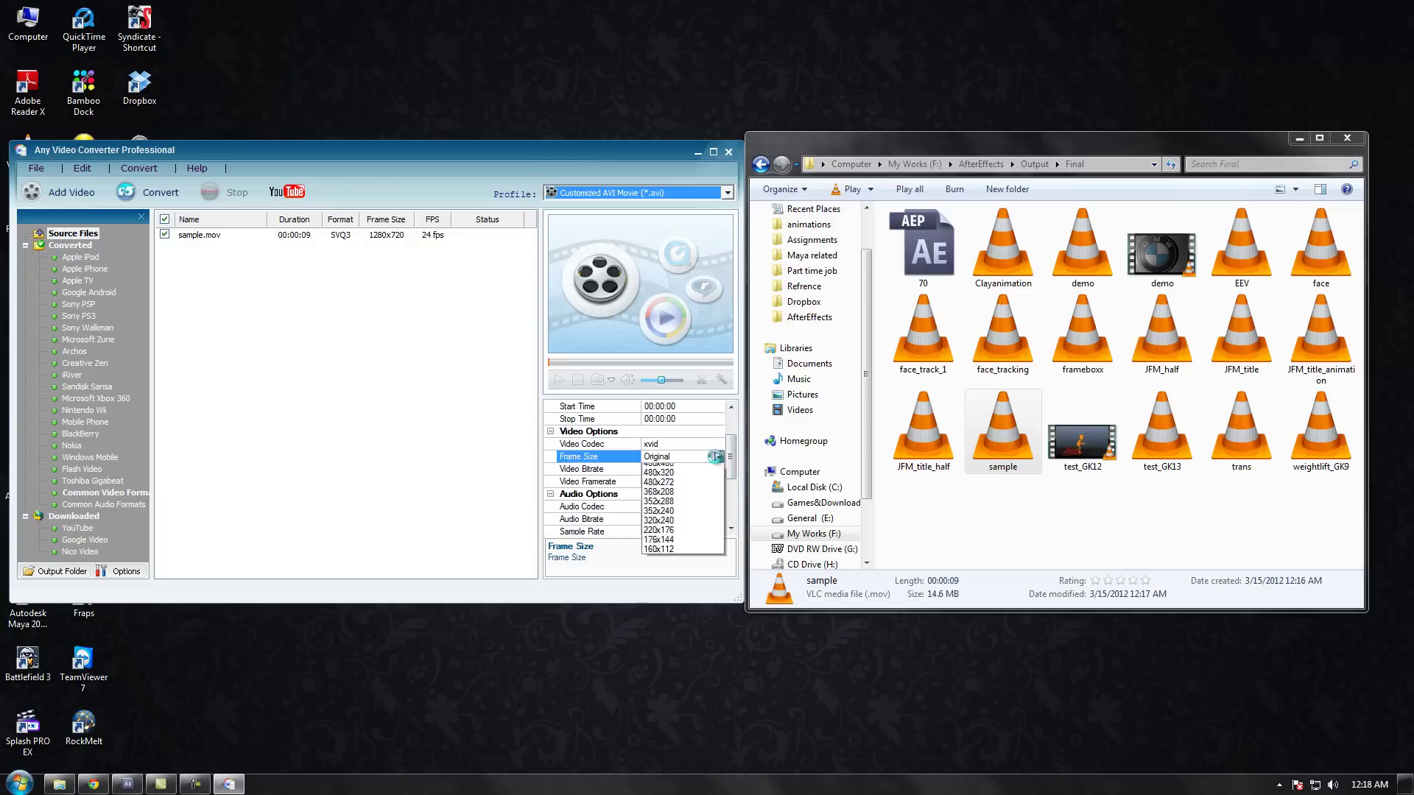
left_click(717, 457)
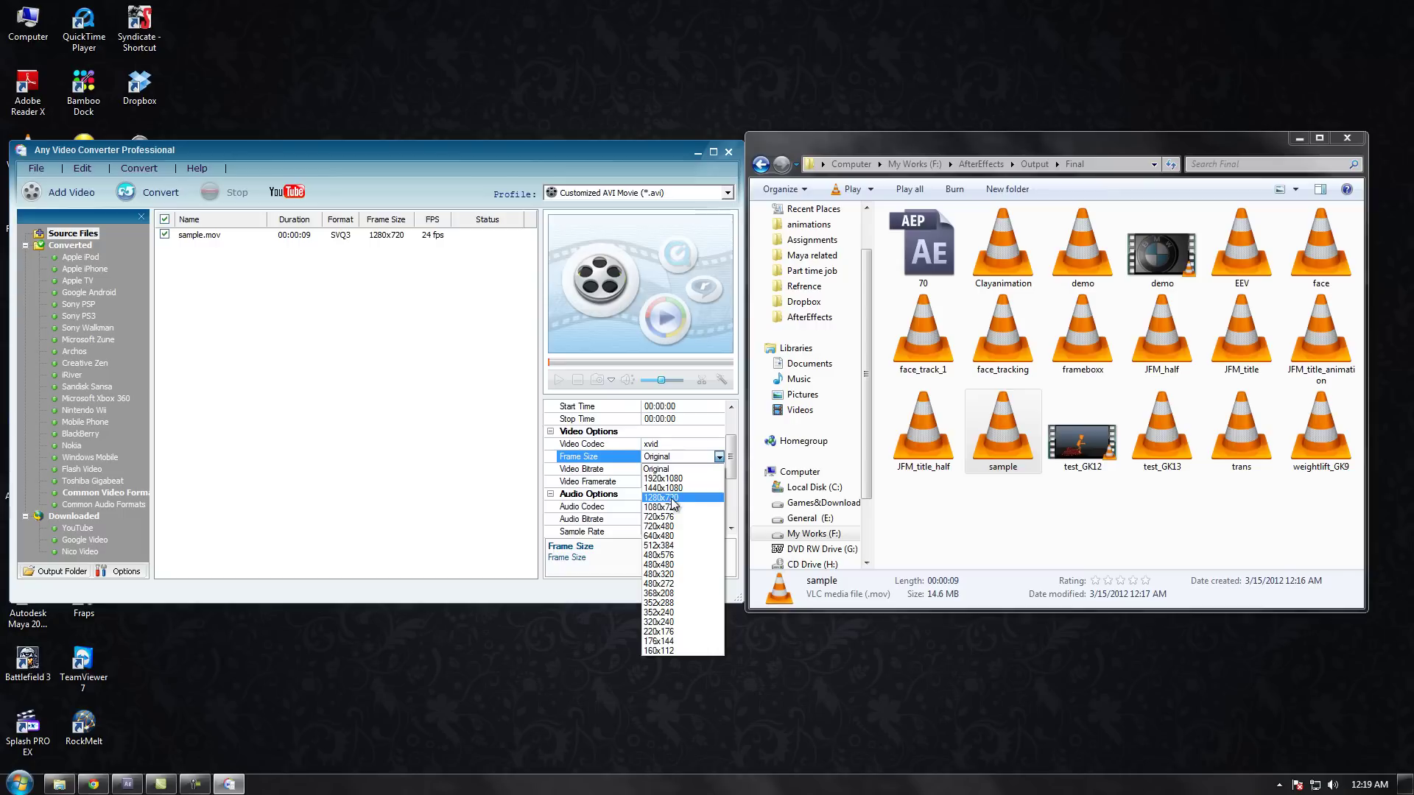
left_click(695, 469)
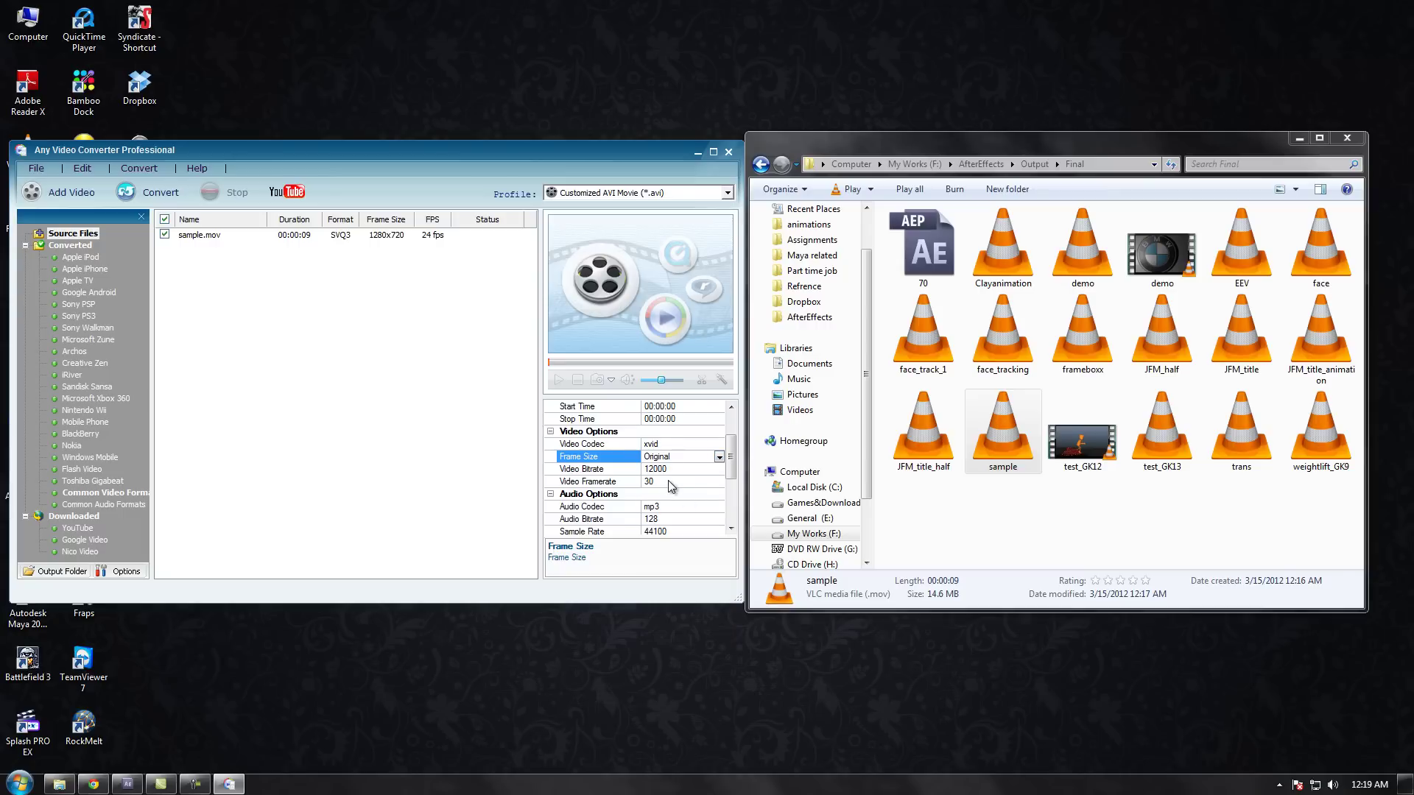
Step: Set the conversion's video bitrate to 12000 and keep the video framerate at 30
left_click(599, 471)
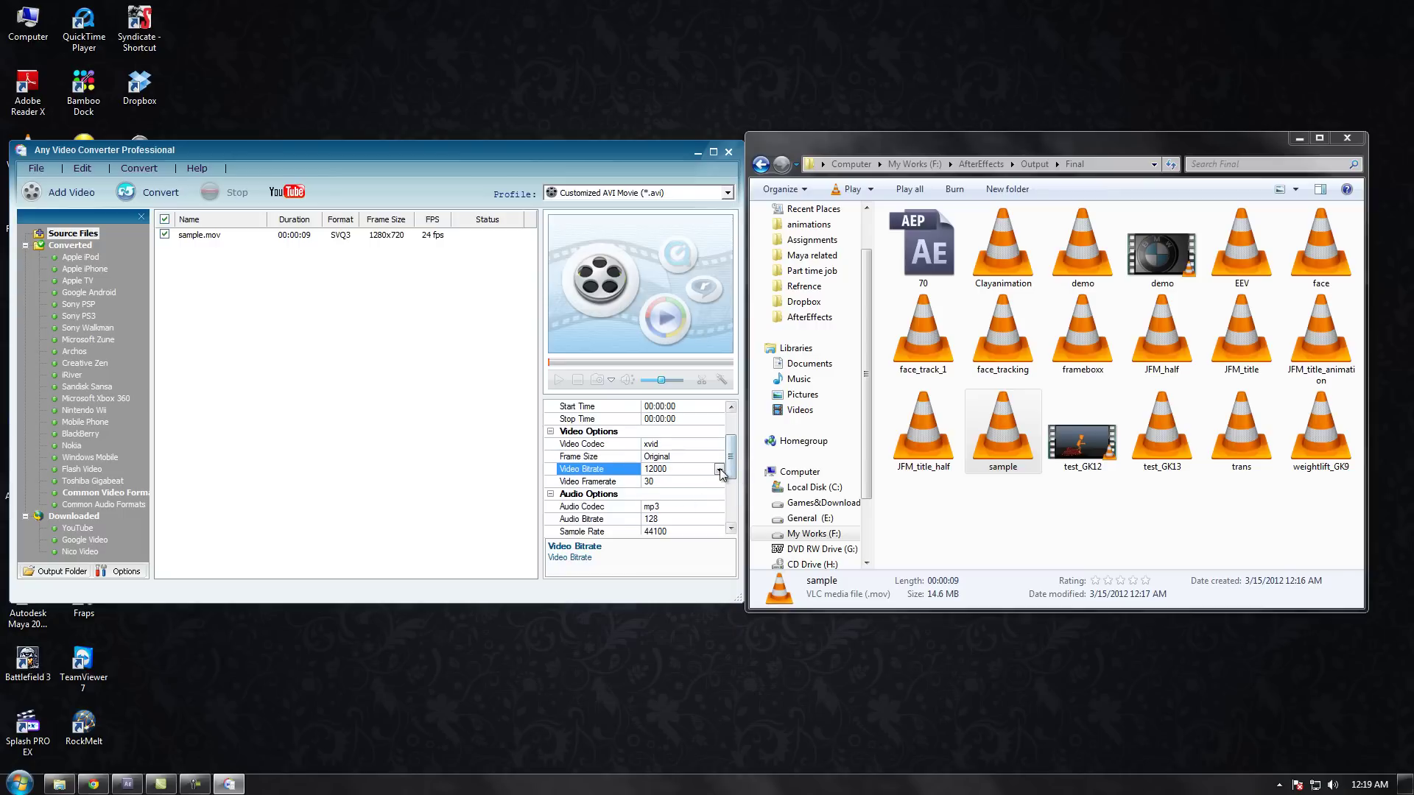
left_click(719, 470)
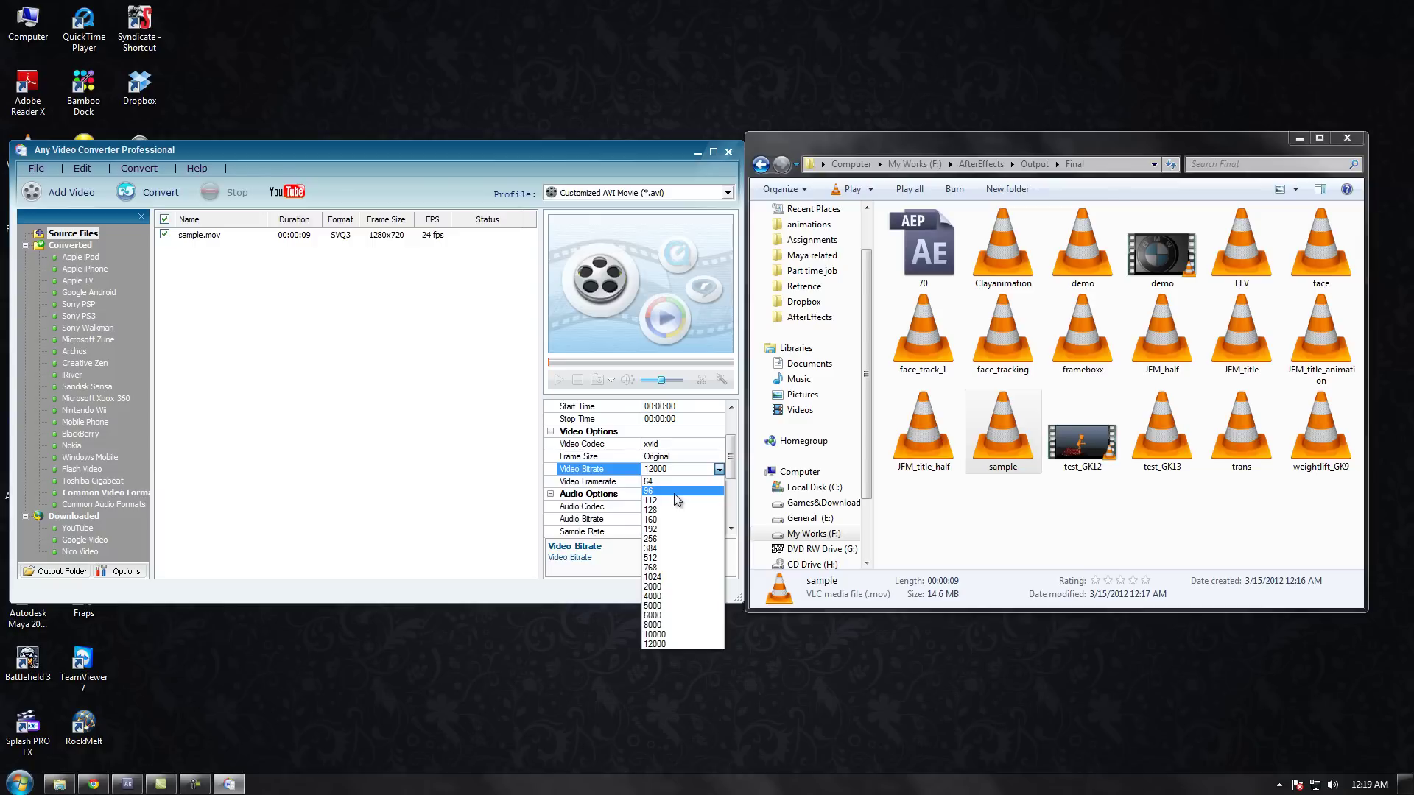
left_click(666, 645)
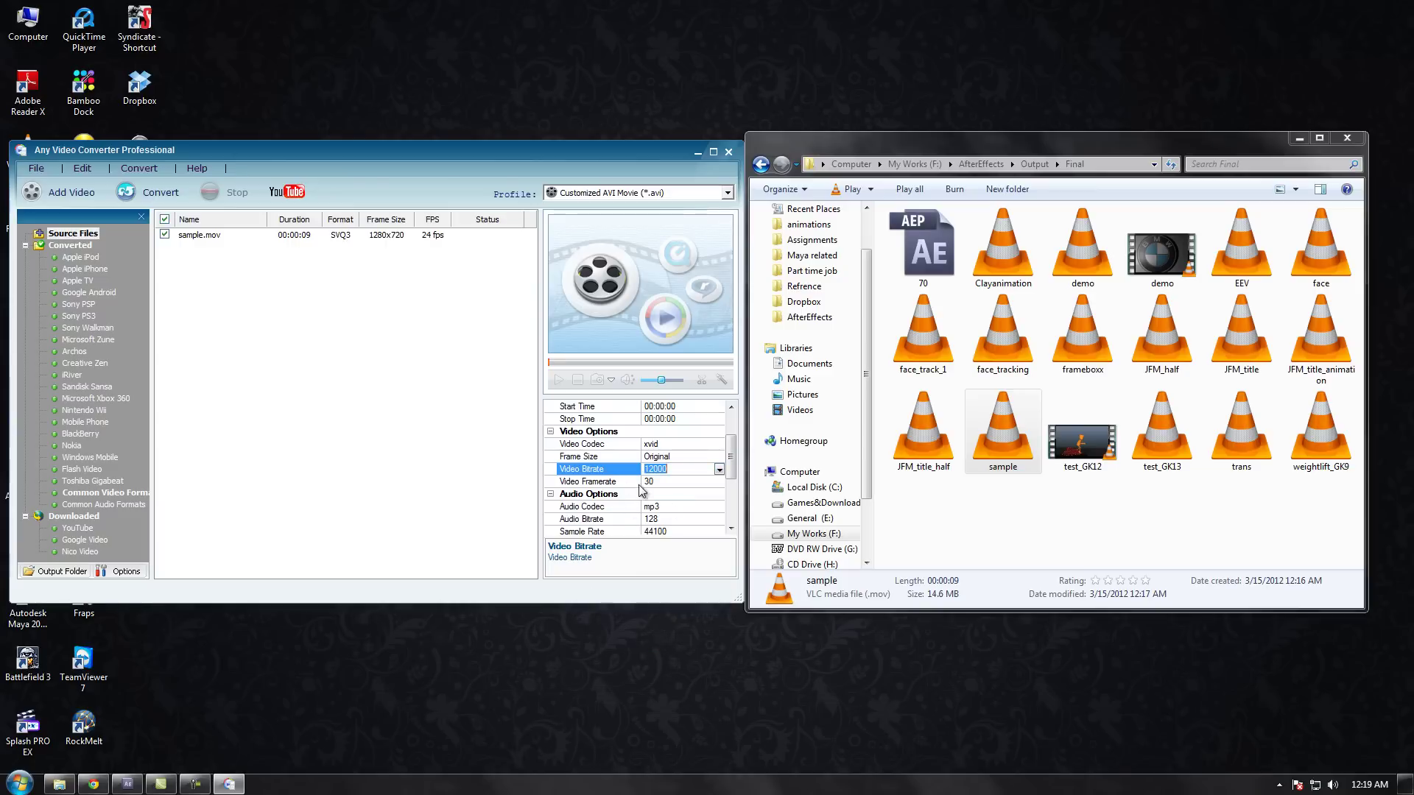
left_click(669, 483)
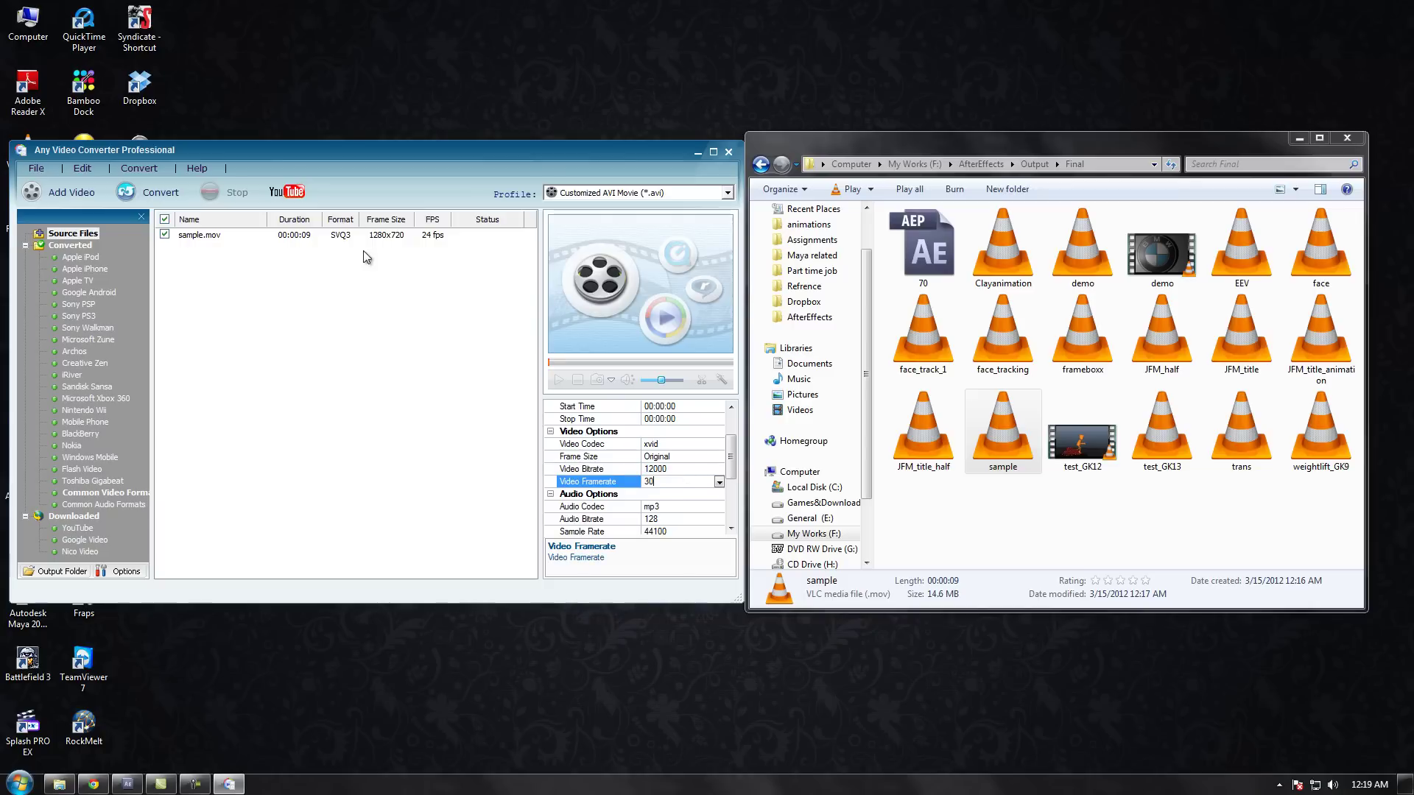
left_click(719, 482)
left_click(719, 483)
Step: Keep mp3 as the audio codec and convert sample.mov to AVI
left_click_drag(733, 451, 732, 477)
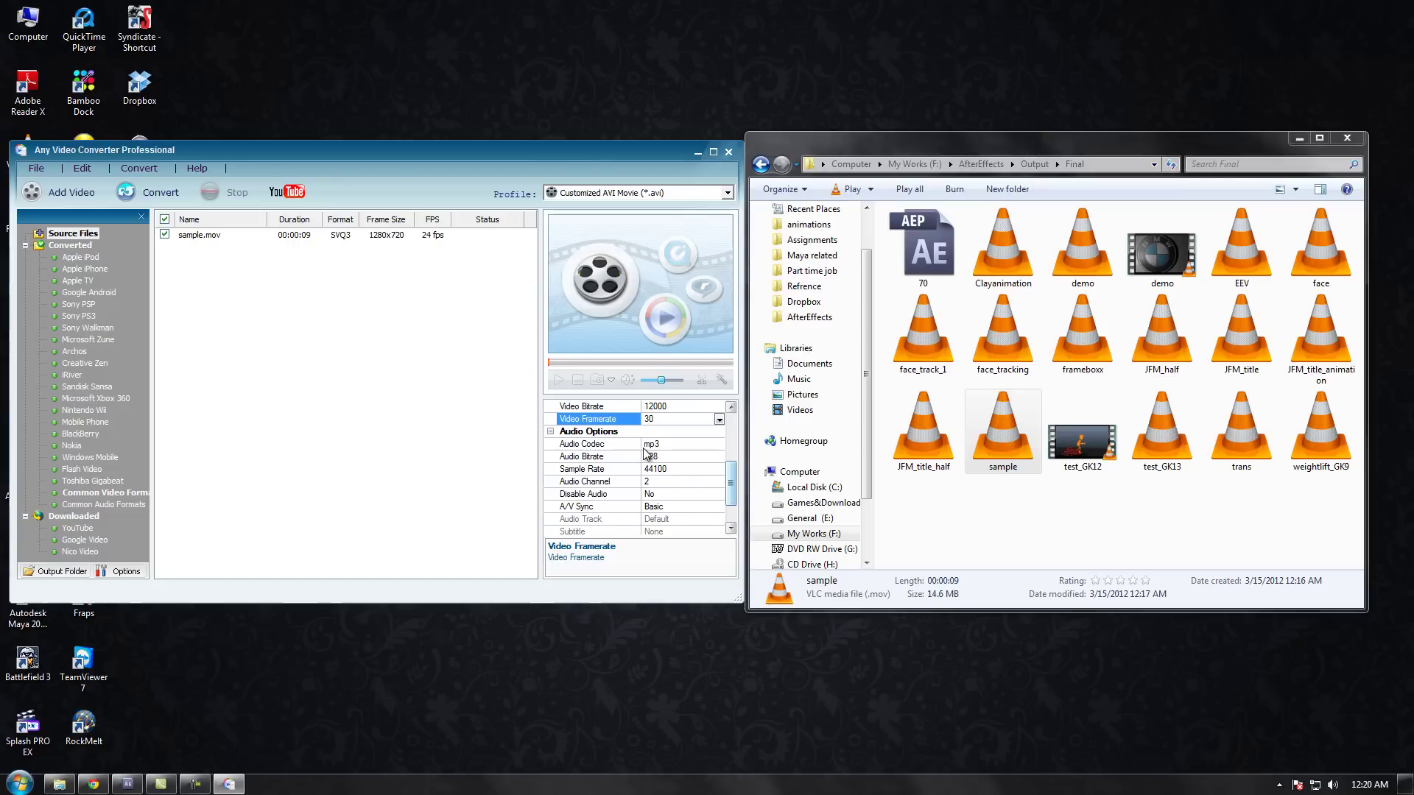
left_click(718, 444)
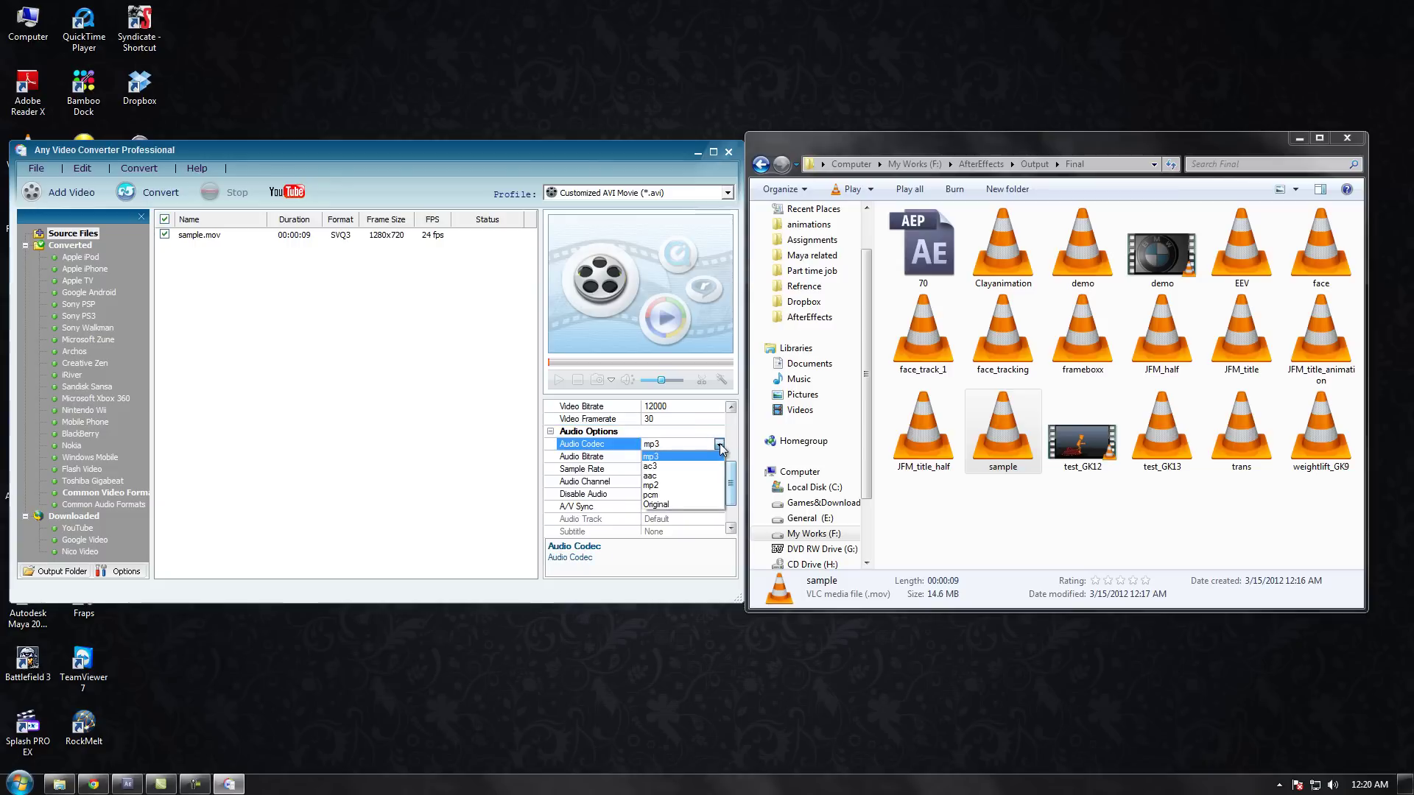
left_click(718, 446)
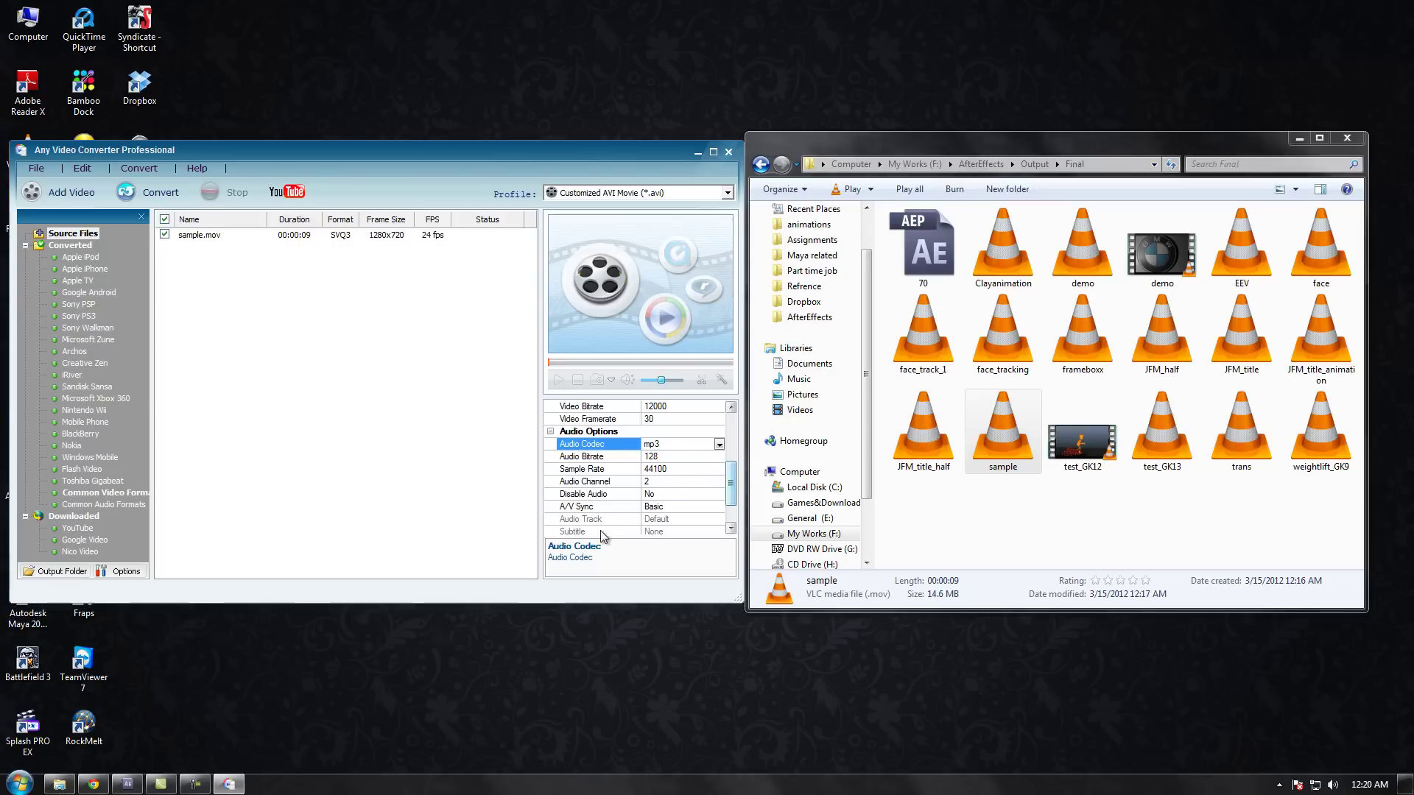
left_click(134, 193)
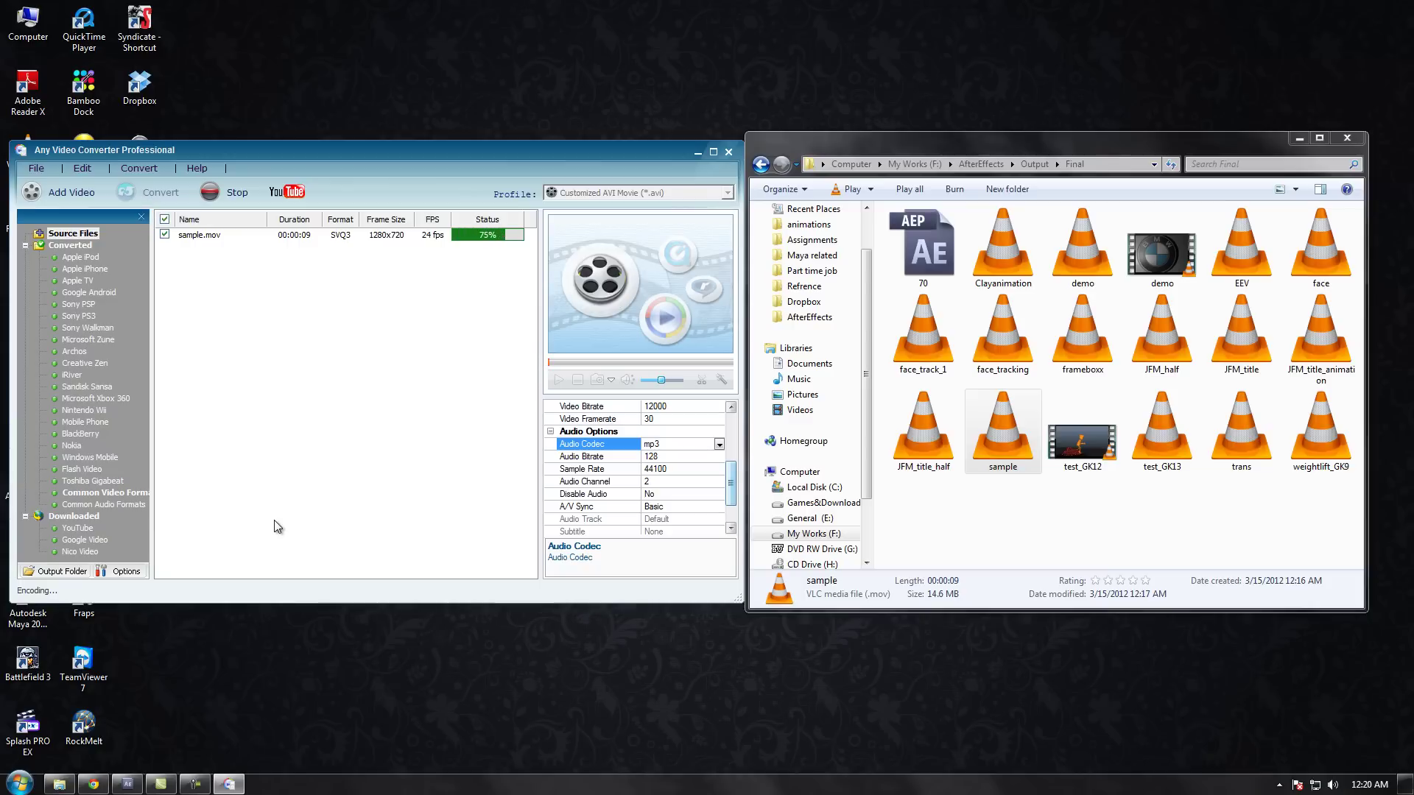
Step: Open the converter's output folder and compare the file details of sample_xvid with the original sample movie in the Final folder
left_click(59, 574)
left_click(956, 258)
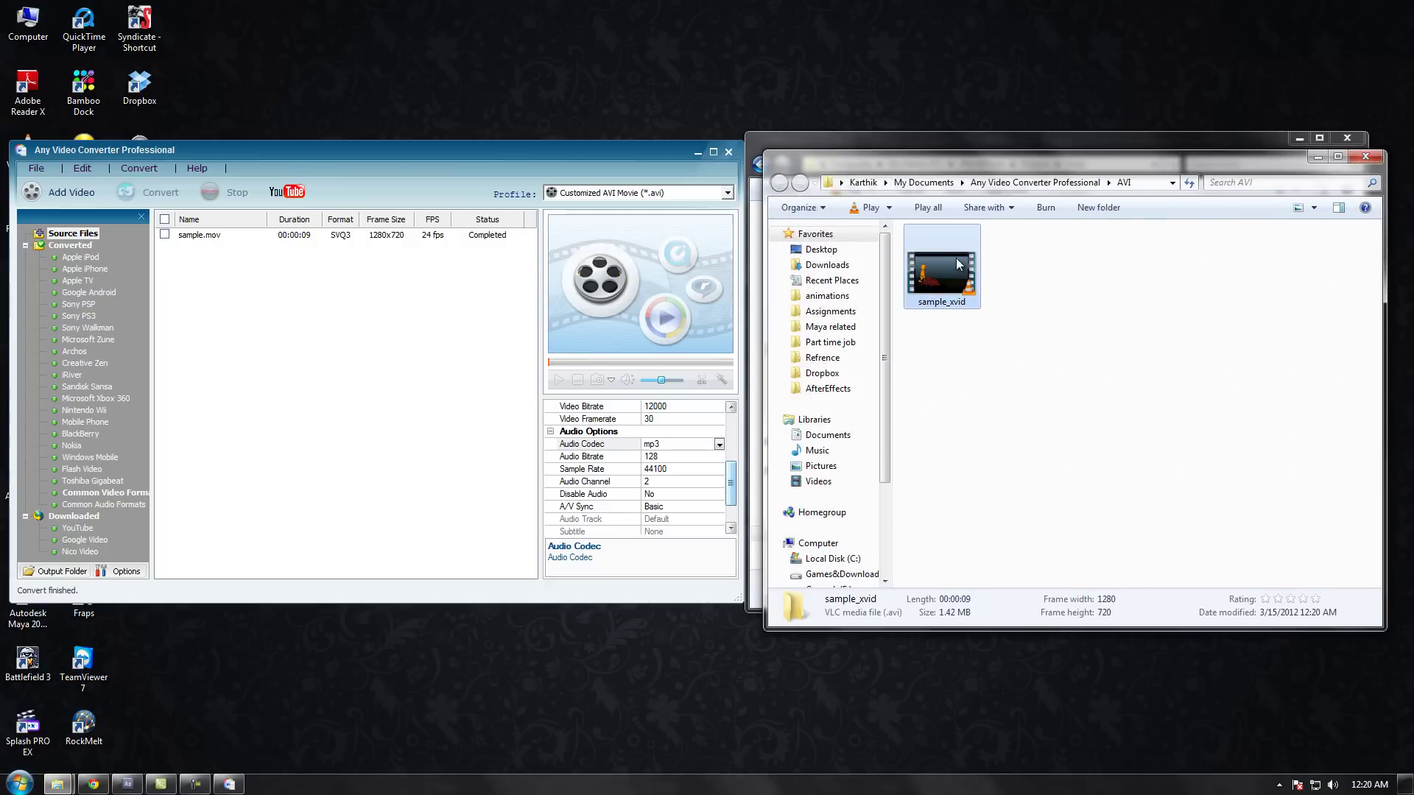
left_click_drag(1045, 160, 427, 109)
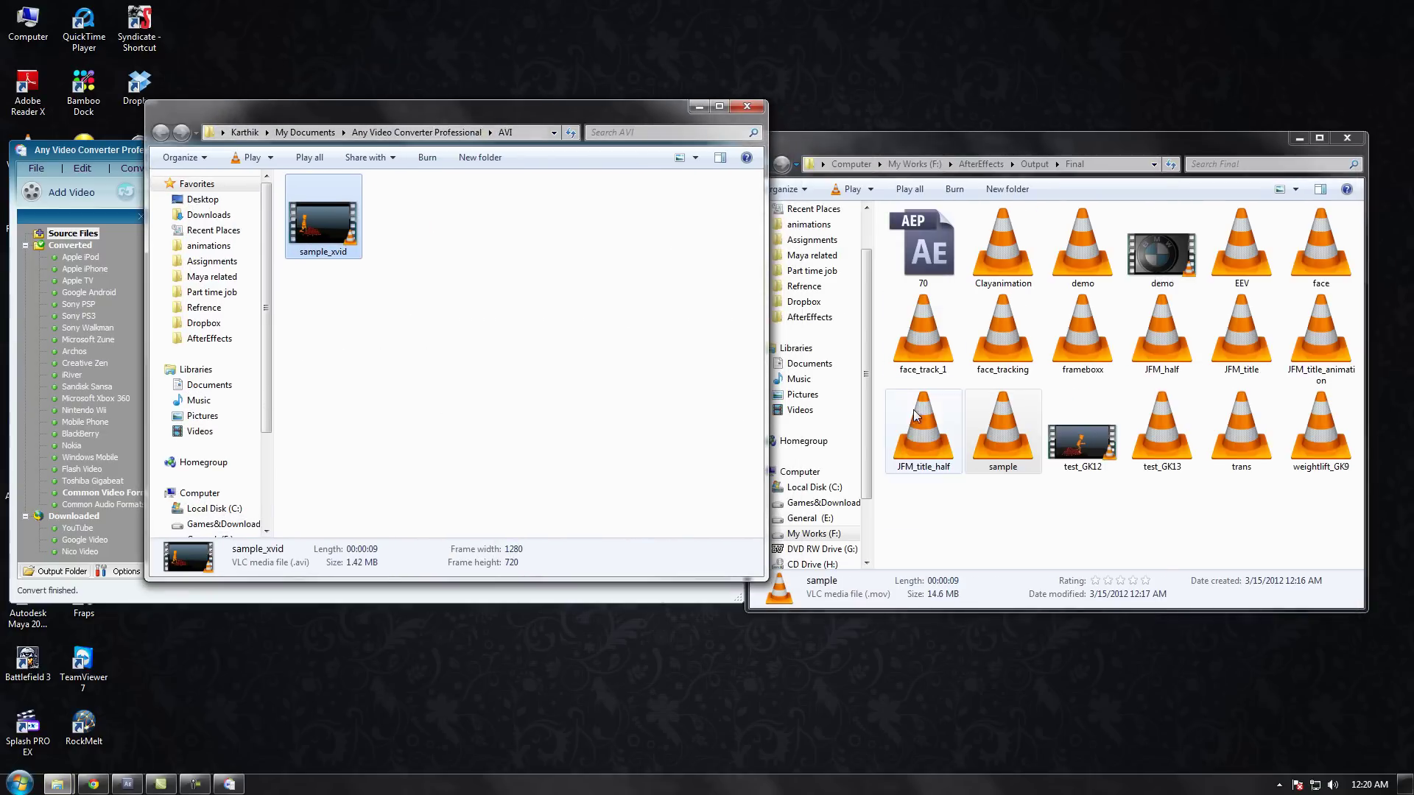
left_click(1009, 447)
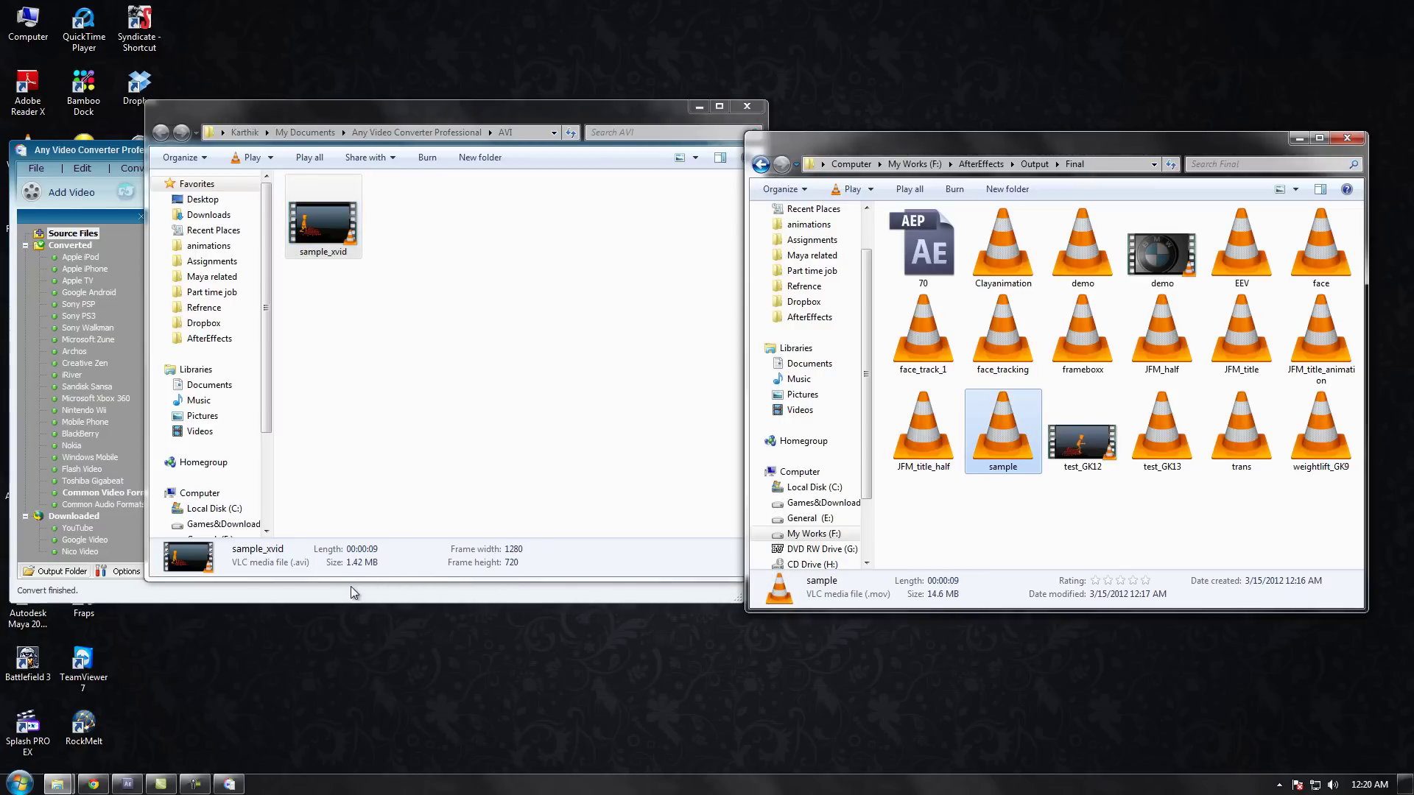
Step: Play sample_xvid.avi in VLC media player to check the conversion, and close the player and the AVI folder window
double_click(321, 237)
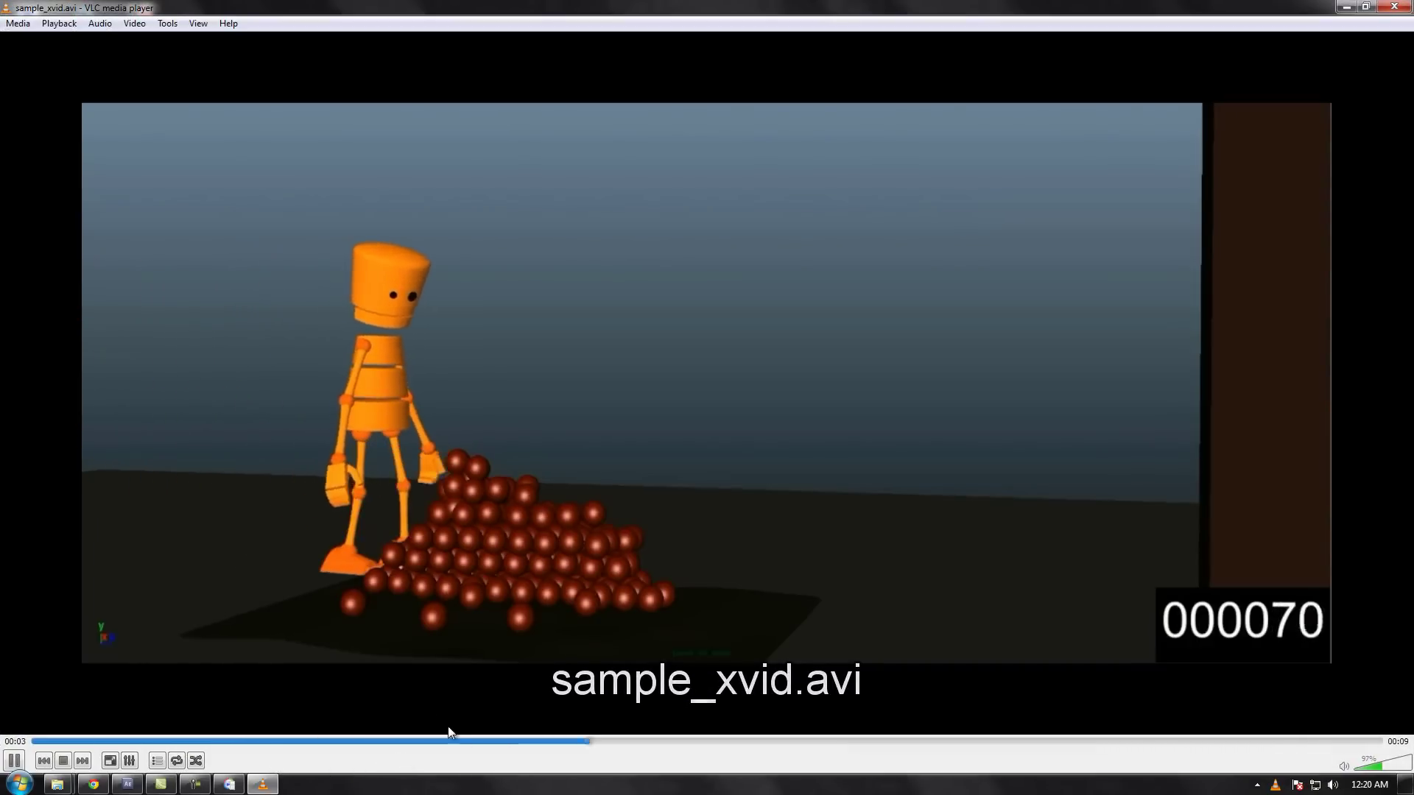
double_click(623, 504)
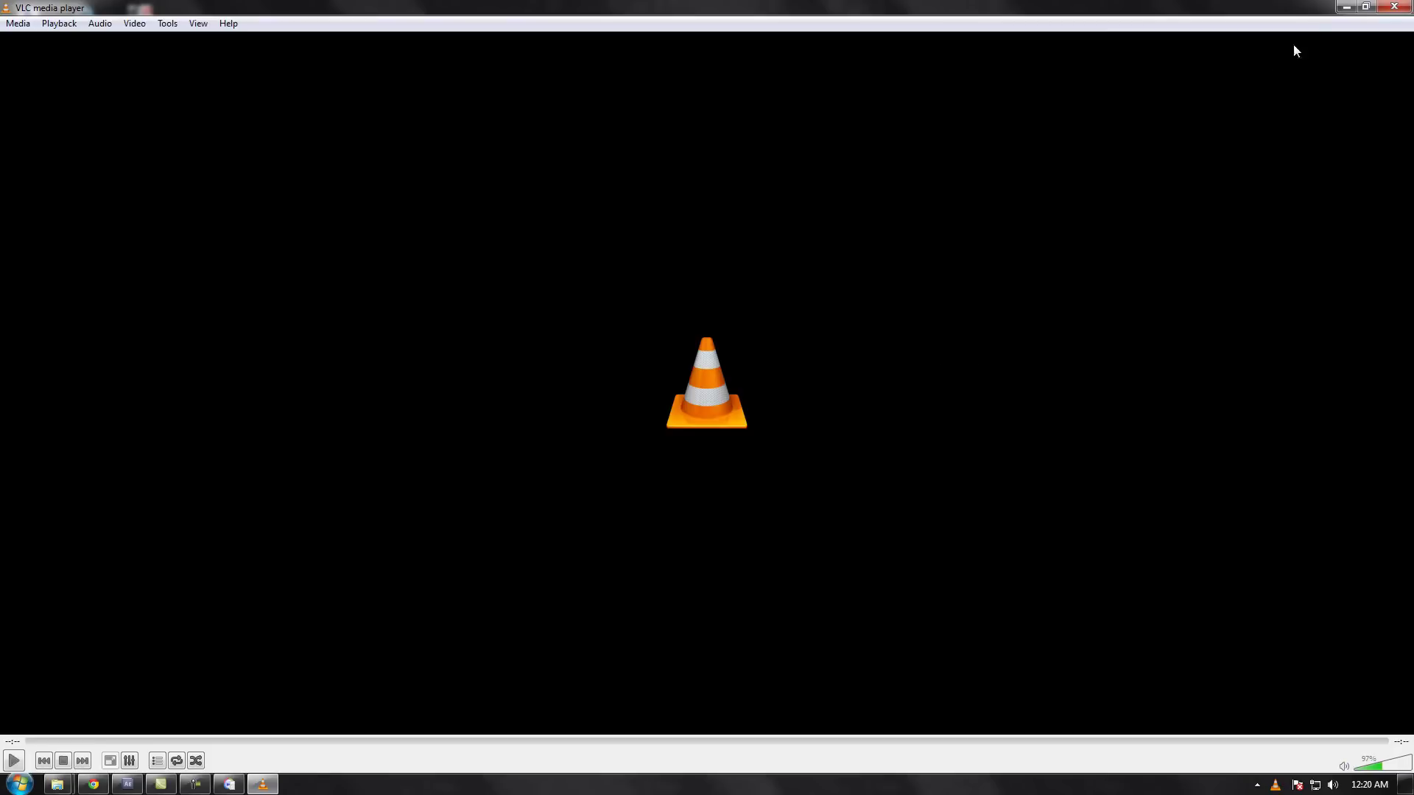
left_click(1397, 7)
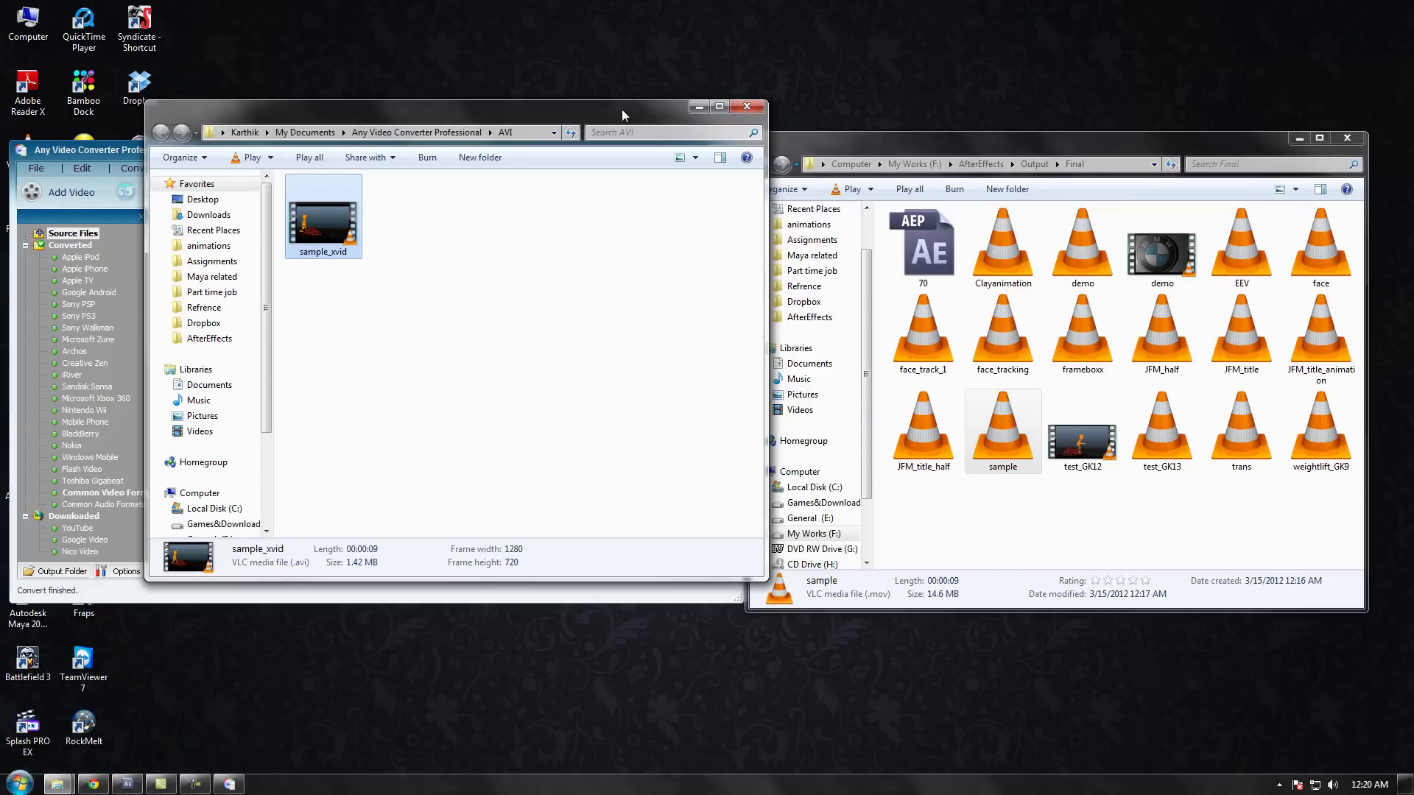
left_click_drag(622, 109, 754, 304)
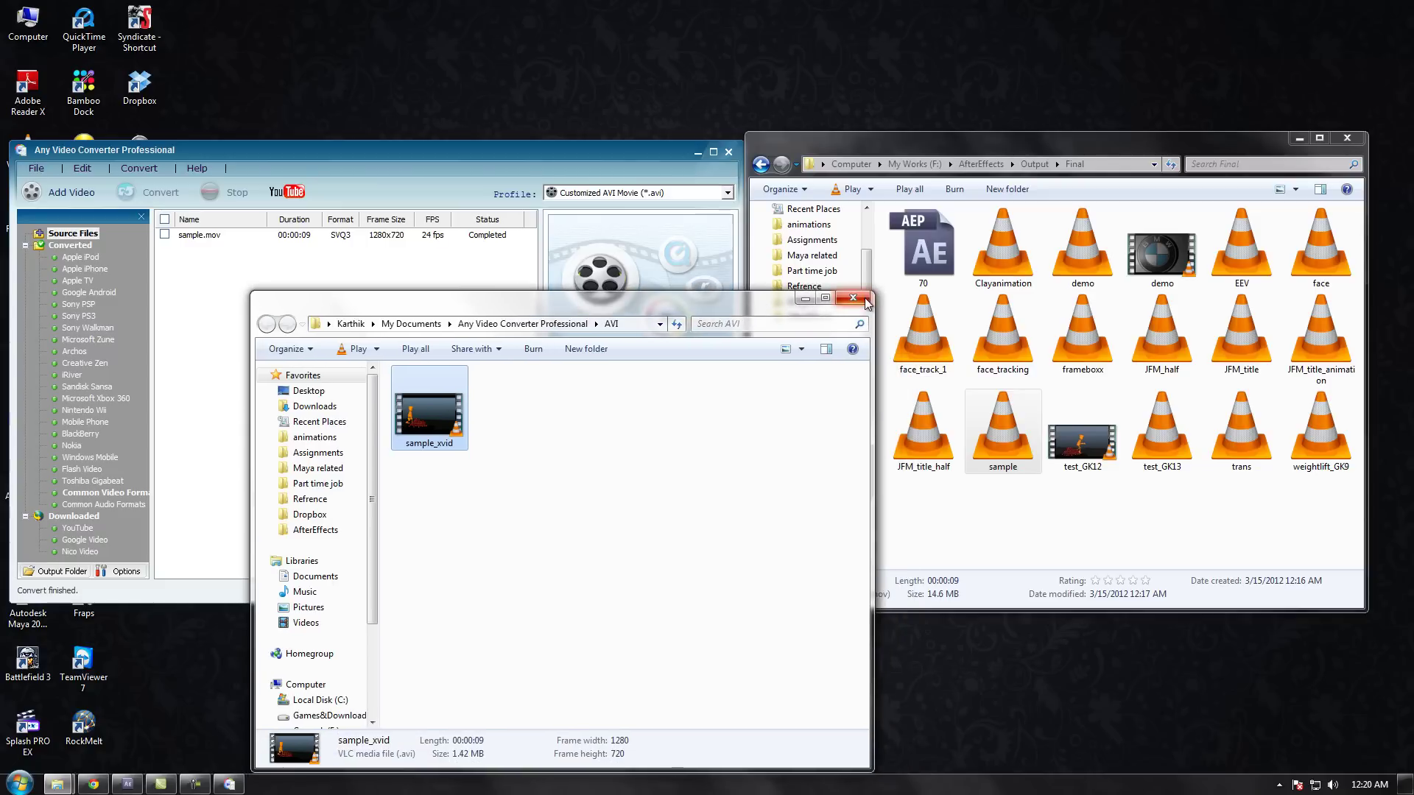
left_click(867, 304)
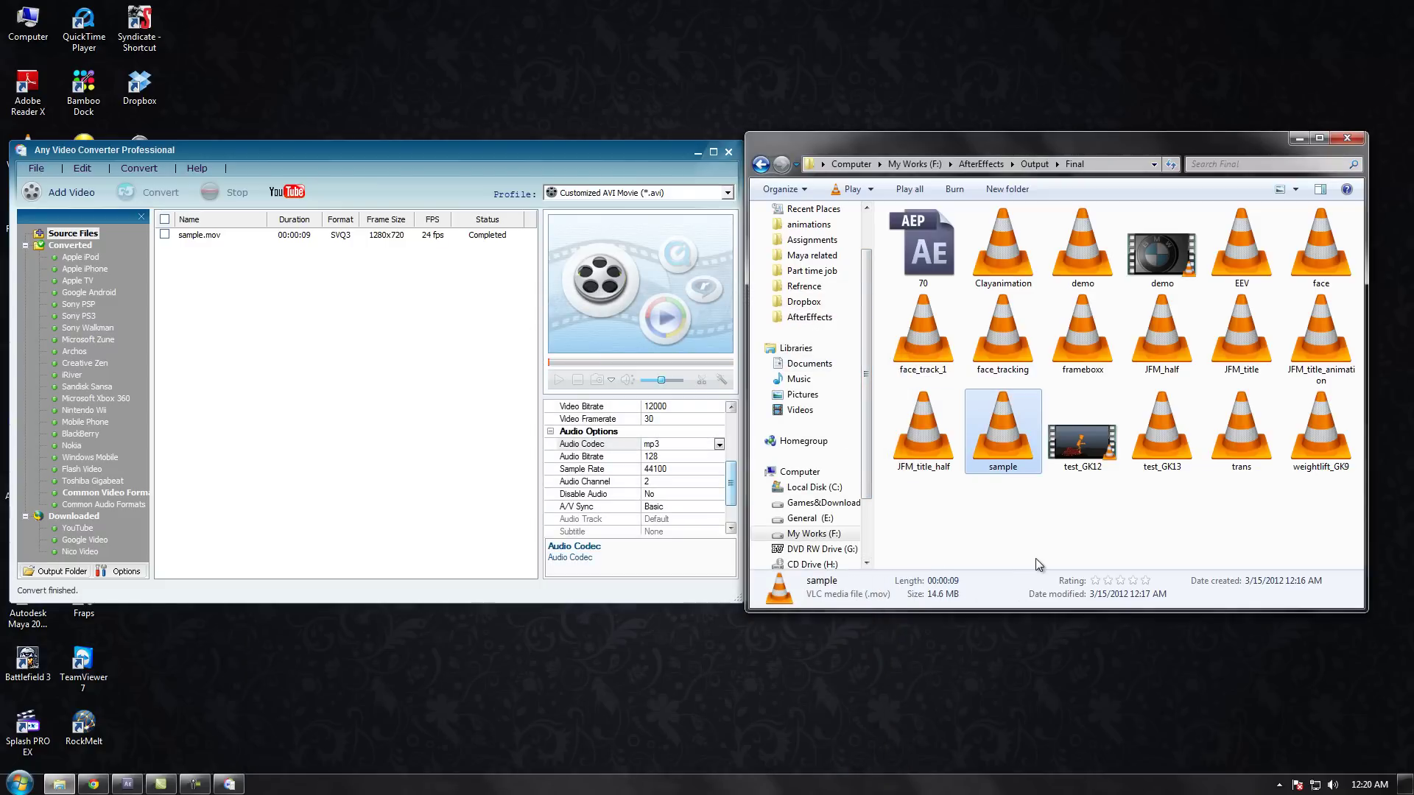
left_click(934, 517)
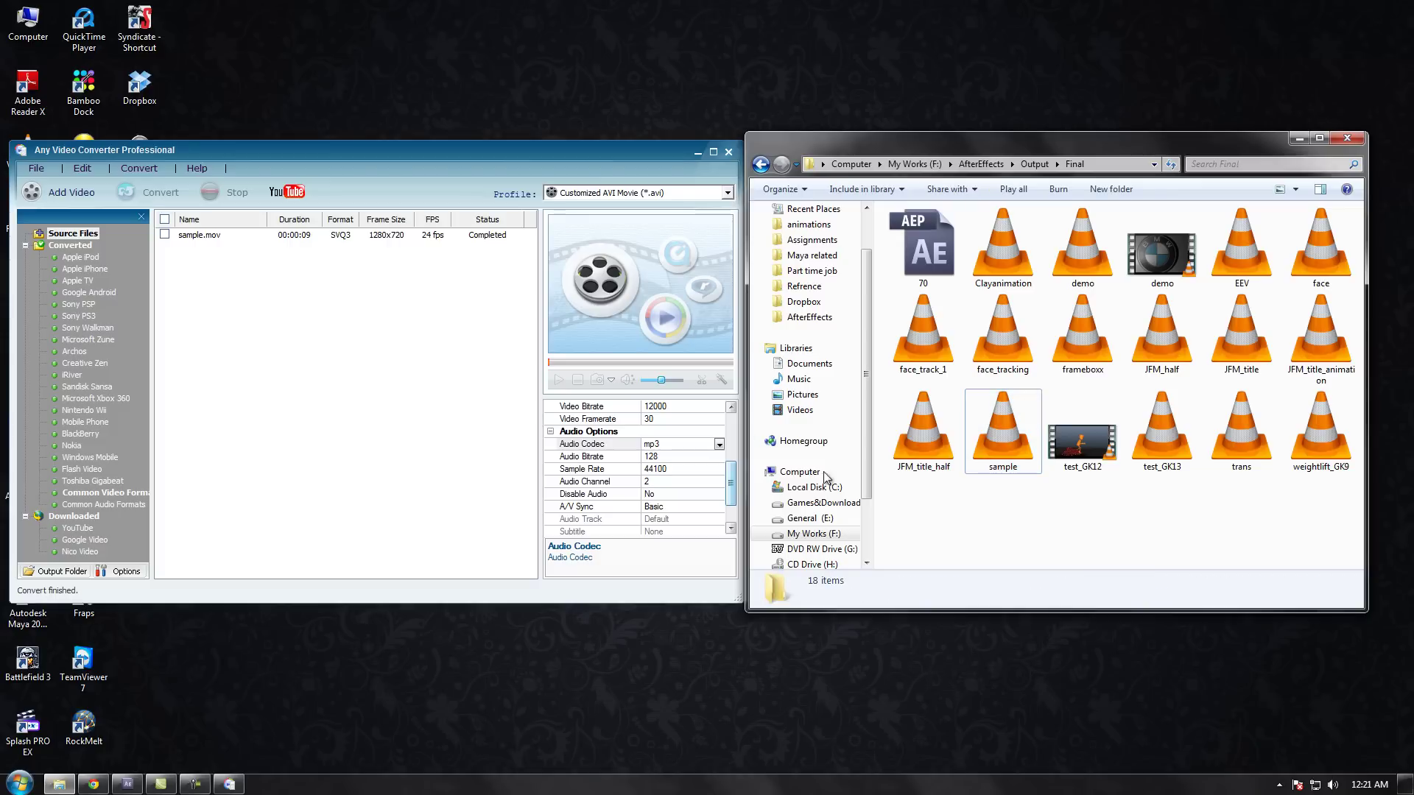
left_click(259, 236)
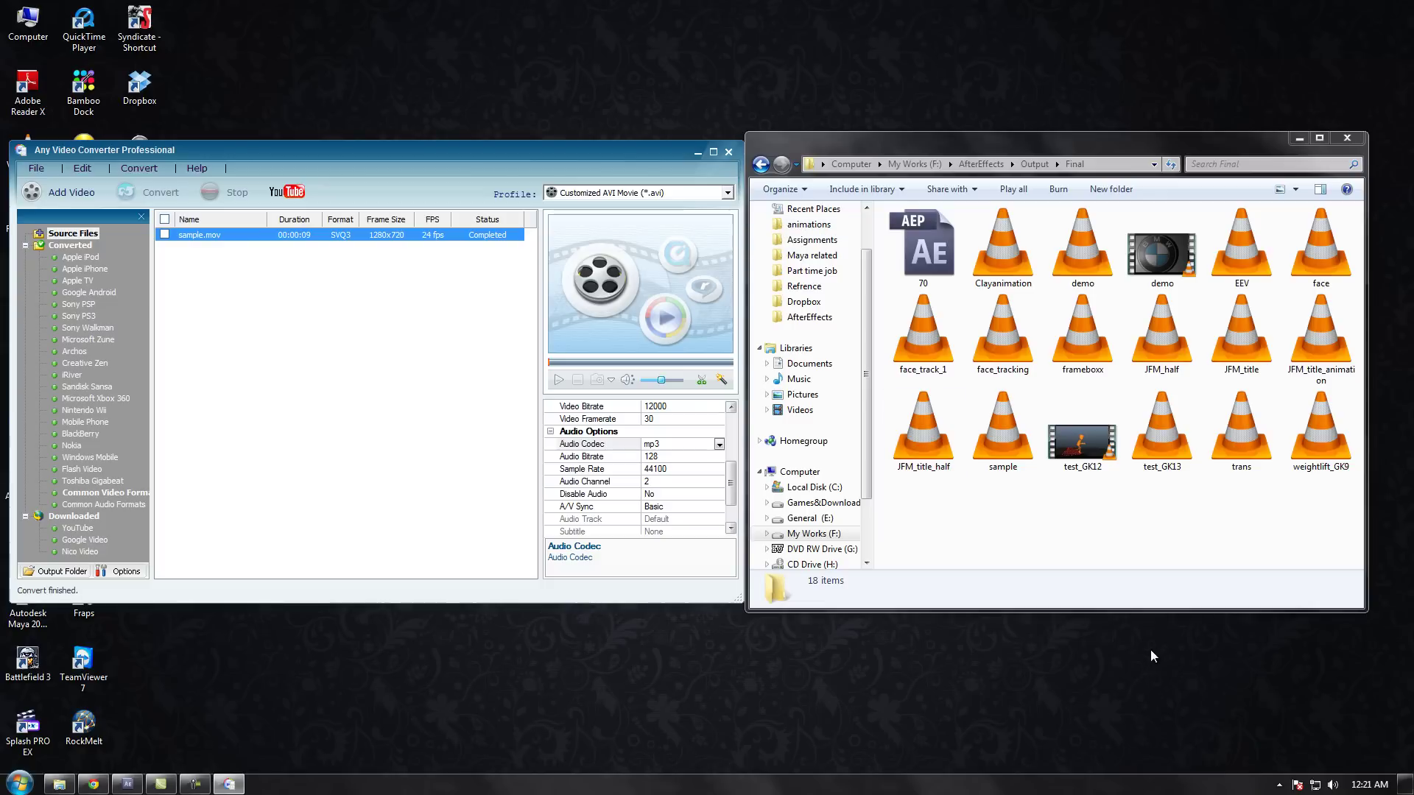